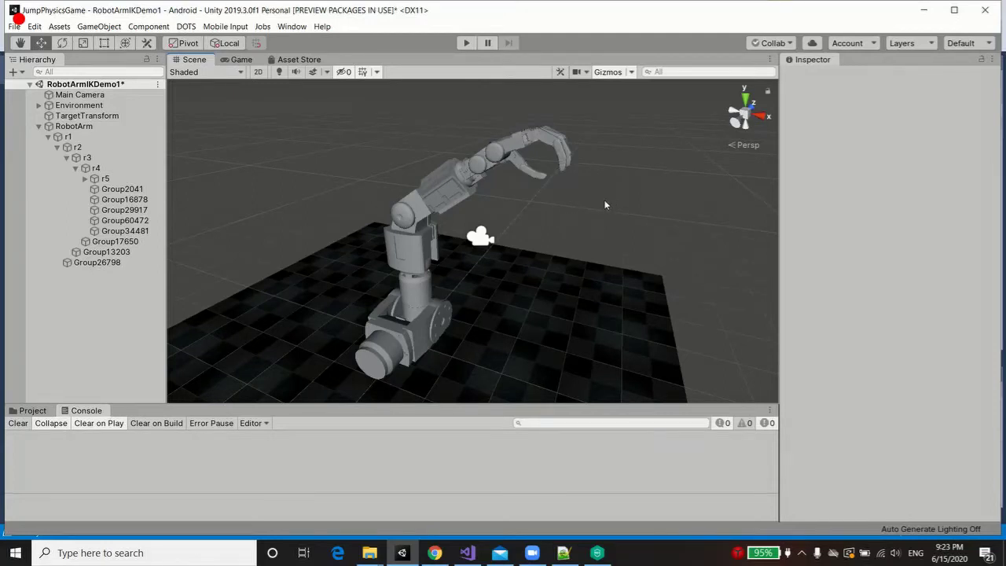
Examine the Dynamic Joint Limit Hinge settings and limit arcs of joints r1 and r2 at the arm's base.
right_click_drag(604, 204, 597, 260, "alt")
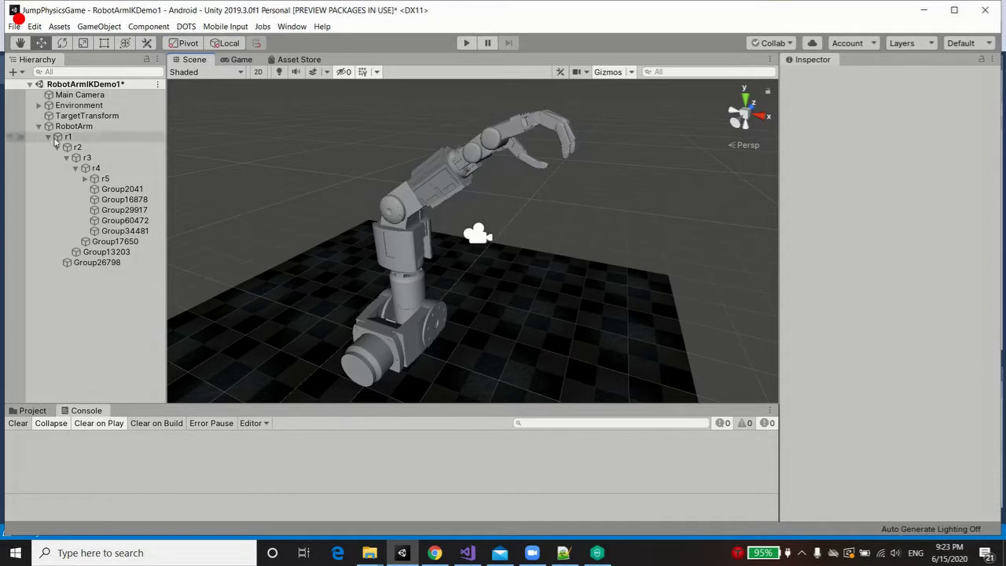
middle_click_drag(517, 247, 532, 242)
scroll(532, 245, "up", 3)
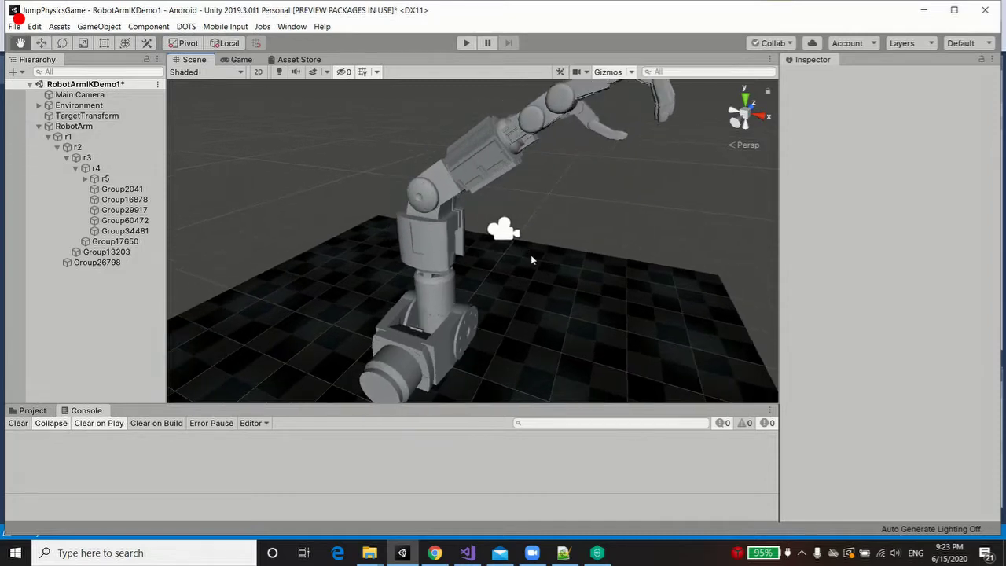
left_click(88, 138)
left_click(102, 147)
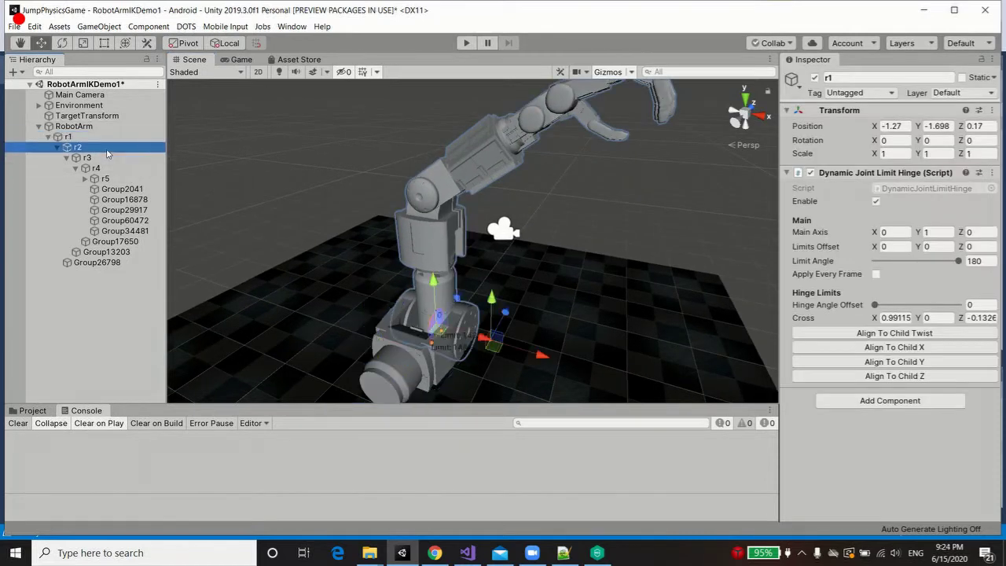
scroll(561, 250, "up", 4)
middle_click_drag(528, 311, 555, 209)
left_click_drag(555, 209, 483, 208, "alt")
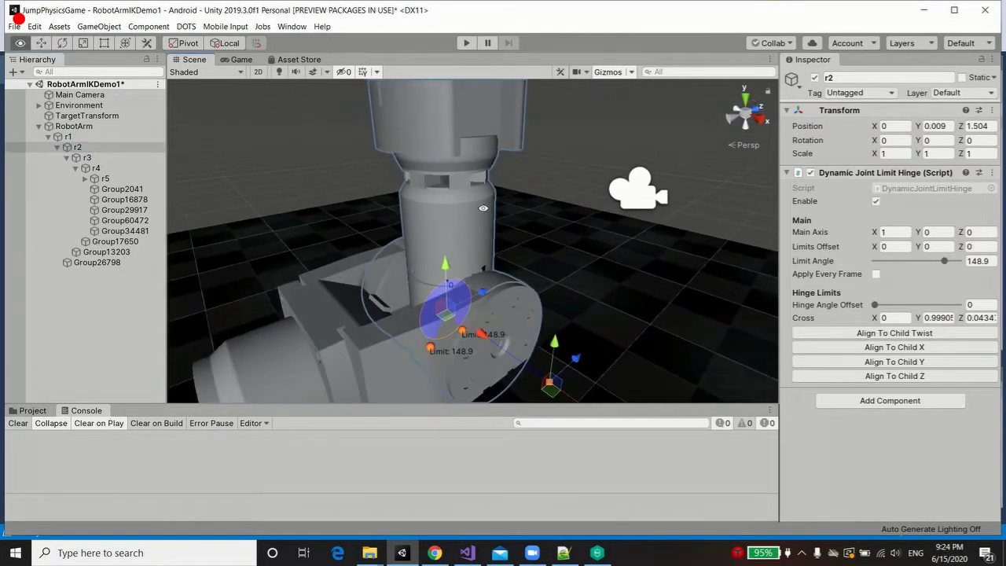
left_click_drag(631, 277, 650, 304, "alt")
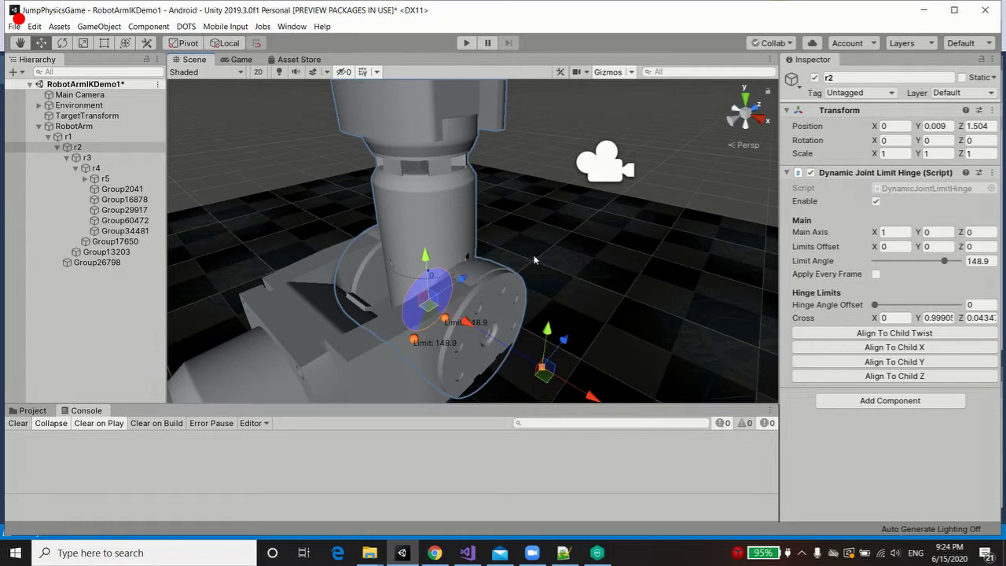
left_click_drag(599, 265, 556, 259, "alt")
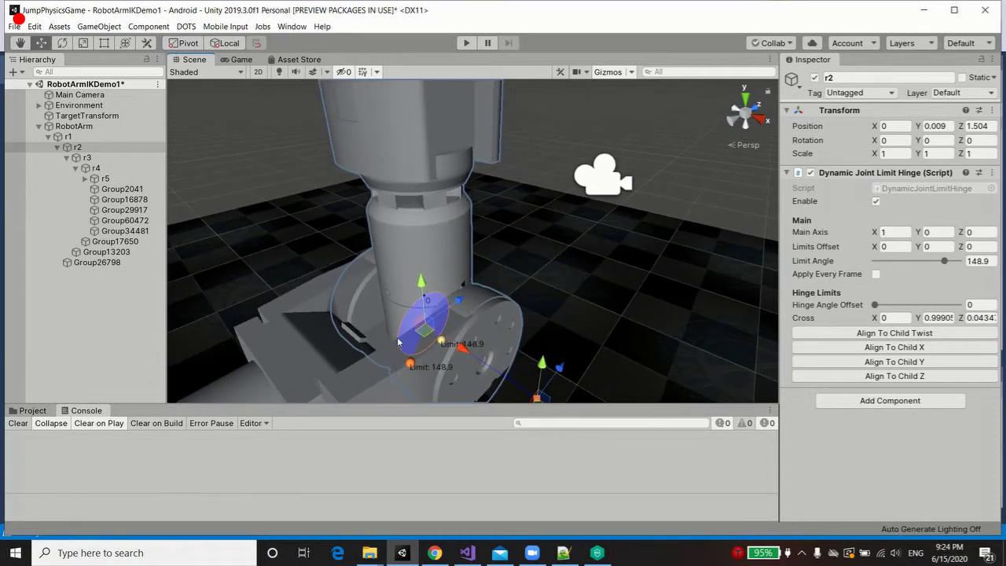
scroll(583, 221, "down", 4)
middle_click_drag(465, 306, 446, 338)
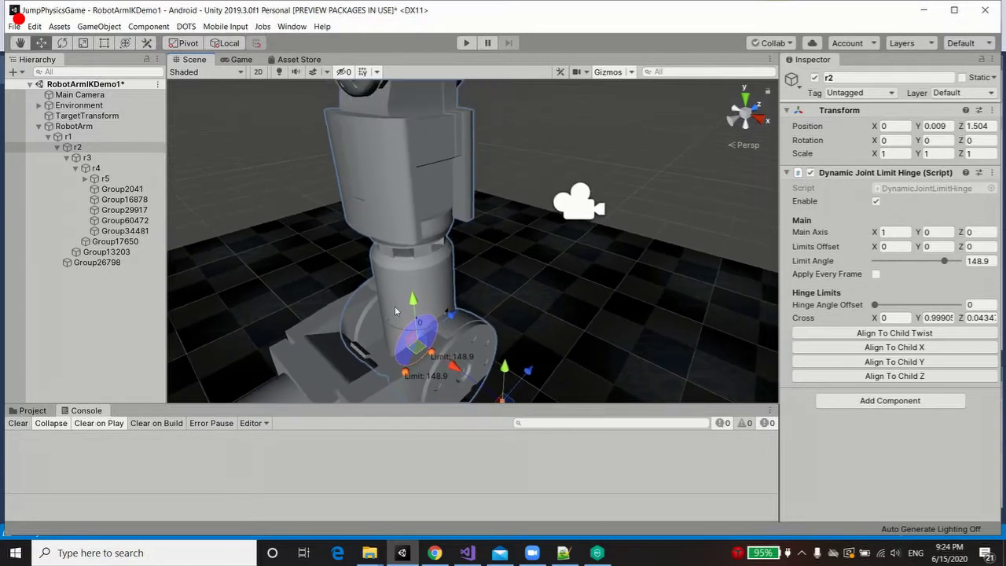
middle_click_drag(504, 312, 507, 279)
scroll(506, 278, "up", 3)
left_click_drag(378, 353, 495, 306, "alt")
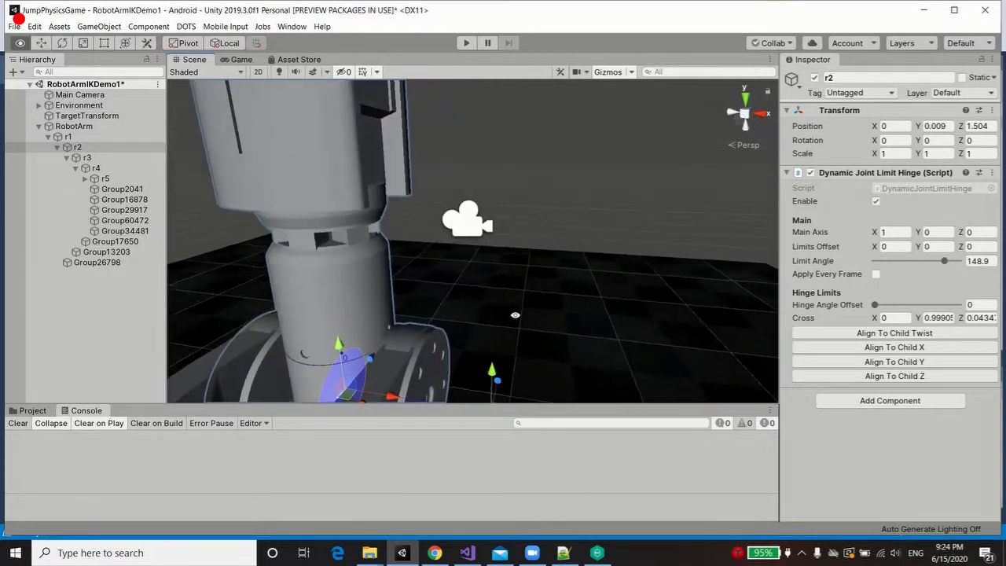
middle_click_drag(379, 393, 385, 354)
left_click_drag(444, 340, 355, 307, "alt")
scroll(453, 291, "down", 3)
middle_click_drag(453, 292, 437, 396)
Try rotating joint r3 about its hinge axis, undo the rotation and reselect joint r2.
left_click(89, 157)
key("f")
key("e")
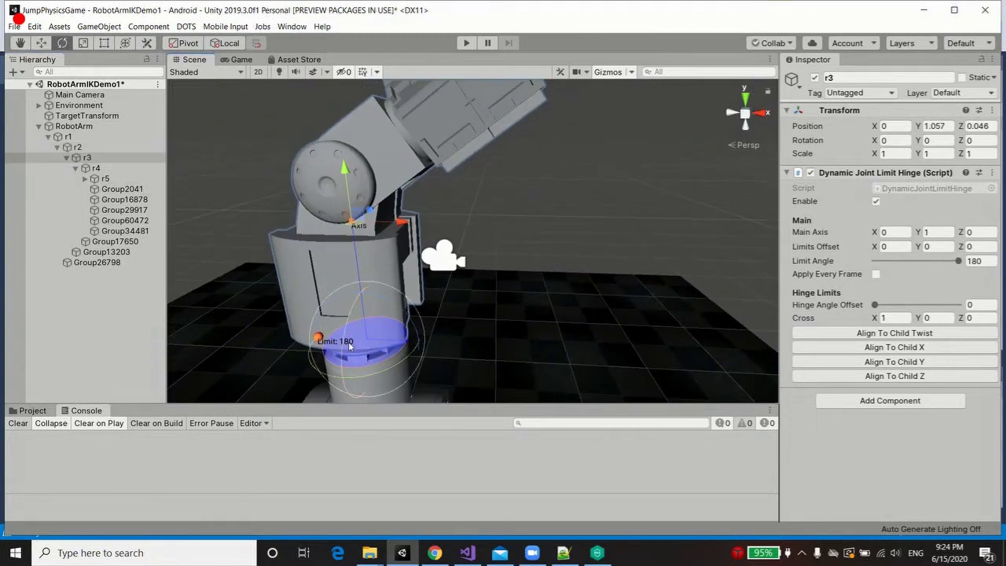
left_click_drag(393, 372, 456, 308)
key("ctrl+z")
middle_click_drag(401, 192, 323, 239, "alt")
left_click(110, 148)
key("f")
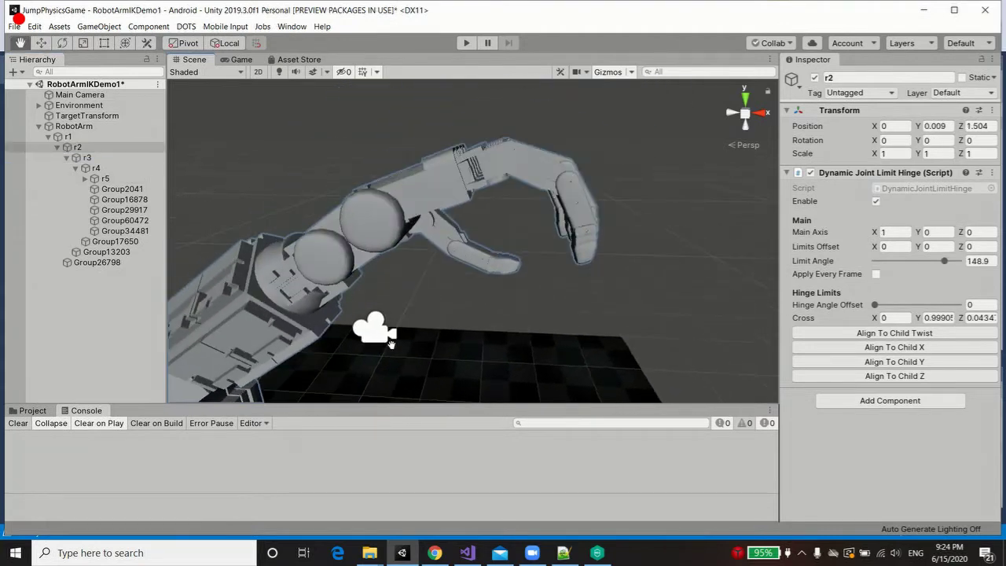
Remove the Dynamic Joint Limit Hinge component from wrist joint r5.
left_click(118, 180)
key("f")
left_click_drag(528, 259, 640, 377, "alt")
right_click_drag(640, 377, 692, 345, "alt")
middle_click_drag(692, 345, 713, 336, "alt")
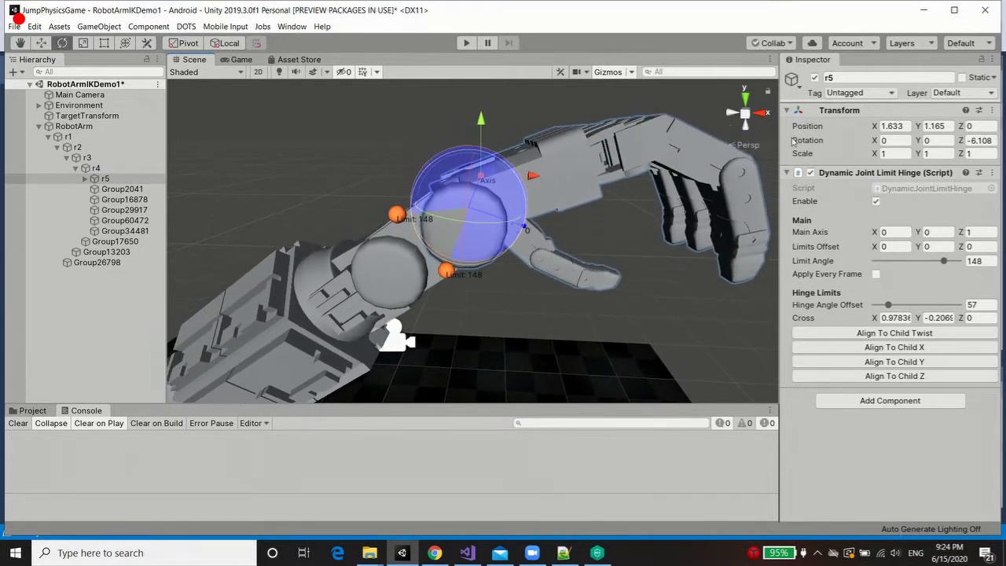
left_click(992, 172)
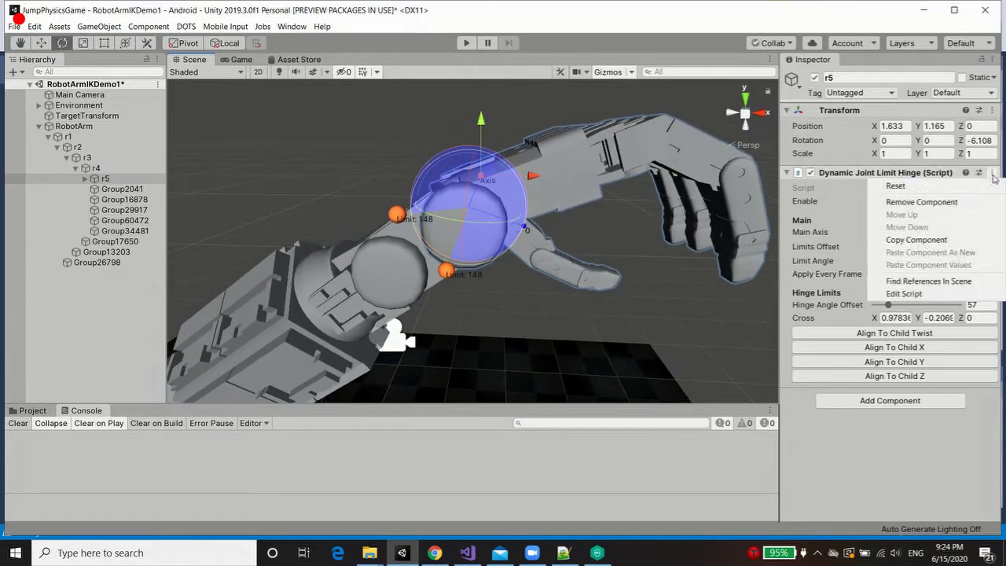
left_click(912, 204)
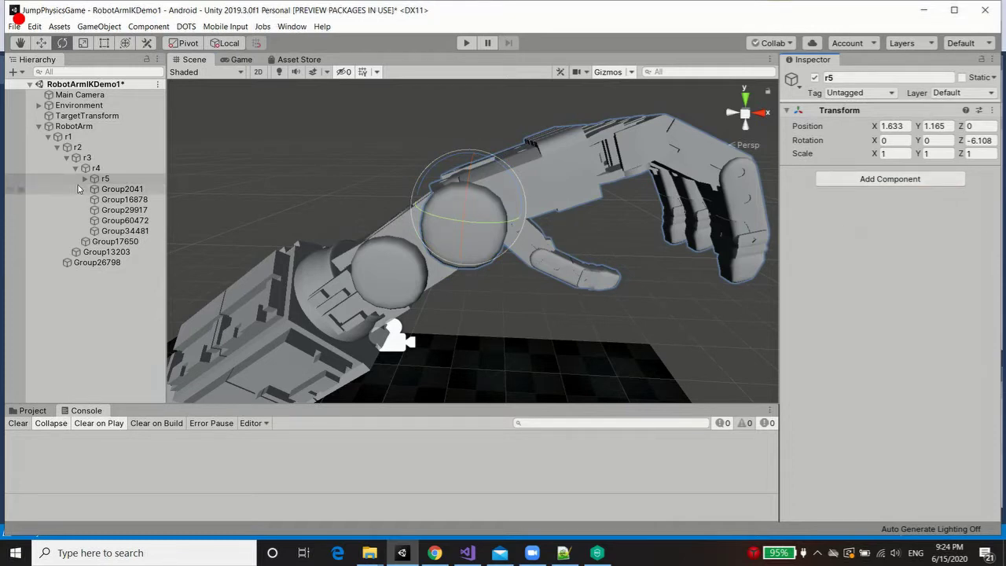
Add a new Dynamic Joint Limit Hinge component to joint r5.
left_click(96, 168)
left_click(105, 178)
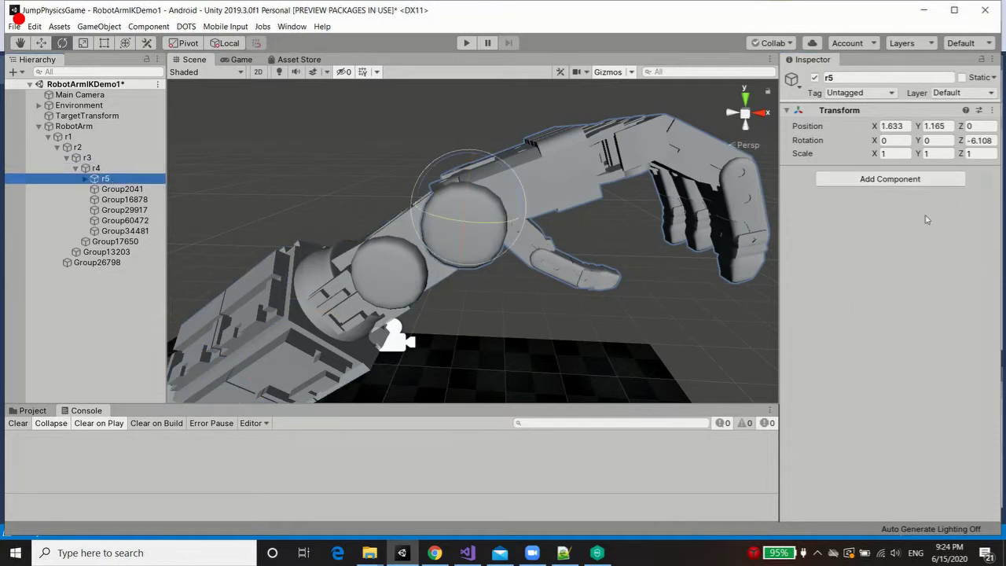
left_click(901, 180)
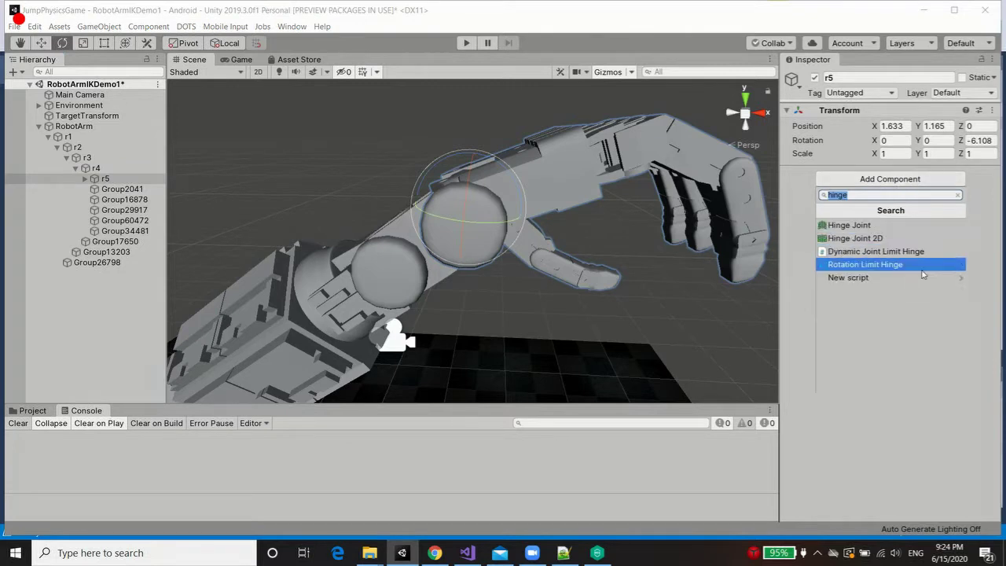
left_click(875, 252)
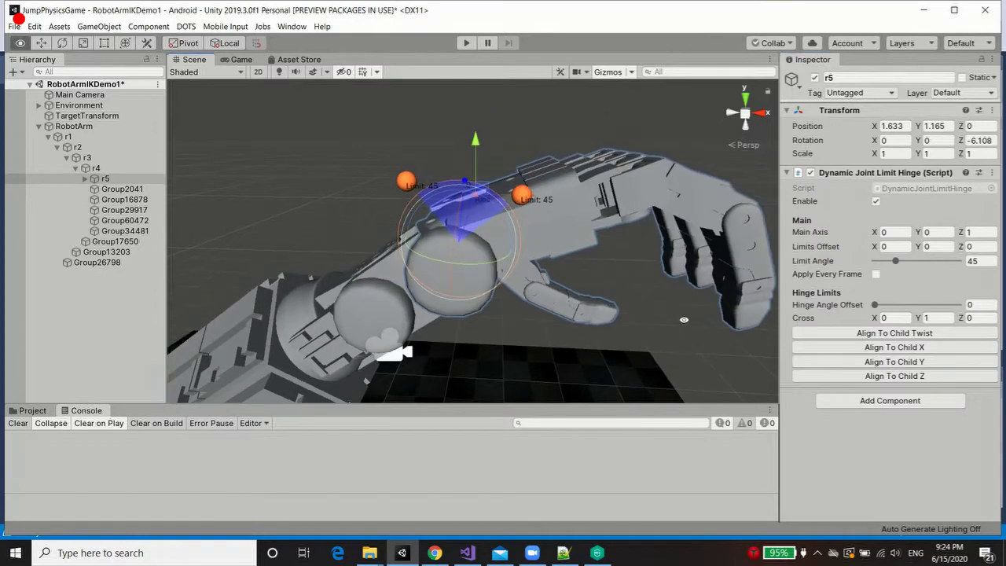
Try aligning r5's hinge axis to child X and child Y, and settle on child Z.
left_click(916, 350)
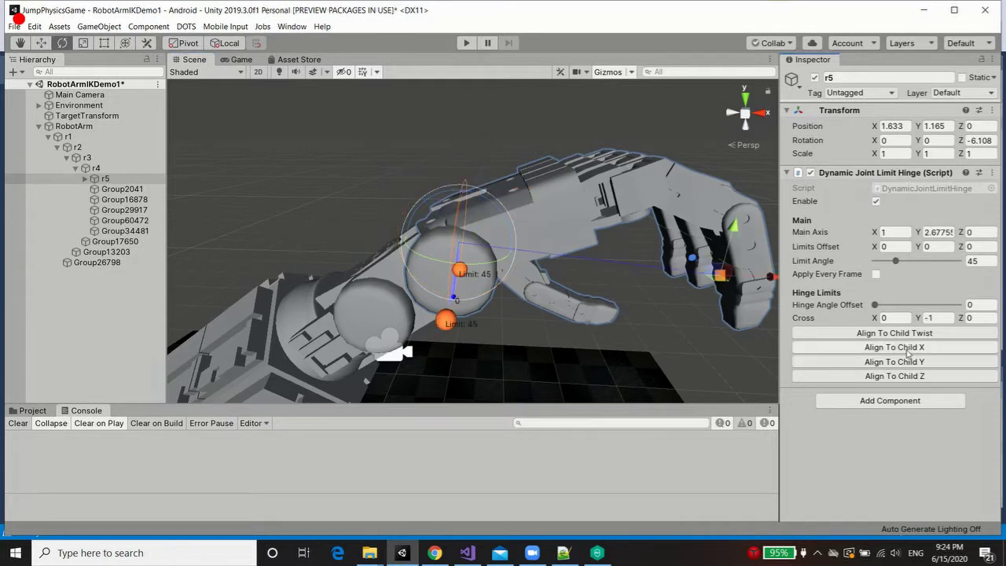
left_click(893, 363)
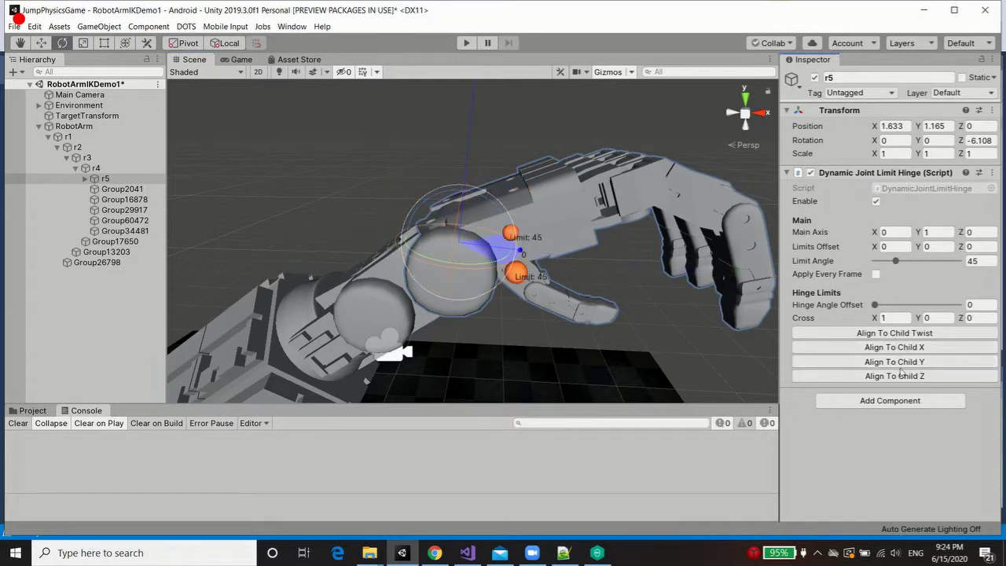
left_click(896, 376)
left_click_drag(549, 298, 729, 300, "alt")
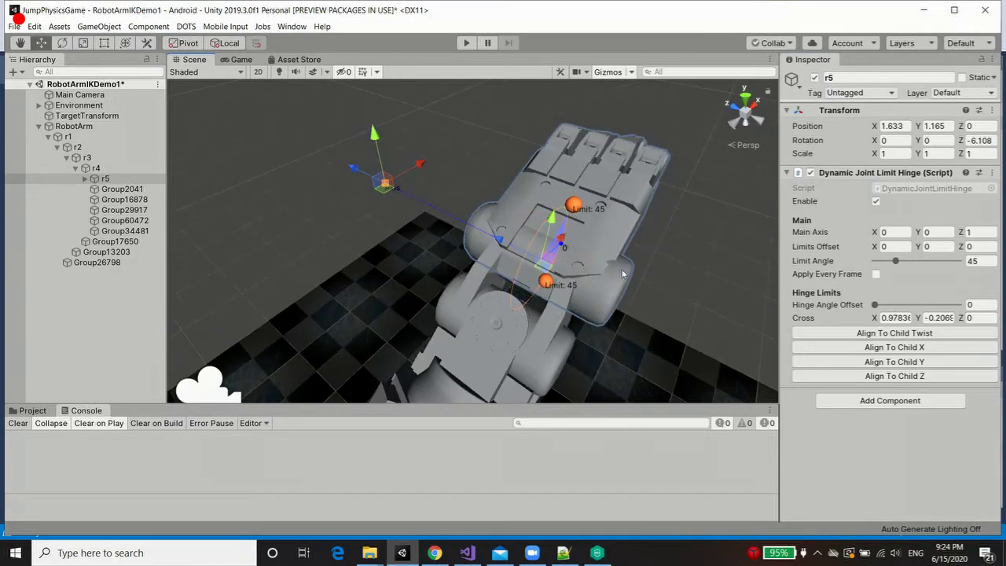
left_click_drag(603, 249, 456, 157, "alt")
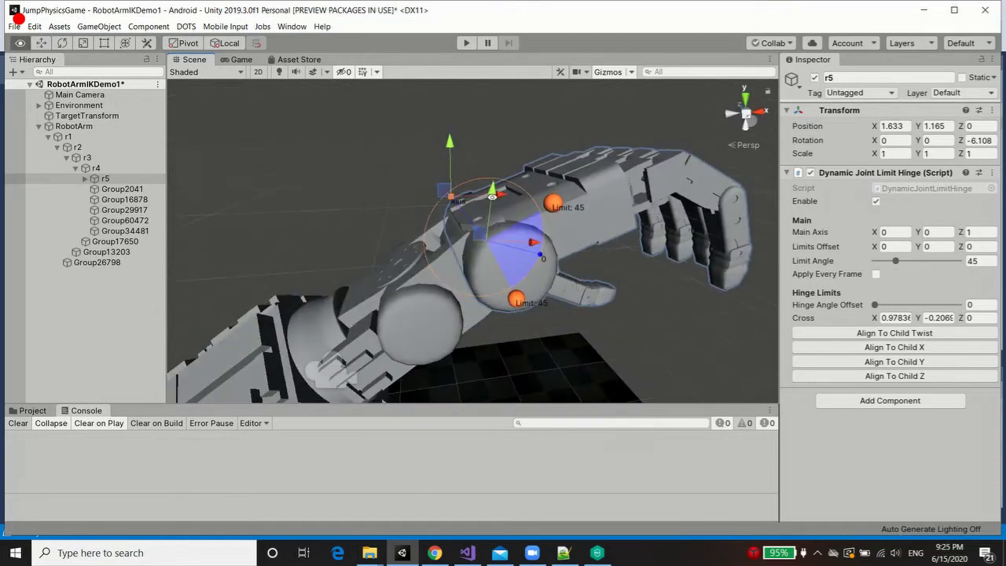
left_click(902, 381)
left_click(902, 376)
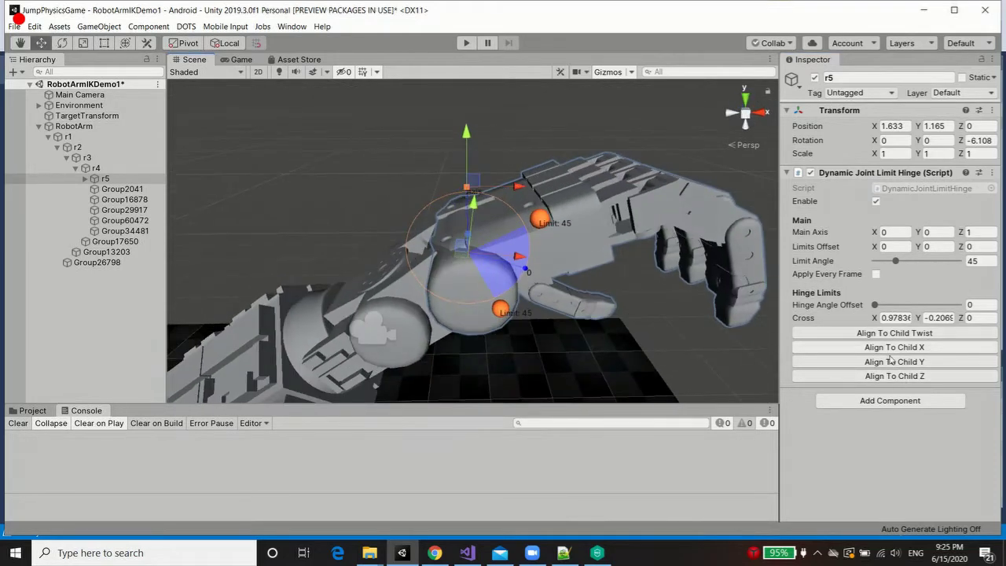
Set r5's hinge limit angle to about 119.12 and its hinge angle offset to about 50.84.
left_click_drag(601, 271, 516, 196, "alt")
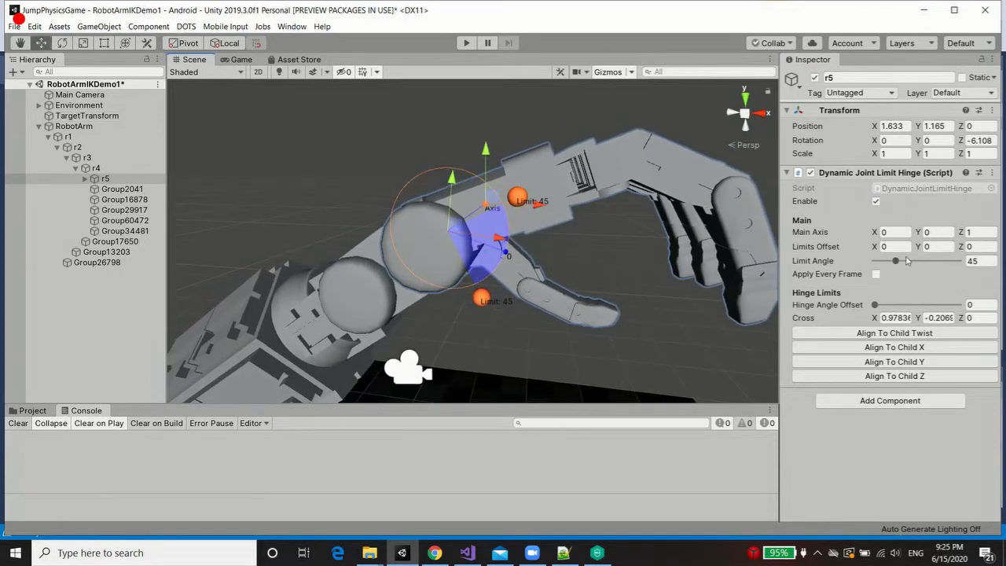
left_click_drag(907, 261, 930, 260)
left_click_drag(874, 305, 886, 304)
mouse_move(383, 199)
left_mouse_down()
mouse_move(383, 257)
mouse_move(380, 200)
left_mouse_up()
left_click_drag(455, 302, 457, 304)
left_click_drag(380, 200, 379, 204)
left_click_drag(440, 300, 441, 295)
mouse_move(378, 200)
left_mouse_down()
mouse_move(381, 217)
mouse_move(384, 183)
left_mouse_up()
Collapse the RobotArm hierarchy and create an empty scene object named RobotArmIK.
scroll(582, 294, "down", 3)
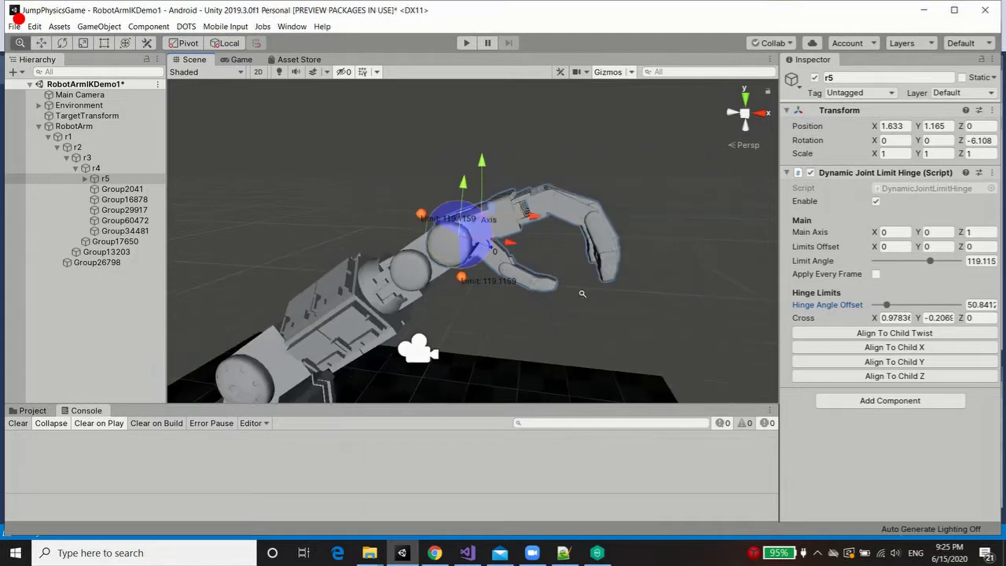
right_click_drag(582, 294, 562, 225, "alt")
left_click(567, 267)
middle_click_drag(563, 225, 580, 205)
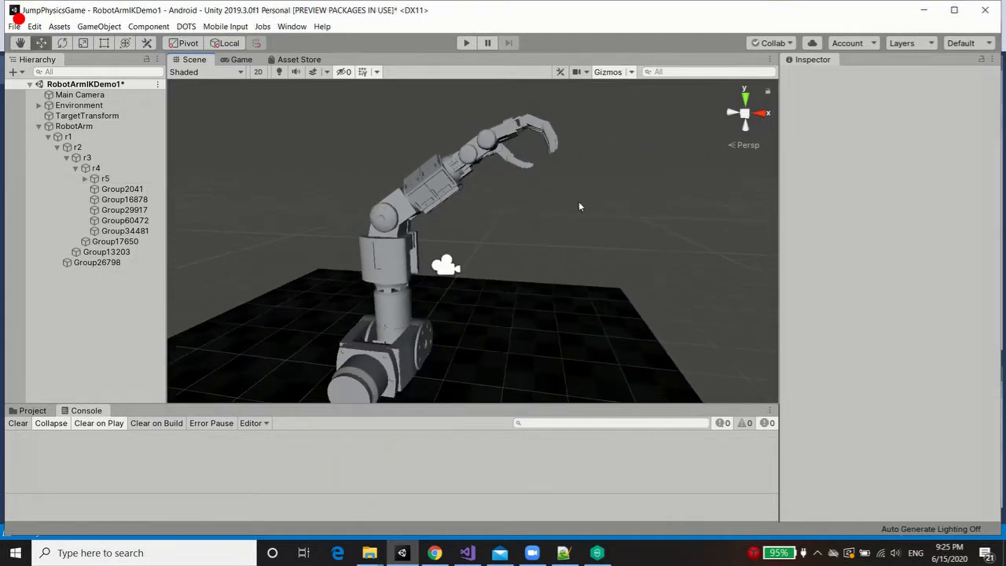
left_click_drag(578, 205, 314, 272, "alt")
left_click(38, 126)
right_click(76, 158)
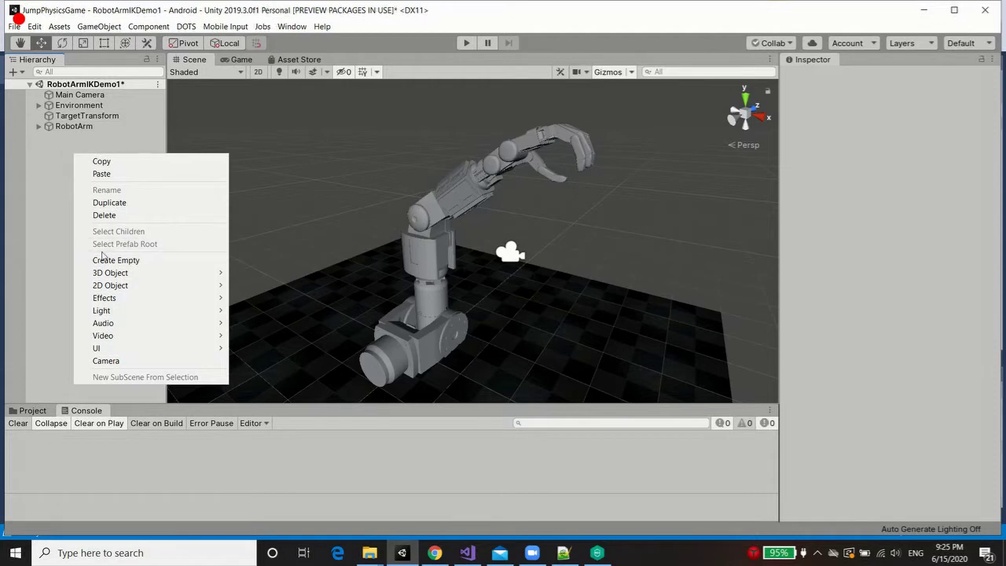
left_click(126, 260)
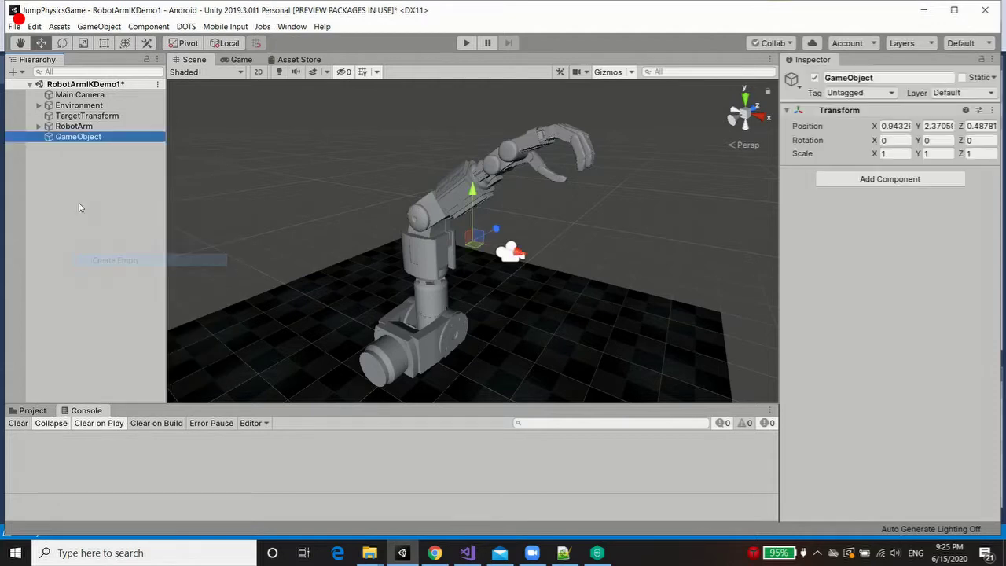
key("F2")
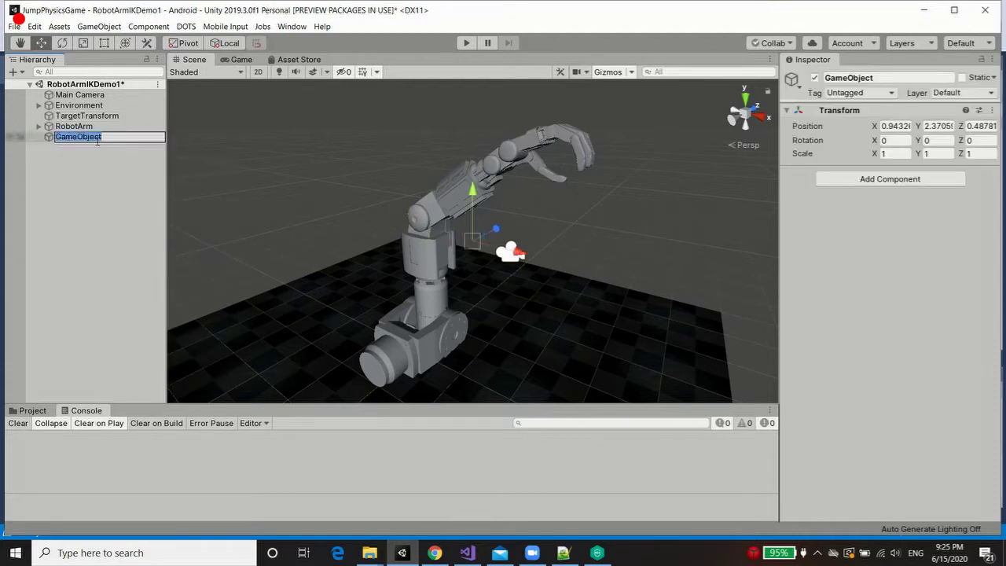
type("Robot")
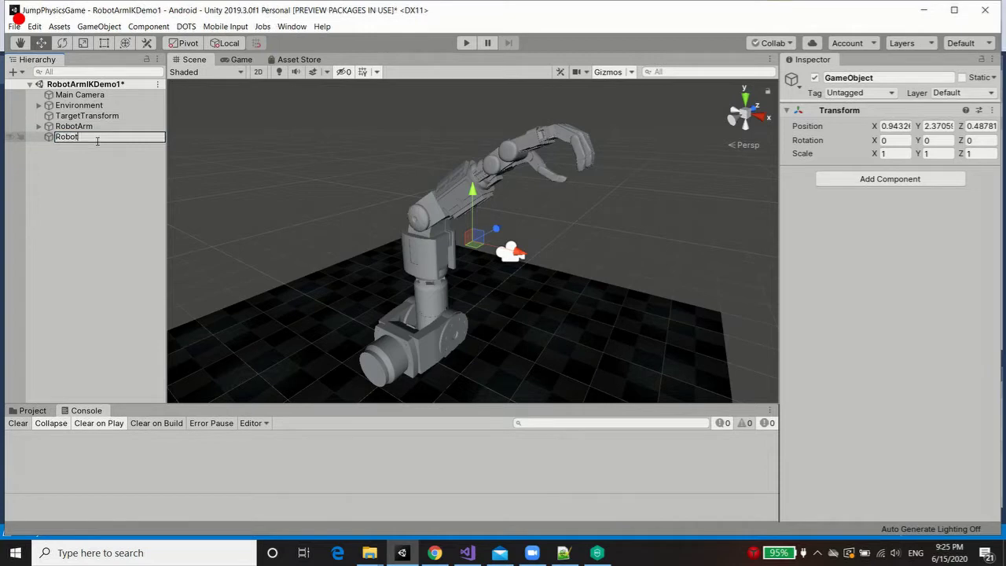
type("ArmIK")
key("Return")
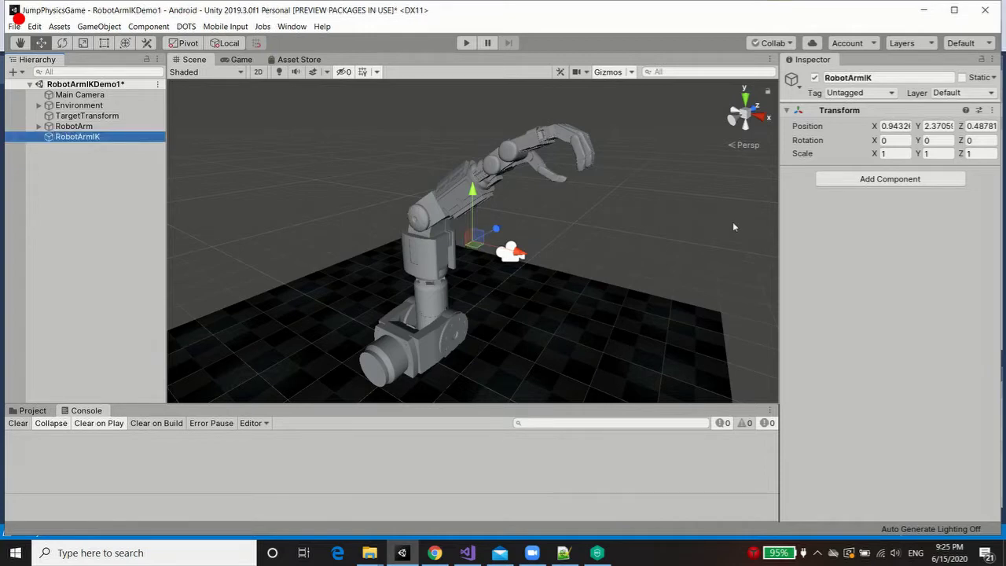
Add the Hybrid Inverse Kinematics Node component to RobotArmIK.
left_click(901, 181)
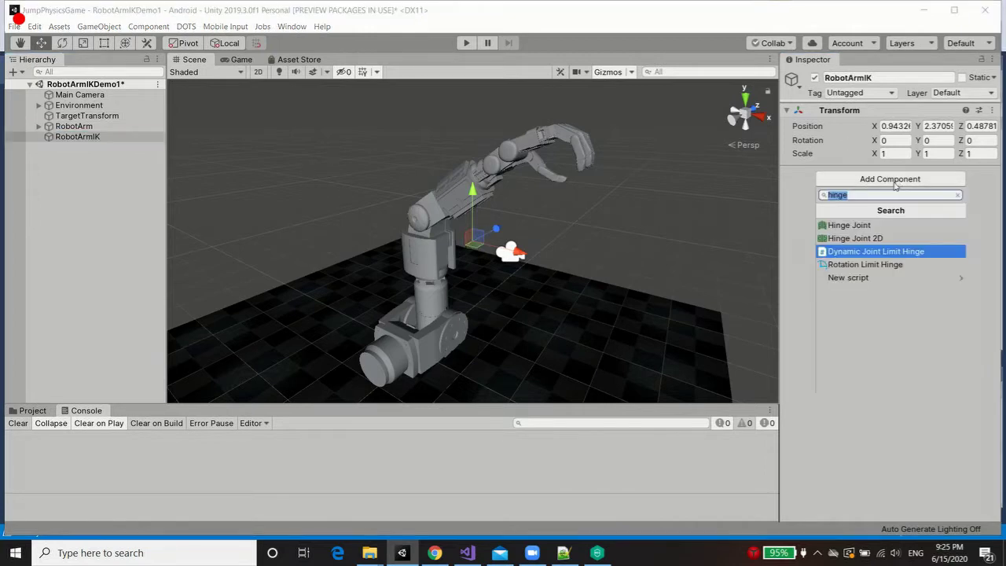
type("hybrid")
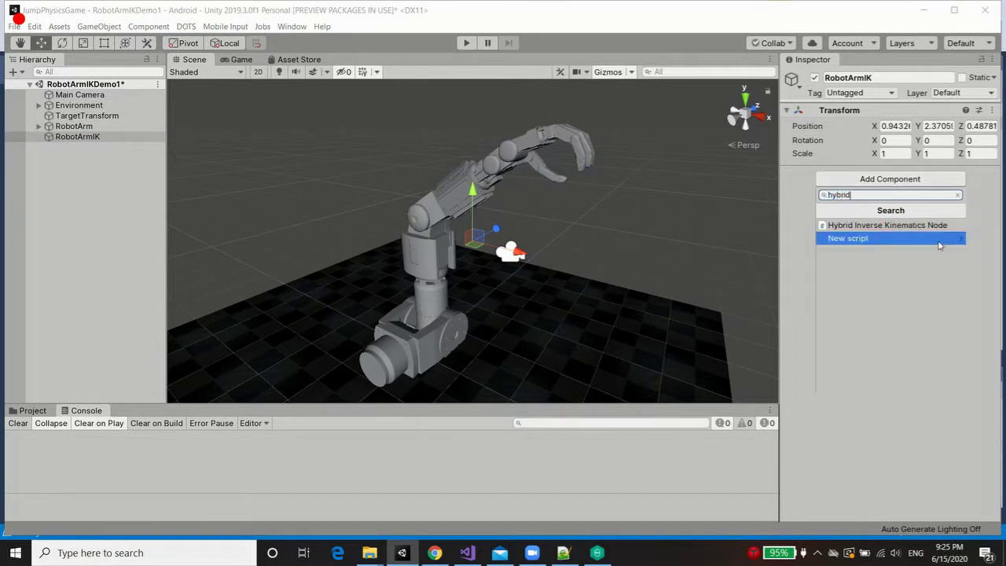
left_click(897, 225)
Expand the RobotArm hierarchy and assign r2 as the Root Node of RobotArmIK's inverse kinematics component.
scroll(595, 230, "up", 2)
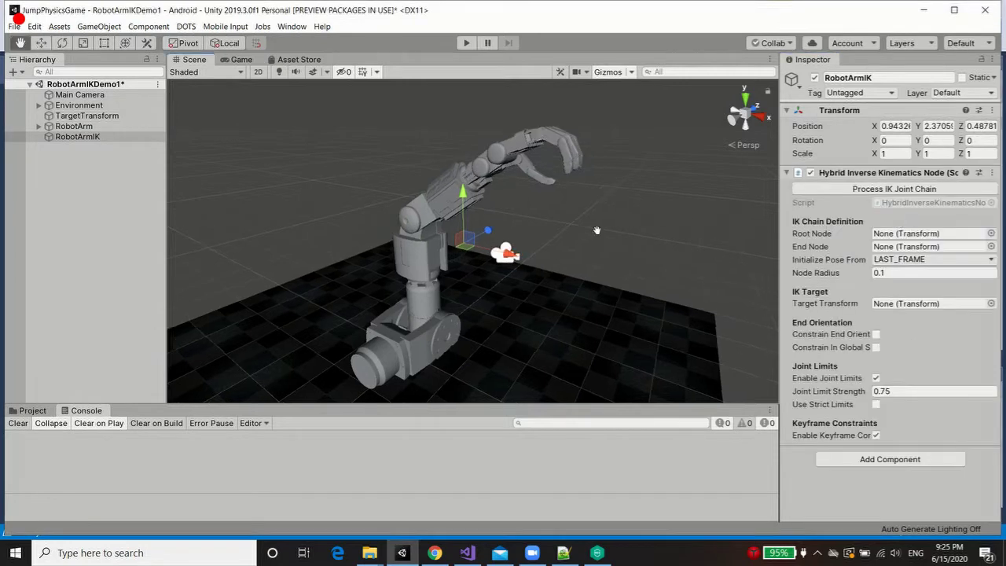
middle_click_drag(622, 249, 611, 229)
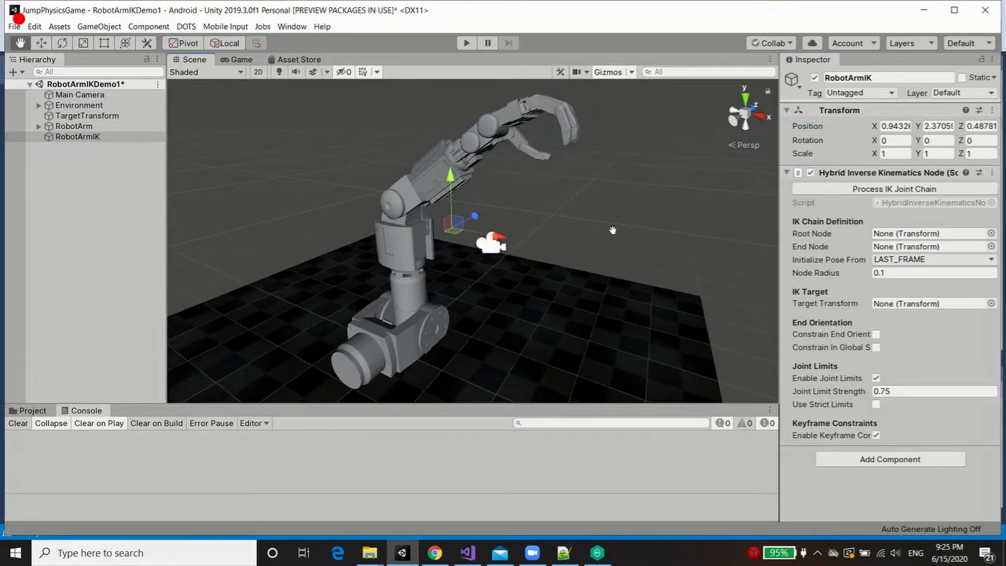
left_click(900, 234)
left_click(902, 246)
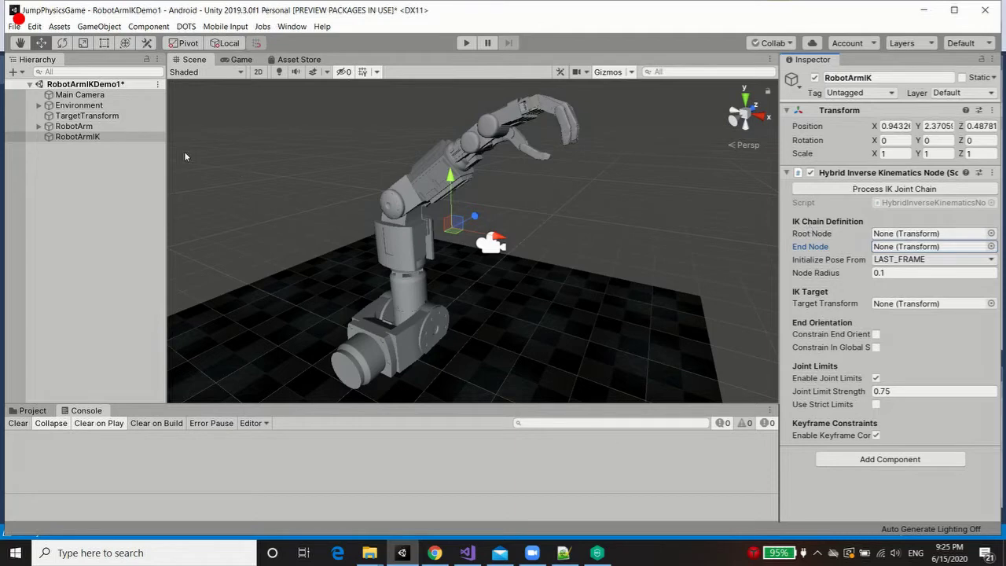
left_click(39, 126, "alt")
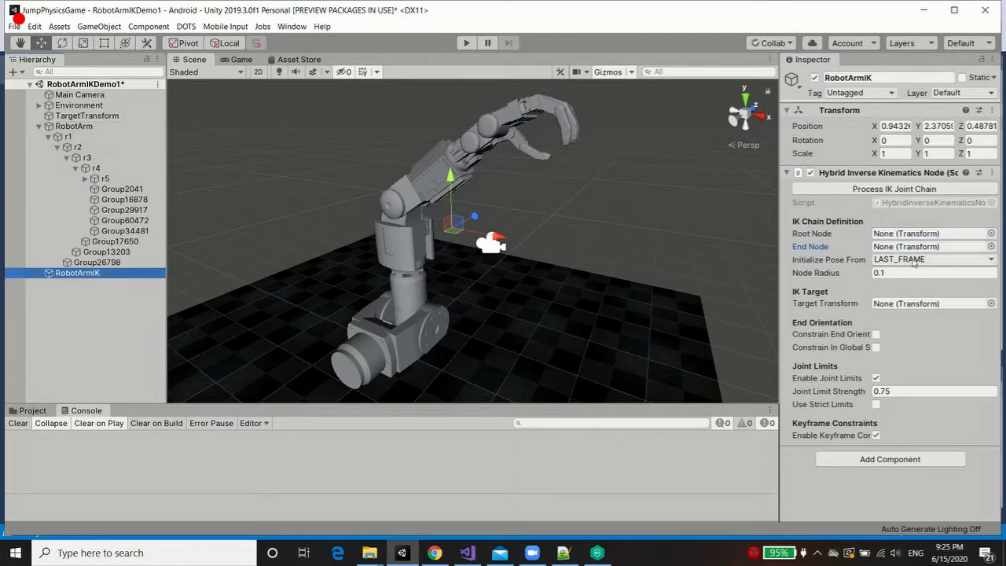
left_click(77, 147)
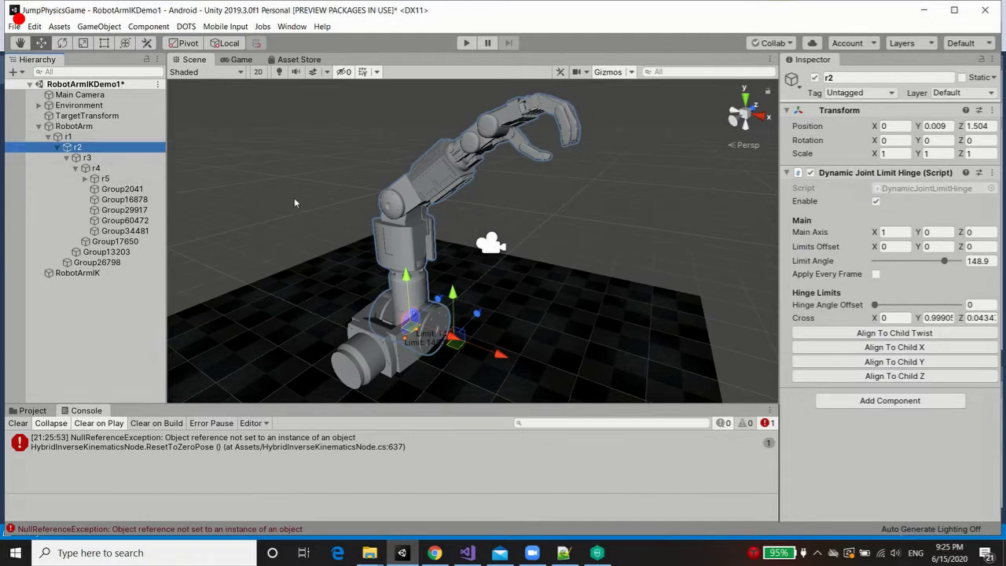
left_click(77, 273)
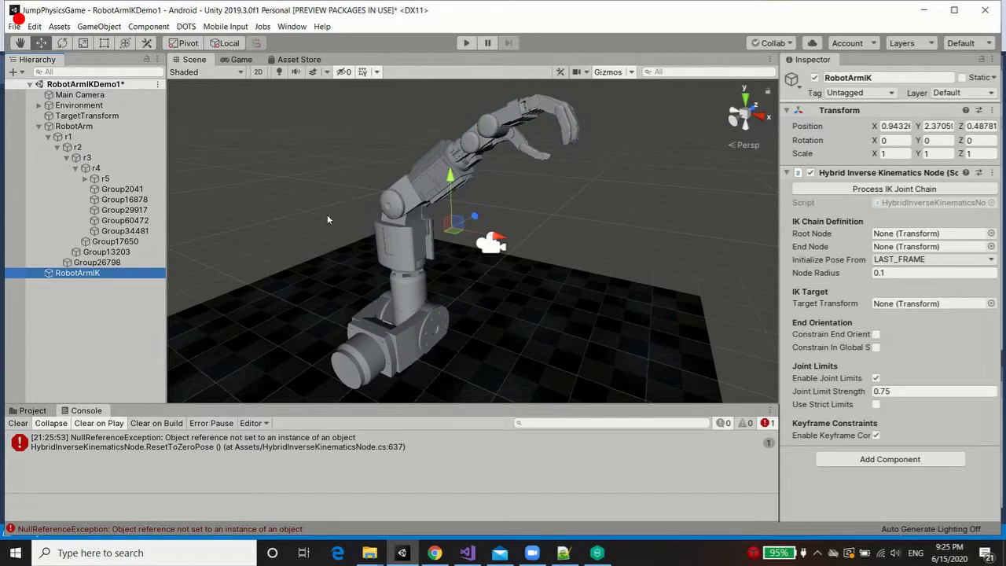
left_click_drag(365, 173, 902, 237)
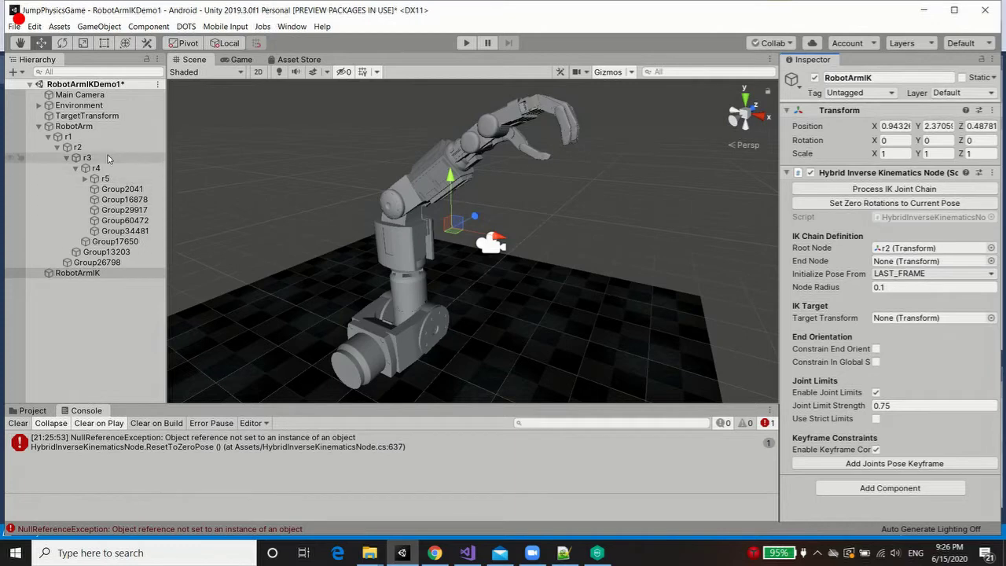
Assign r6 under r5 as the End Node of the IK chain and check its location at the hand.
left_click(85, 179)
left_click_drag(113, 189, 891, 261)
left_click(891, 262)
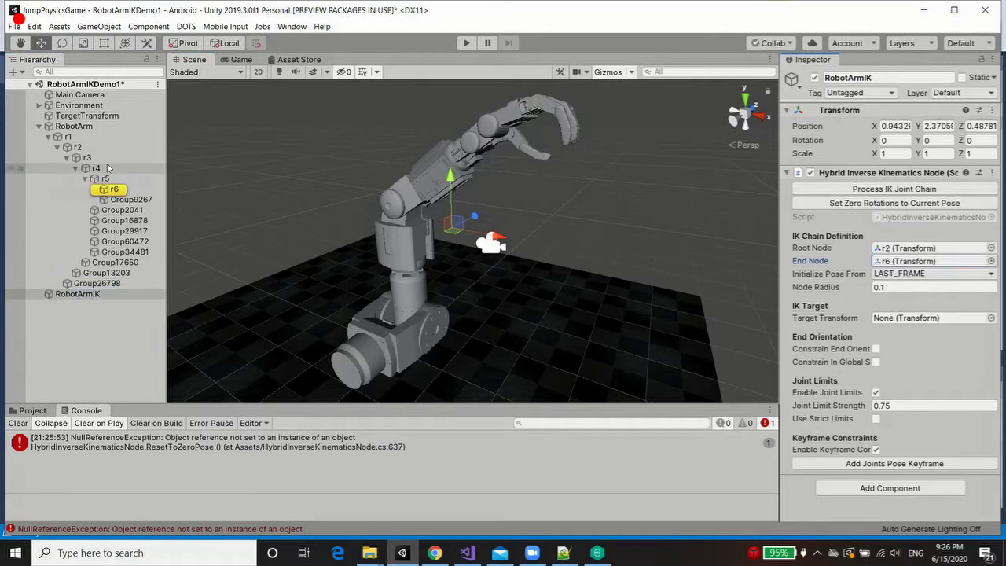
left_click(112, 188)
middle_click_drag(583, 165, 554, 209)
left_click_drag(554, 209, 647, 249, "alt")
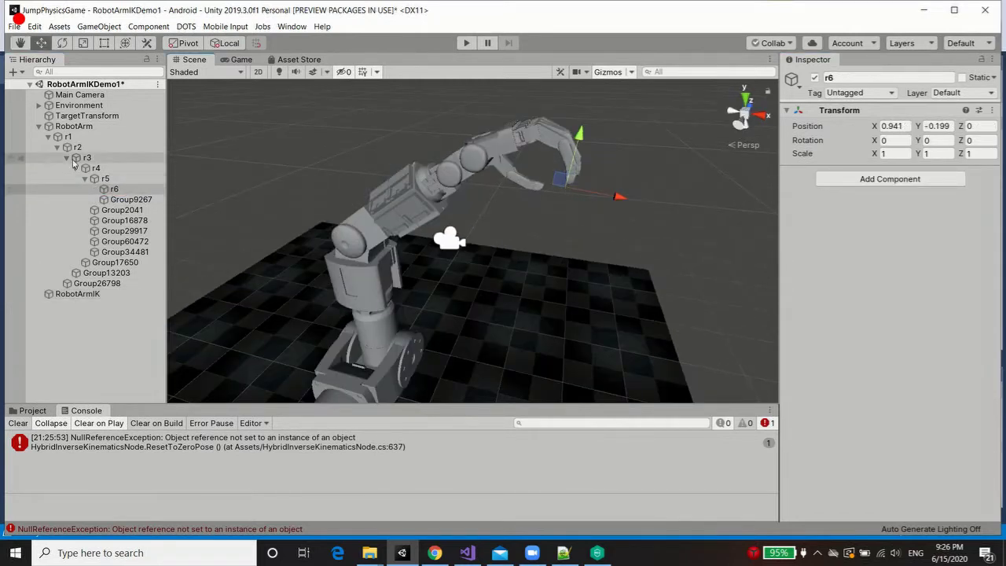
Collapse r1 and set RobotArmIK's node radius to 0.3, keeping LAST_FRAME as the pose initialization source.
left_click(47, 136)
left_click(78, 147)
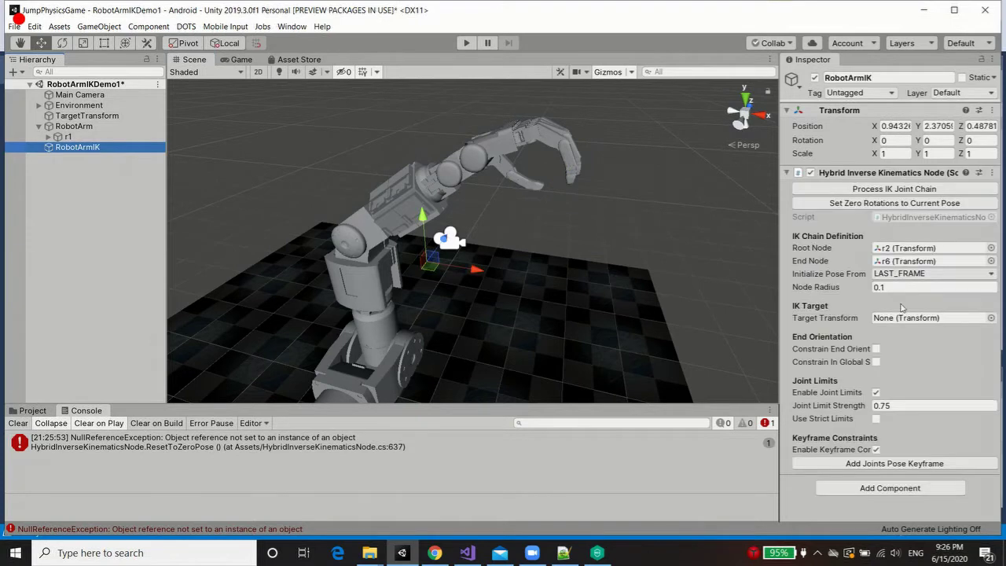
left_click(903, 288)
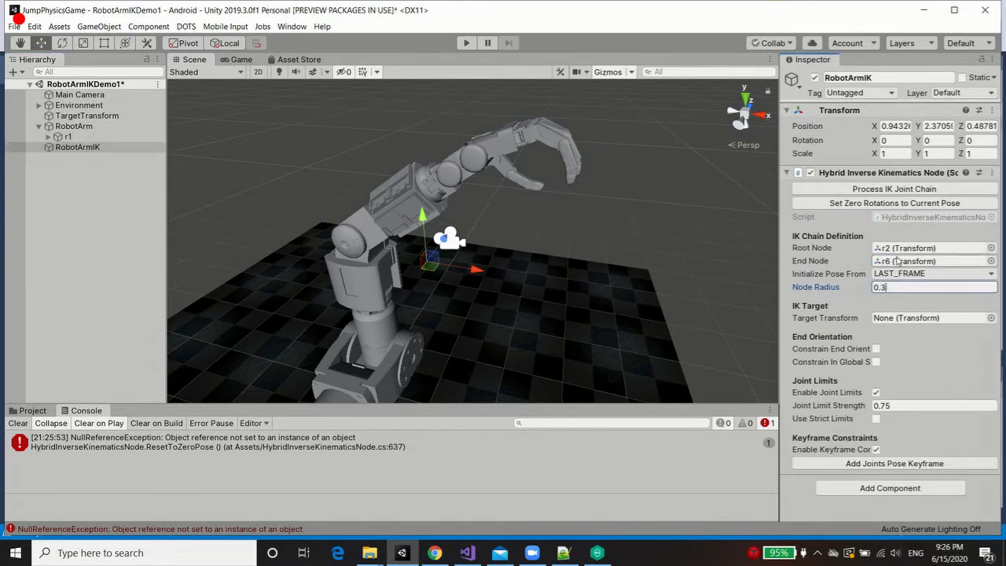
left_click(901, 274)
left_click(901, 285)
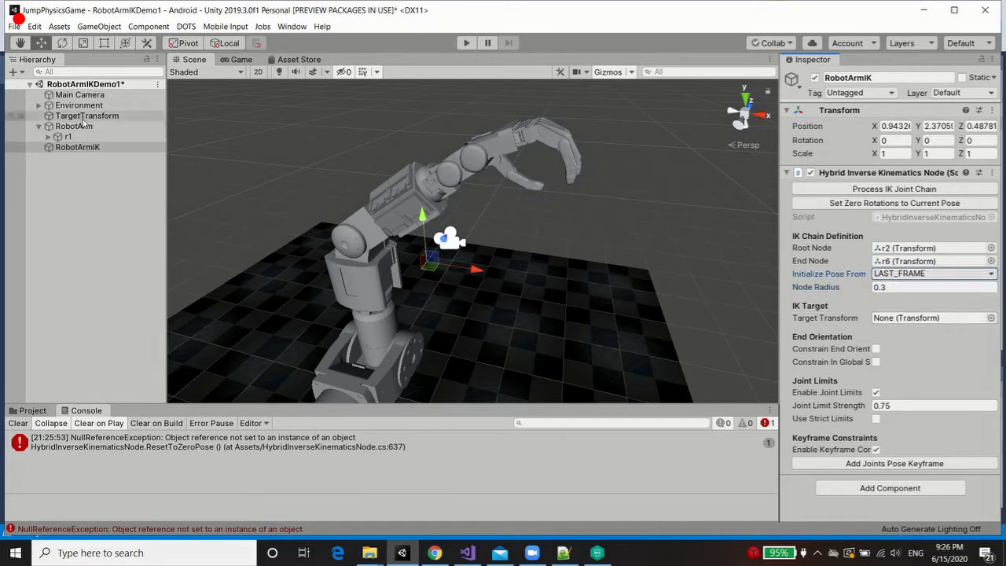
Assign TargetTransform as the IK target of RobotArmIK, clear the console, and check the target's location in the scene.
left_click_drag(73, 118, 907, 318)
left_click(87, 115)
left_click(18, 422)
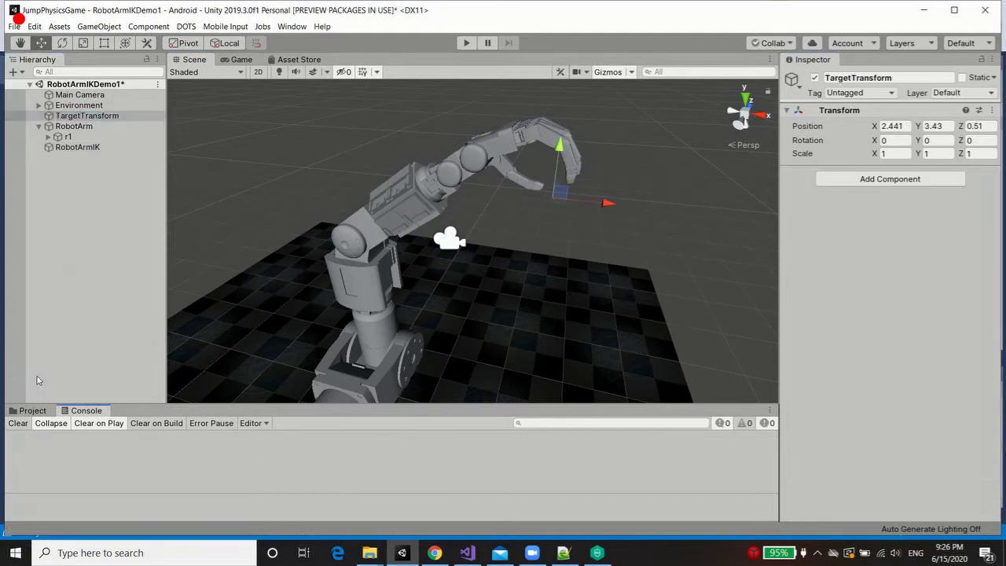
left_click(100, 118)
mouse_move(579, 148)
left_mouse_down("alt")
mouse_move(346, 158)
mouse_move(563, 149)
left_mouse_up("alt")
left_click_drag(363, 154, 588, 270, "alt")
Keep joint limits enabled on RobotArmIK, set Joint Limit Strength to 1 and turn on Use Strict Limits.
left_click(78, 147)
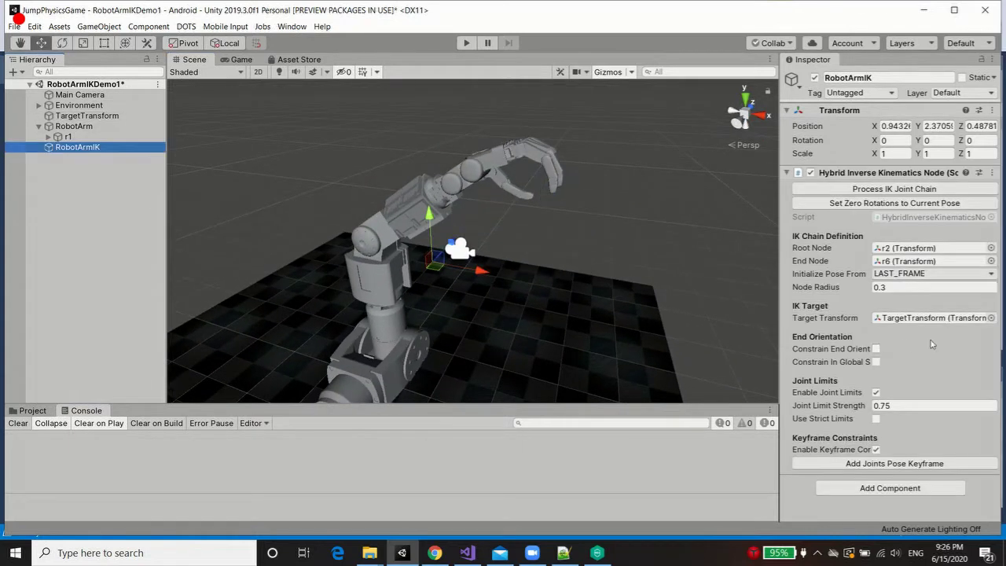
left_click(875, 392)
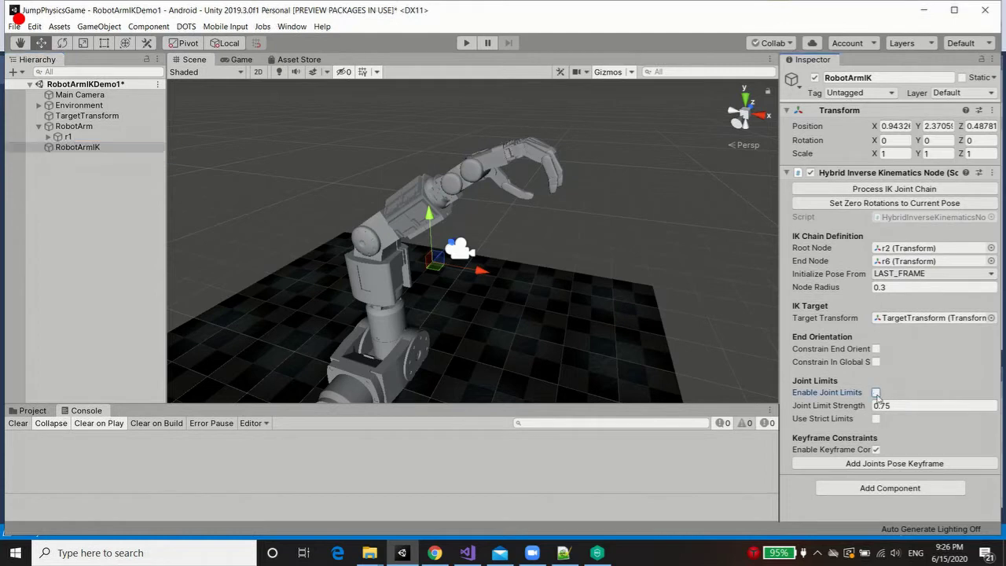
key("Tab")
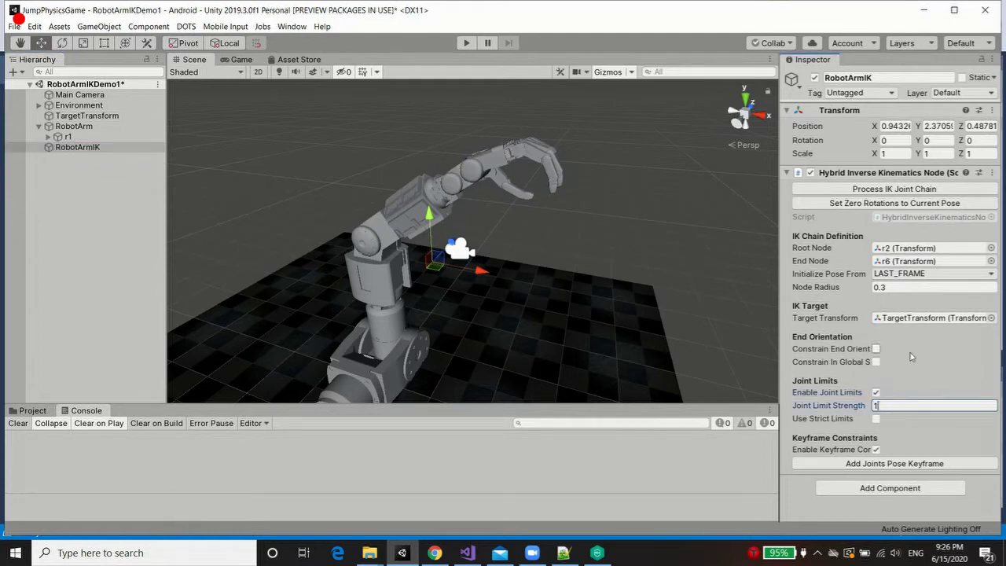
type("1")
left_click(876, 418)
middle_click_drag(576, 268, 592, 305)
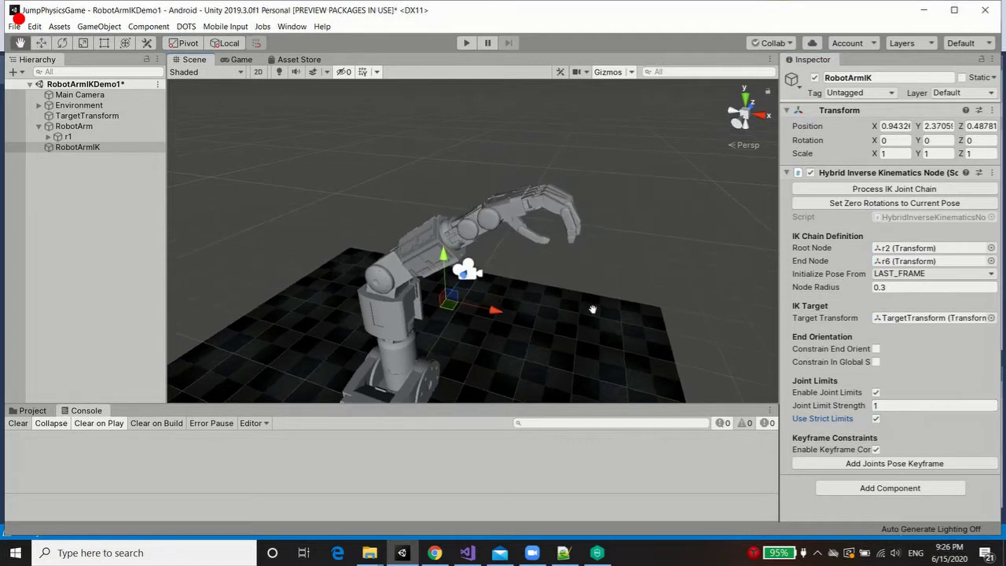
scroll(585, 307, "up", 6)
scroll(590, 323, "down", 1)
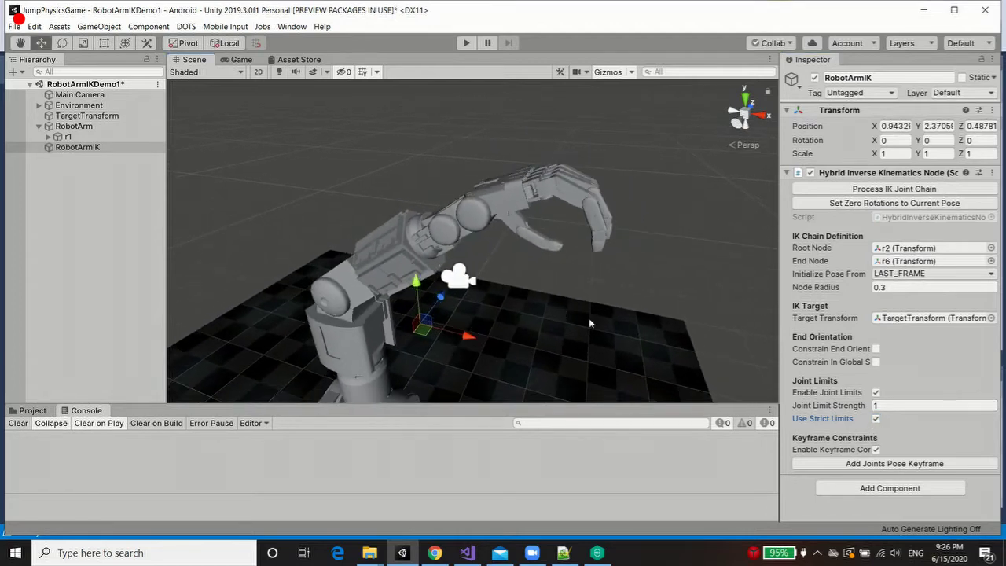
Review TargetTransform, r1 and RobotArm, and process the IK joint chain of RobotArmIK.
left_click(82, 116)
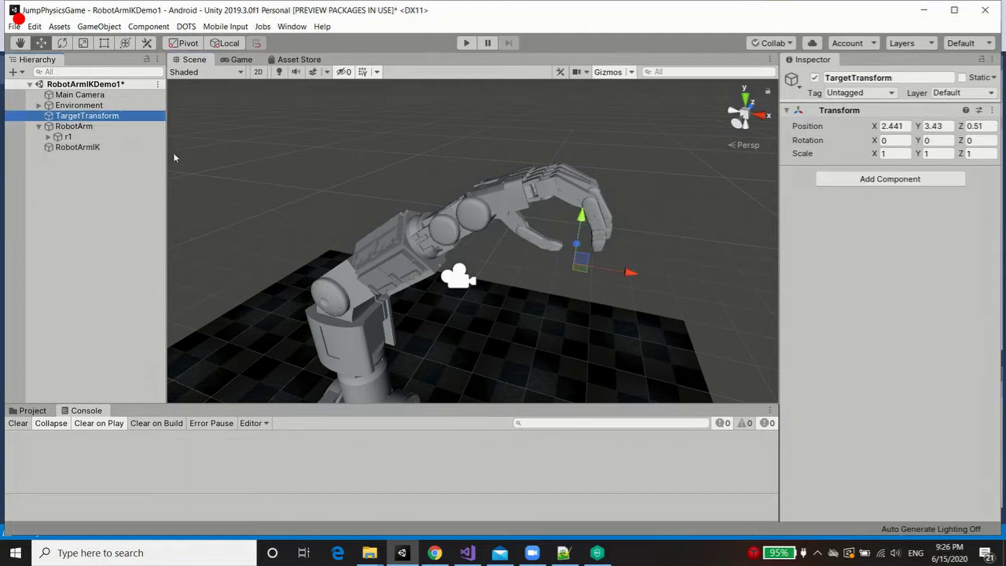
left_click(68, 137)
left_click(76, 127)
left_click(88, 148)
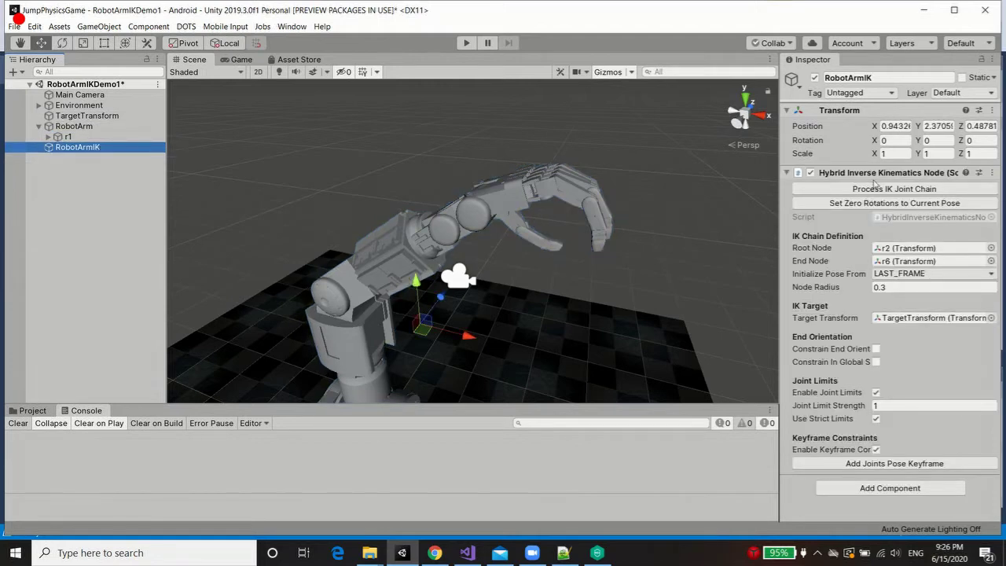
left_click(886, 189)
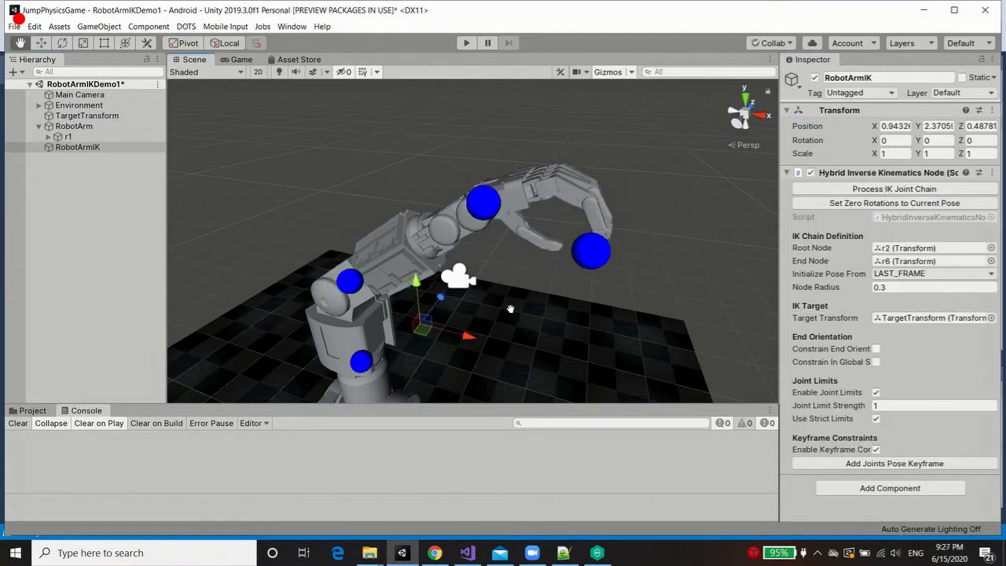
Examine the placement of the IK joint nodes along the robot arm from base to hand.
scroll(555, 288, "up", 3)
scroll(556, 288, "down", 3)
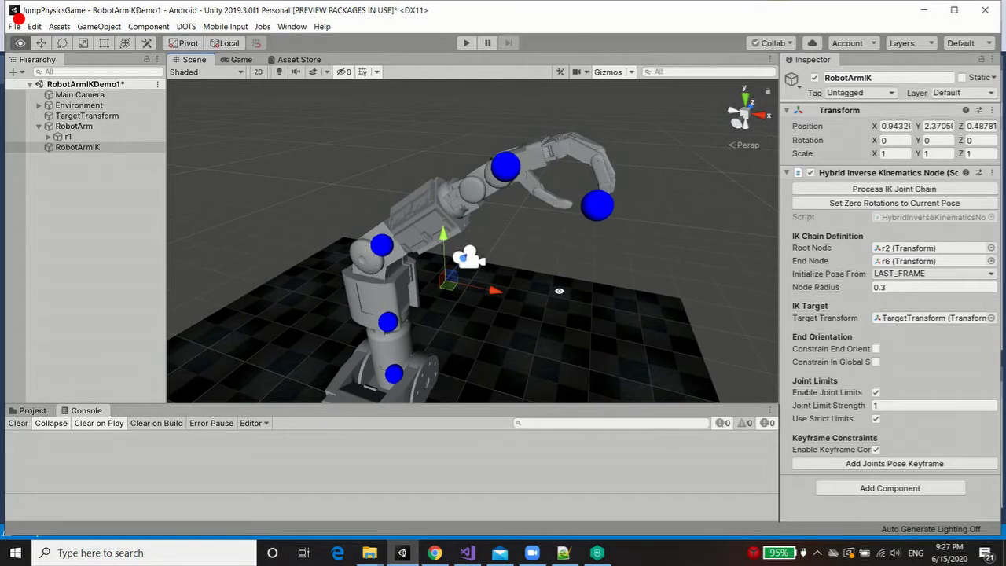
middle_click_drag(488, 292, 504, 254)
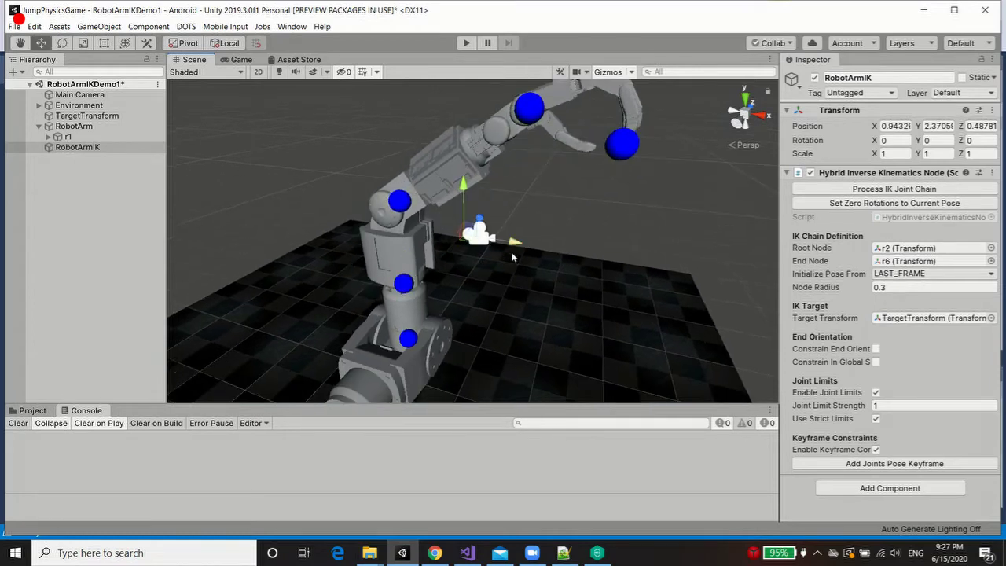
middle_click_drag(511, 266, 508, 307)
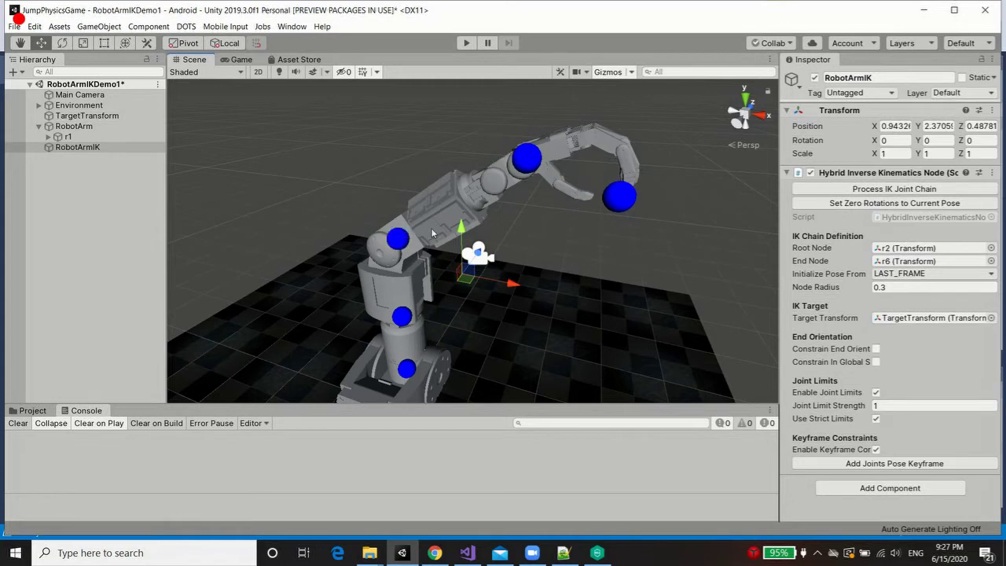
mouse_move(579, 268)
middle_mouse_down()
mouse_move(567, 321)
mouse_move(552, 288)
mouse_move(599, 271)
mouse_move(589, 275)
middle_mouse_up()
scroll(567, 320, "up", 3)
scroll(603, 297, "down", 3)
scroll(589, 273, "up", 2)
scroll(588, 275, "down", 3)
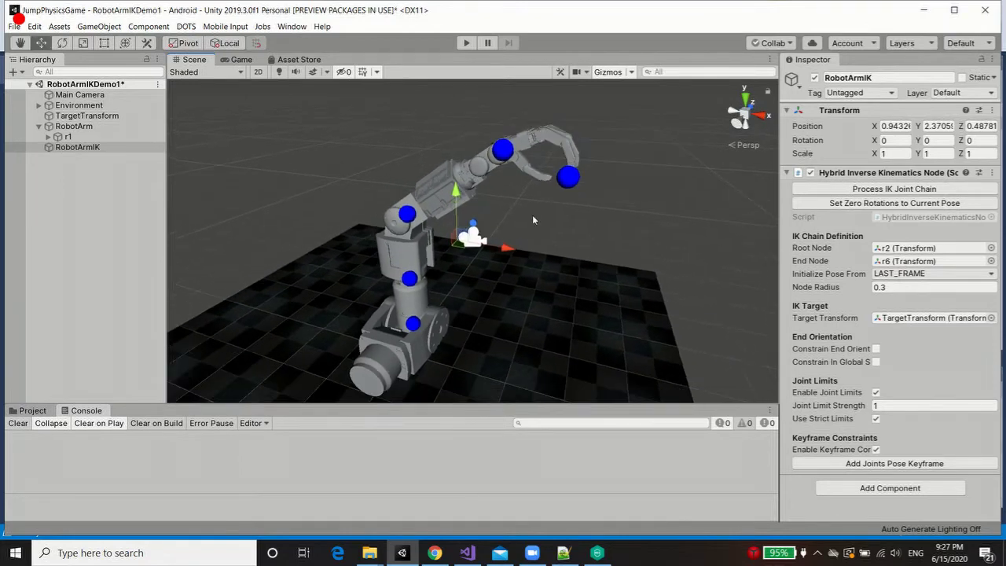
Start play mode and move TargetTransform down beside the arm to about X 0.63, Y 1.03, Z 0.51.
left_click(467, 44)
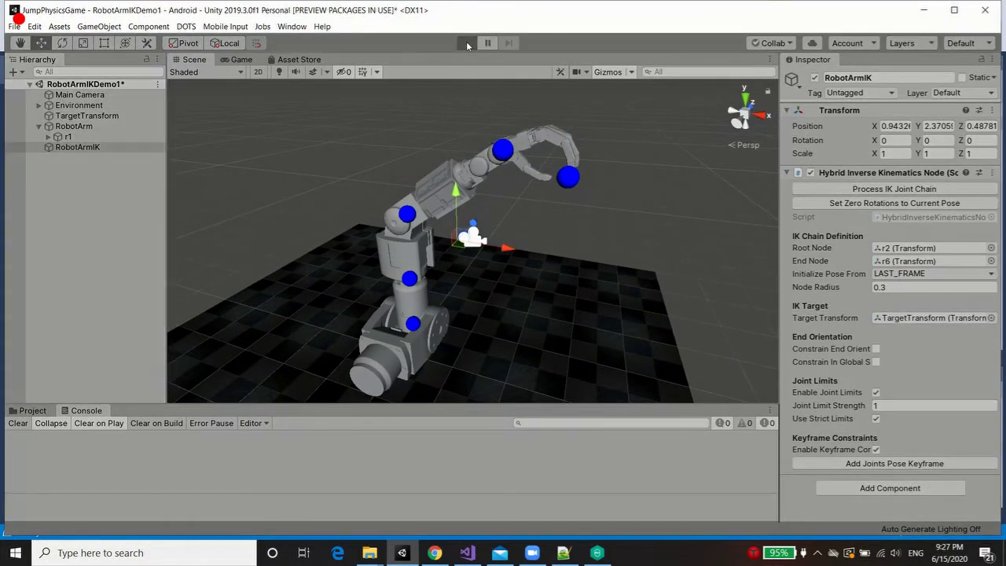
left_click(90, 106)
left_click_drag(528, 198, 453, 311, "alt")
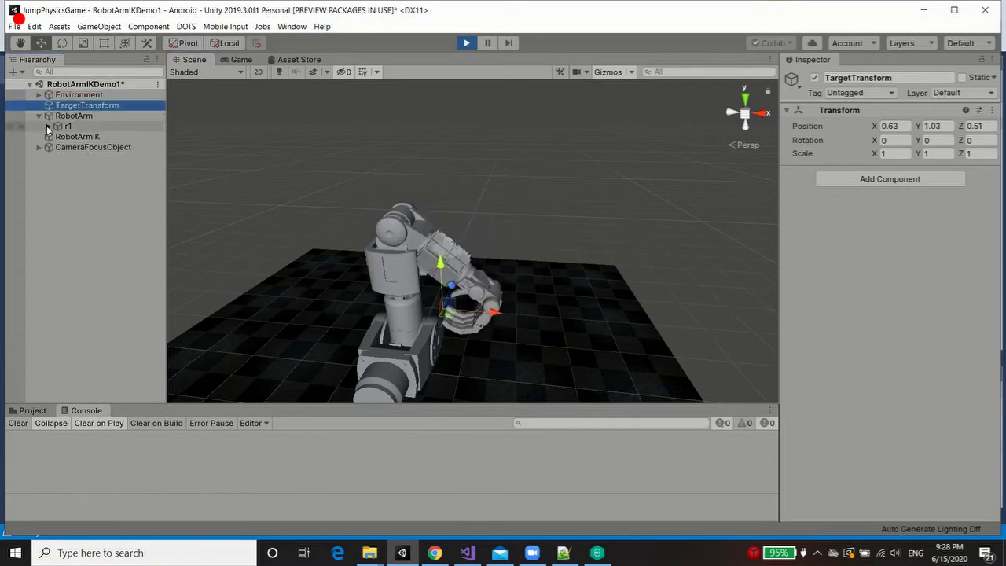
Set r4's hinge limit angle to about 88.63 and its hinge angle offset to about 54.58.
left_click(76, 137)
left_click(84, 148)
left_click(93, 158)
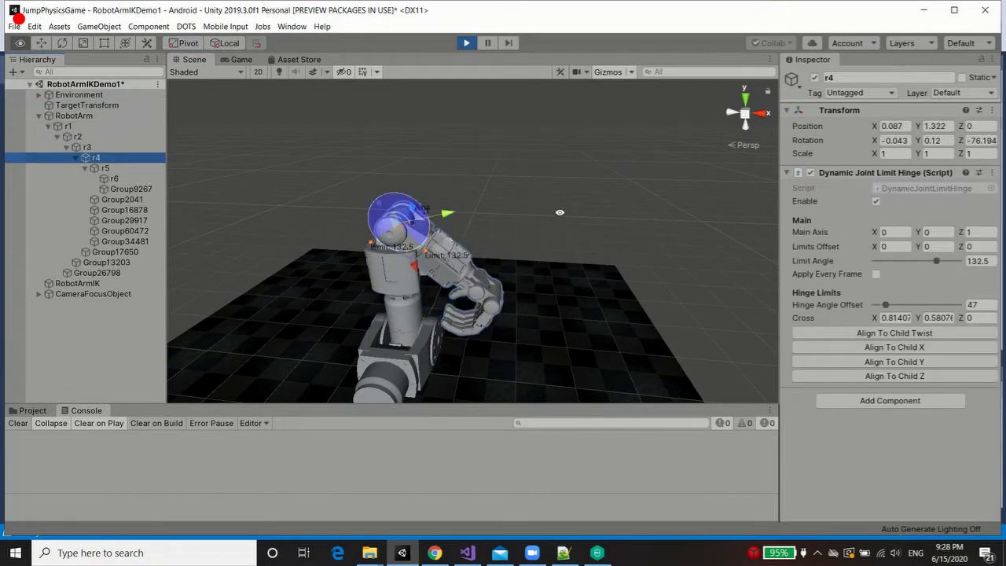
middle_click_drag(572, 193, 576, 174)
key("f")
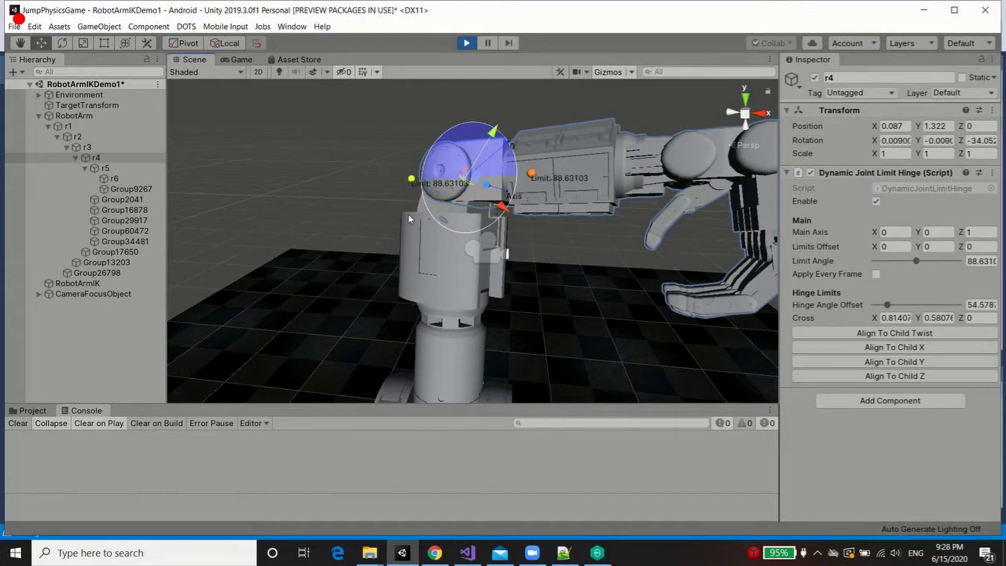
left_click_drag(677, 171, 464, 151, "alt")
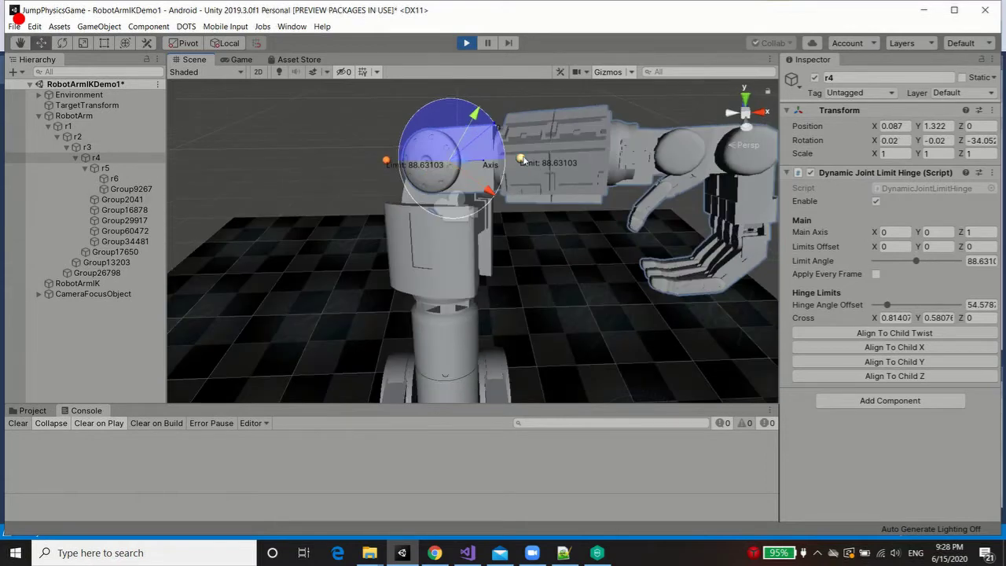
Check the IK nodes on RobotArmIK and move TargetTransform to about X 0.875, Y 1.03, Z 0.699.
left_click(89, 286)
left_click_drag(375, 223, 550, 303, "alt")
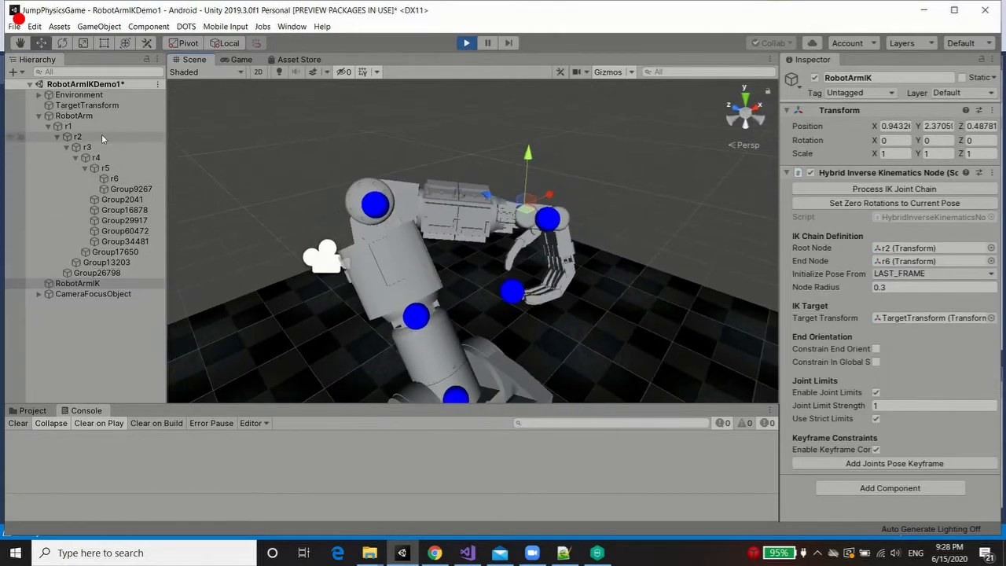
left_click(86, 105)
left_click_drag(471, 275, 520, 247, "alt")
left_click_drag(514, 250, 576, 206, "alt")
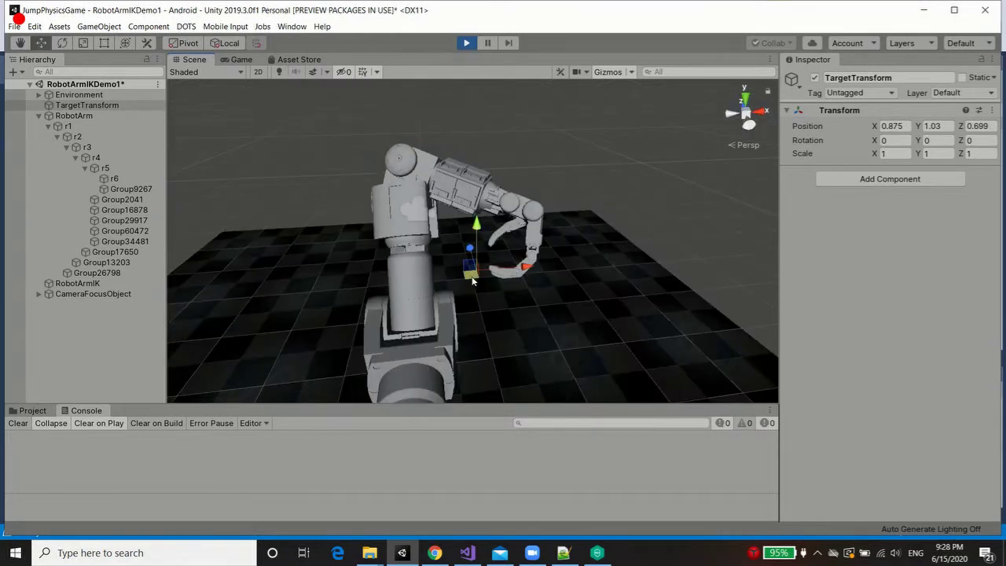
Test the arm's upward reach by moving TargetTransform to about X 2.169, Y 5.252, Z 0.491.
left_click_drag(471, 283, 638, 271)
left_click_drag(654, 215, 683, 63)
scroll(637, 175, "down", 4)
middle_click_drag(644, 130, 608, 153)
left_click_drag(591, 168, 519, 62)
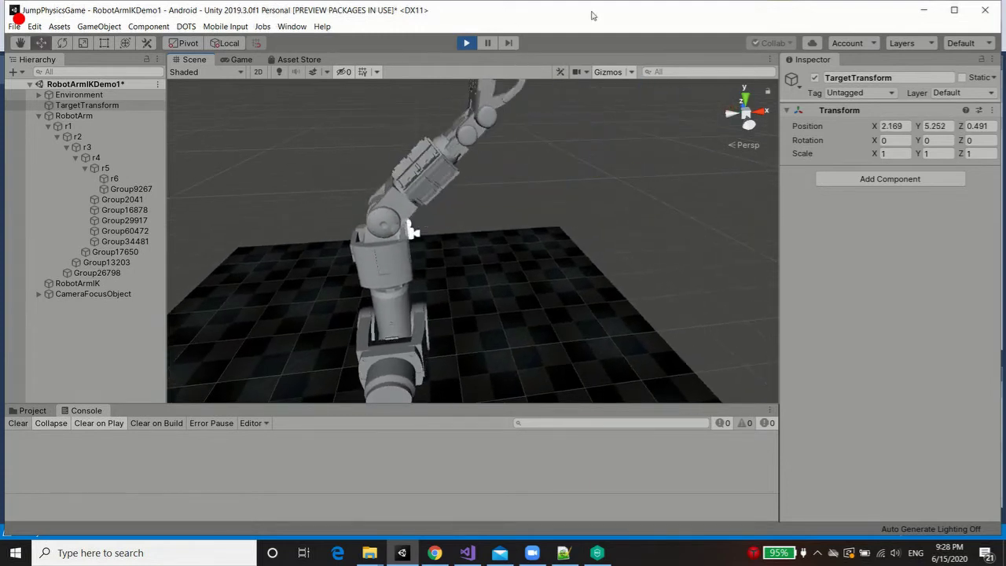
Swing TargetTransform around the arm through about X -1.5, Y 2.53, Z 1.11 to about X 2.74, Y 2.53, Z 1.33.
left_click_drag(599, 24, 496, 345)
left_click_drag(369, 378, 234, 275)
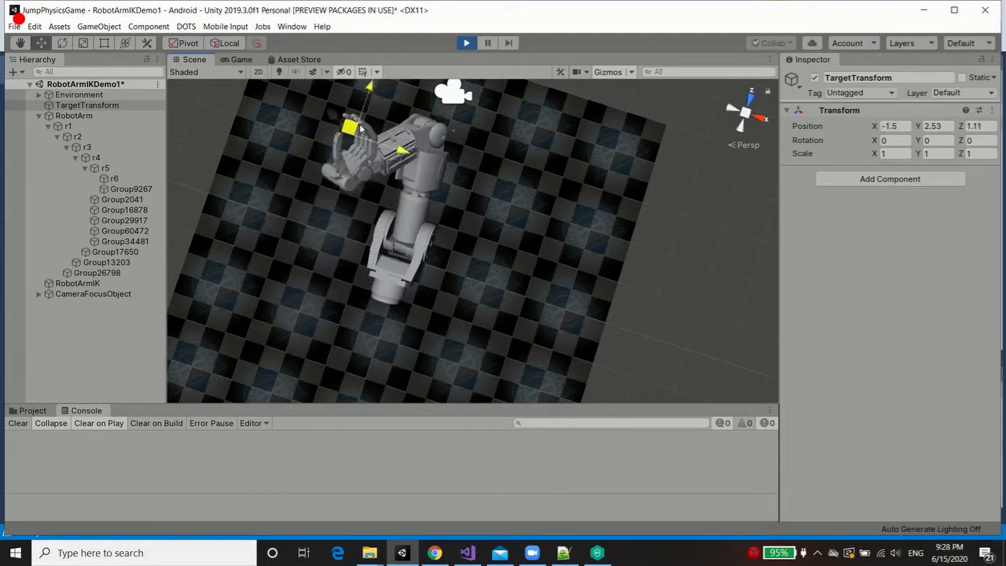
left_click_drag(362, 126, 311, 132)
left_click_drag(433, 116, 573, 236)
left_click_drag(500, 285, 606, 385, "alt")
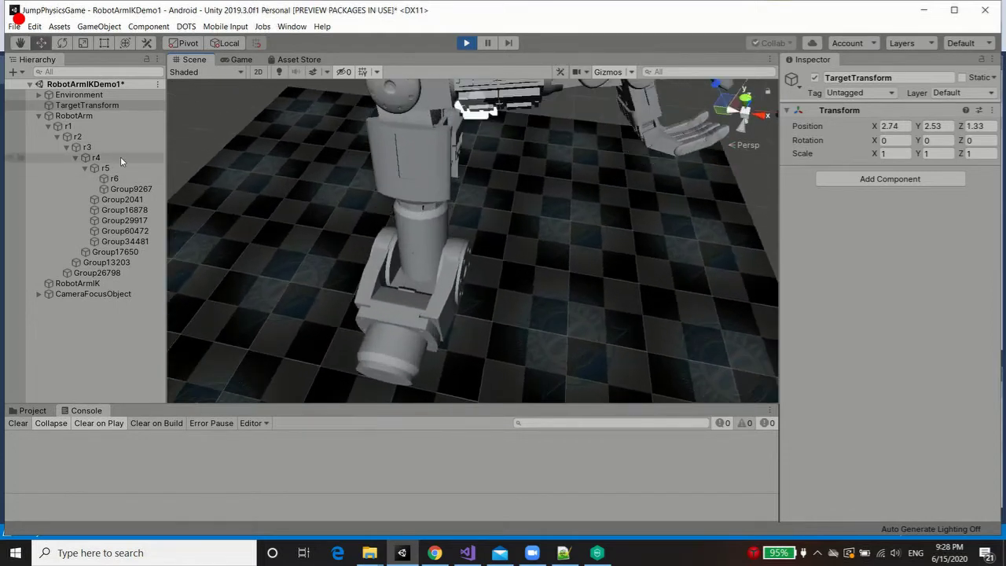
Set the hinge limit angle of r2 to 38.
left_click(96, 146)
double_click(94, 138)
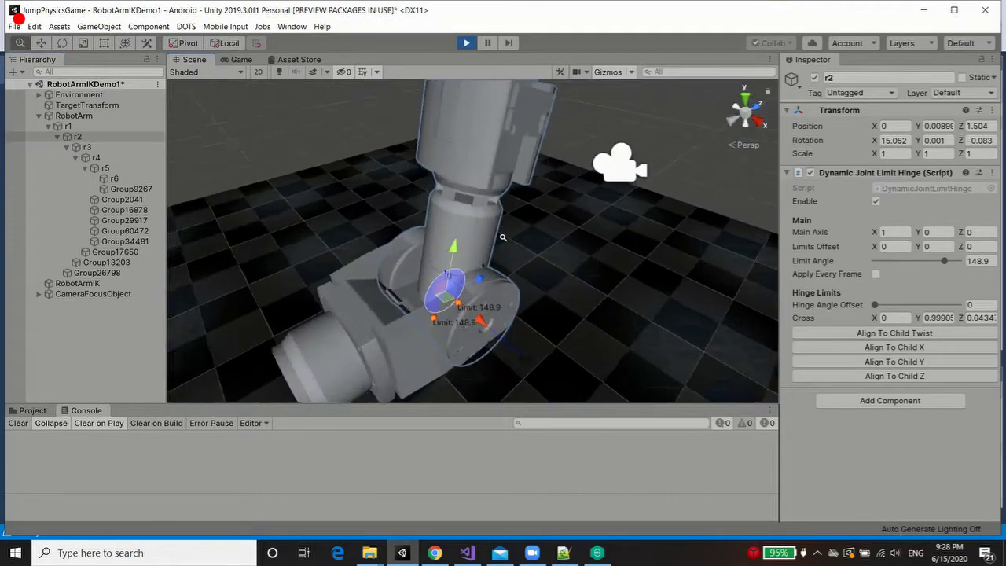
left_click_drag(934, 263, 880, 261)
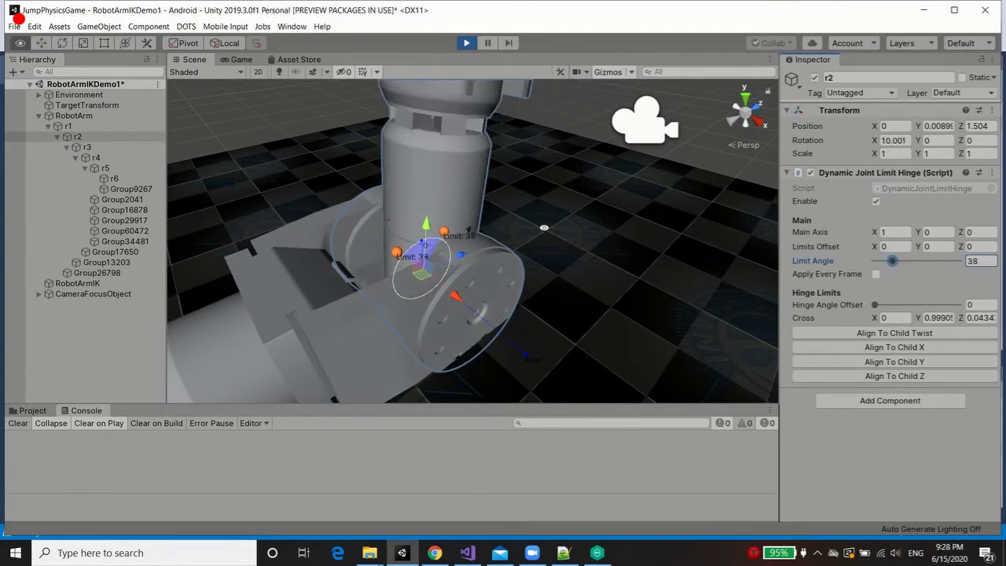
left_click_drag(540, 203, 517, 243, "alt")
right_click_drag(480, 261, 478, 215, "alt")
left_click_drag(547, 248, 523, 264, "alt")
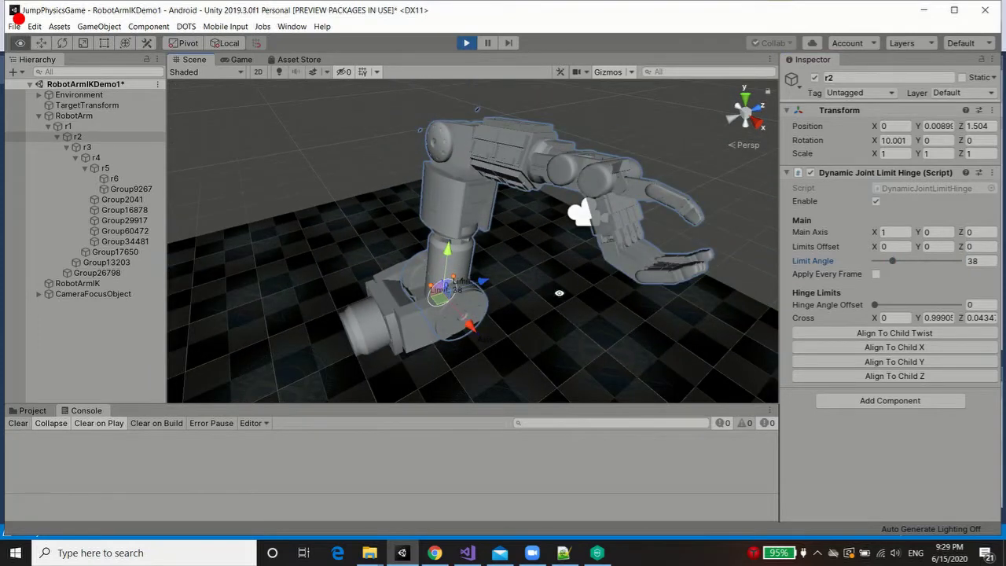
scroll(563, 296, "down", 3)
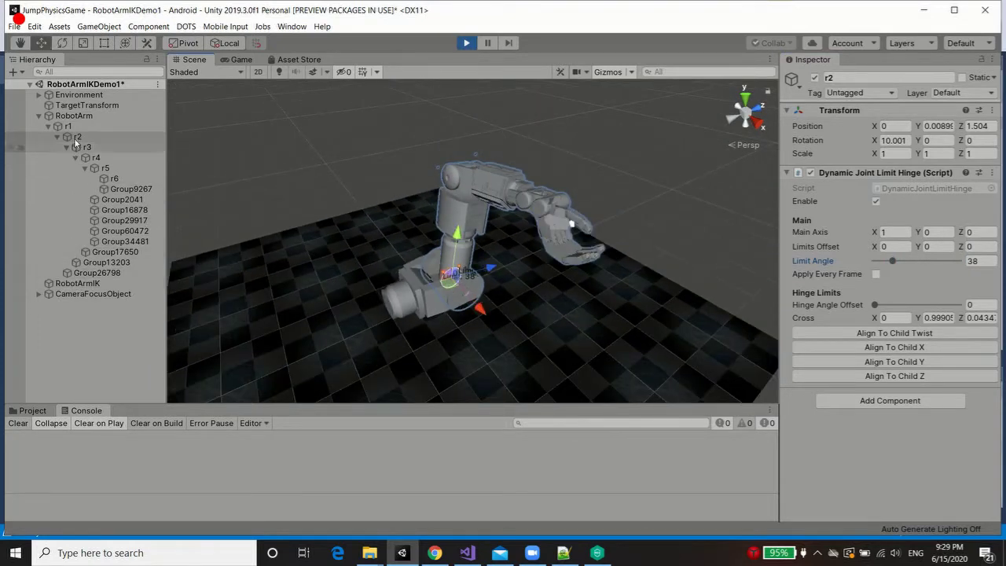
Test the arm by moving TargetTransform through about X 2.139, Y 2, Z -0.237 to about X 1.68, Y 2, Z 0.19.
left_click(87, 106)
left_click_drag(622, 251, 381, 126)
left_click_drag(553, 147, 421, 283)
left_click(77, 284)
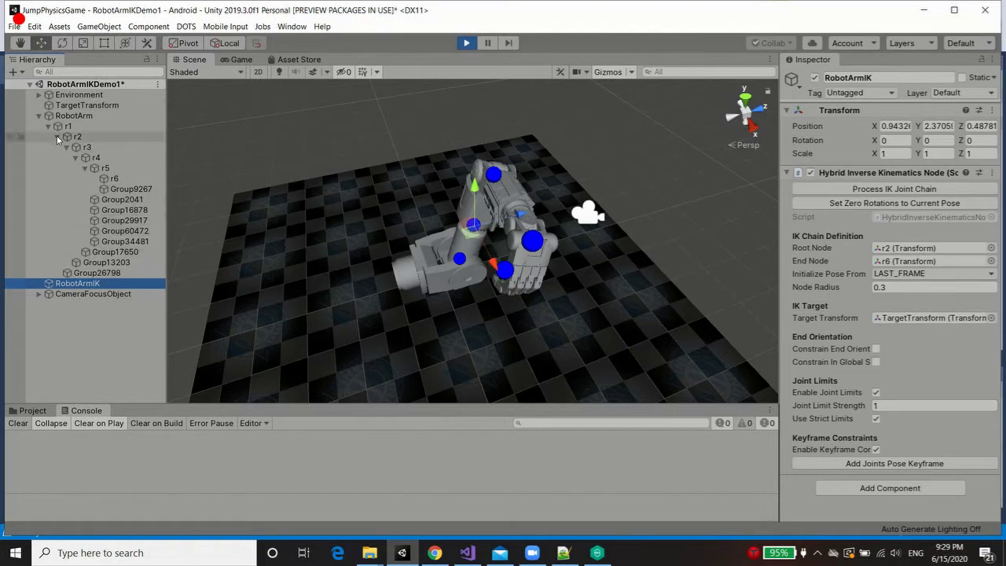
left_click(88, 106)
left_click_drag(414, 278, 449, 168)
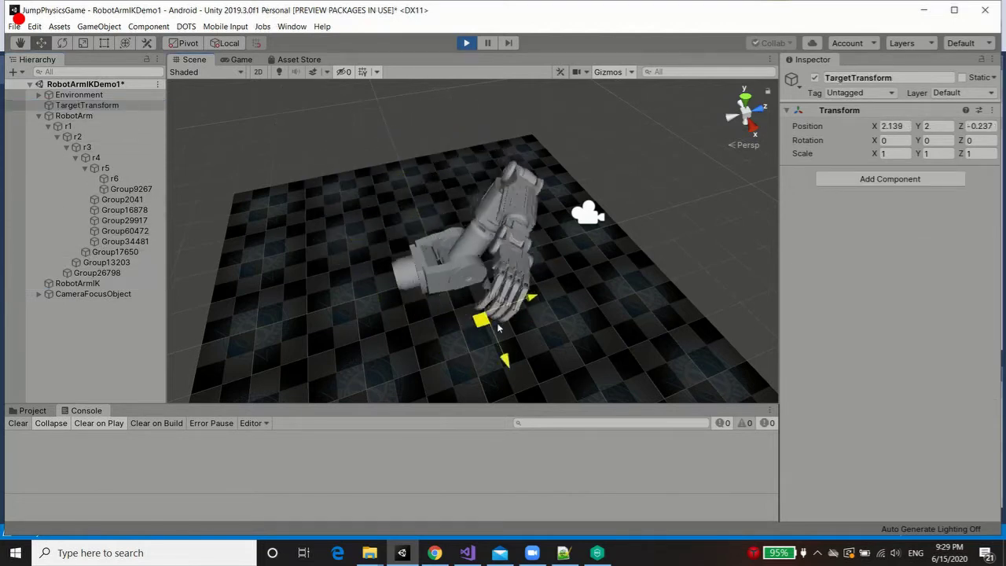
left_click_drag(508, 327, 469, 279)
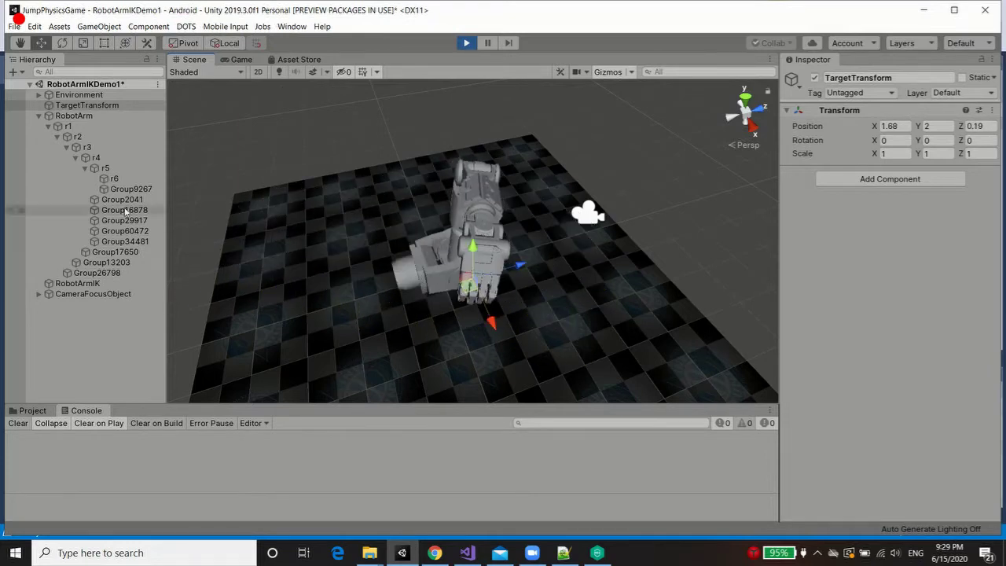
Reduce the hinge limit angle of r2 to about 14.
left_click(96, 157)
left_click(96, 137)
left_click_drag(285, 218, 370, 209, "alt")
scroll(346, 208, "up", 5)
scroll(370, 208, "up", 3)
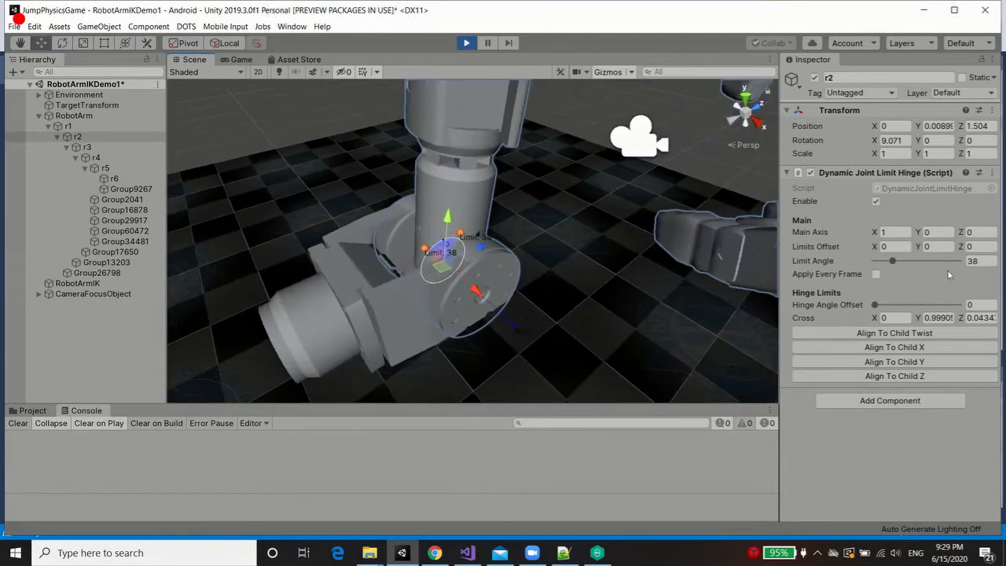
left_click_drag(883, 263, 871, 265)
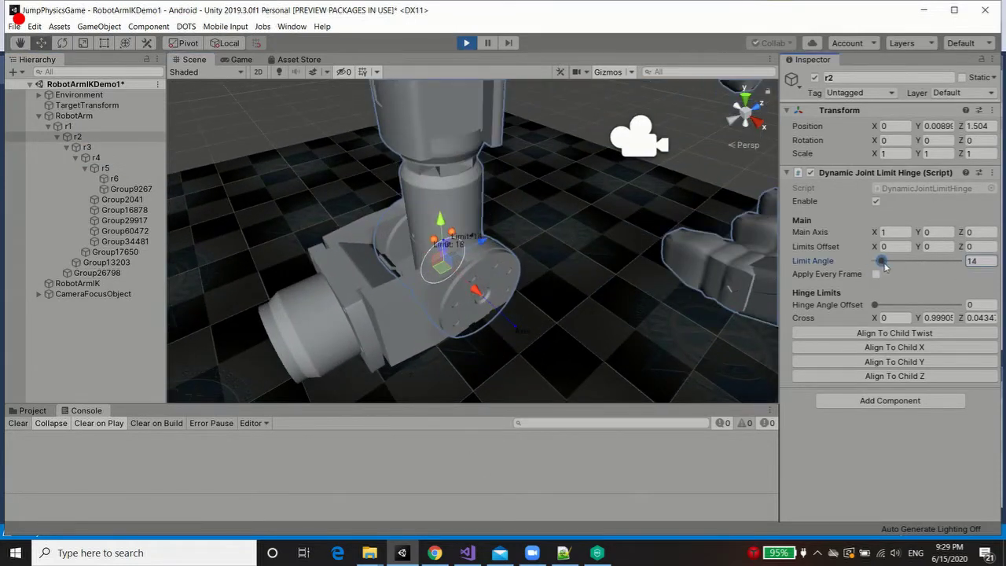
Test the arm's reach by moving TargetTransform through about X 1.723, Y 2, Z 0.595 to about X 2.78, Y 2.367, Z 0.595.
double_click(79, 283)
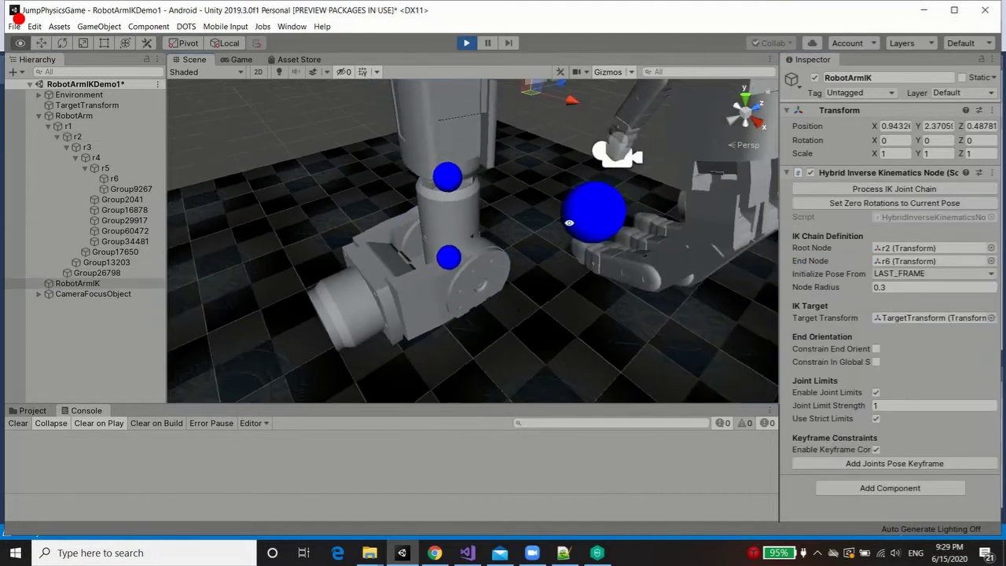
double_click(87, 105)
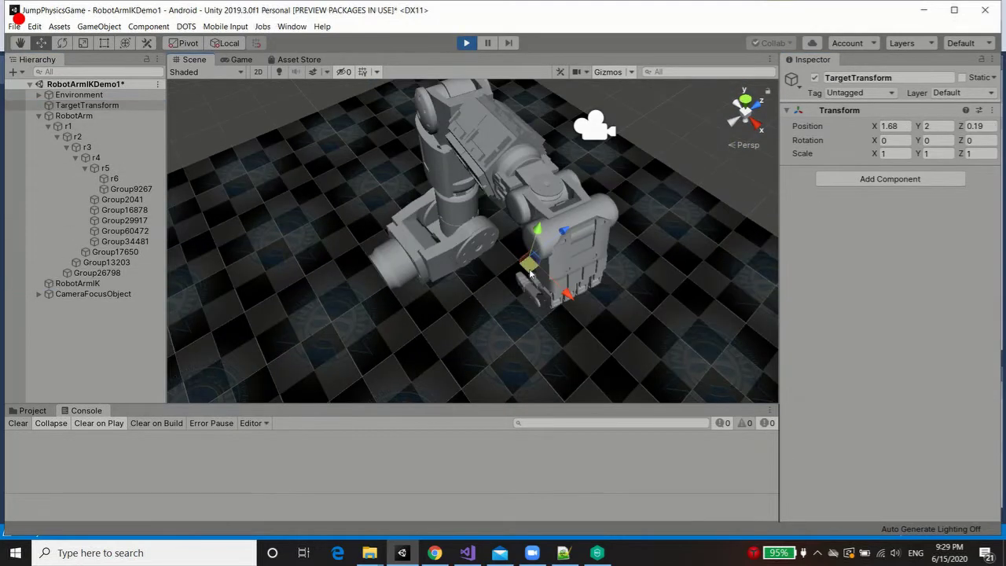
left_click_drag(392, 108, 563, 242)
left_click_drag(527, 288, 673, 183, "alt")
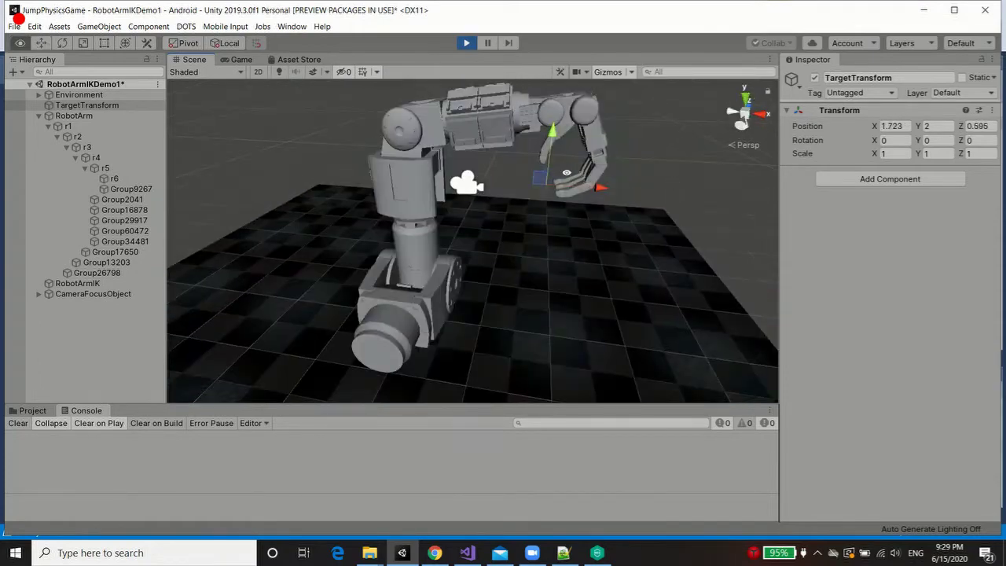
middle_click_drag(546, 178, 536, 224)
left_click_drag(533, 199, 634, 229)
Enable Constrain End Orientation on RobotArmIK and pose TargetTransform at about X 2.633, Y 2.6, Z 0.595 with a Z rotation of about 39.328.
double_click(79, 283)
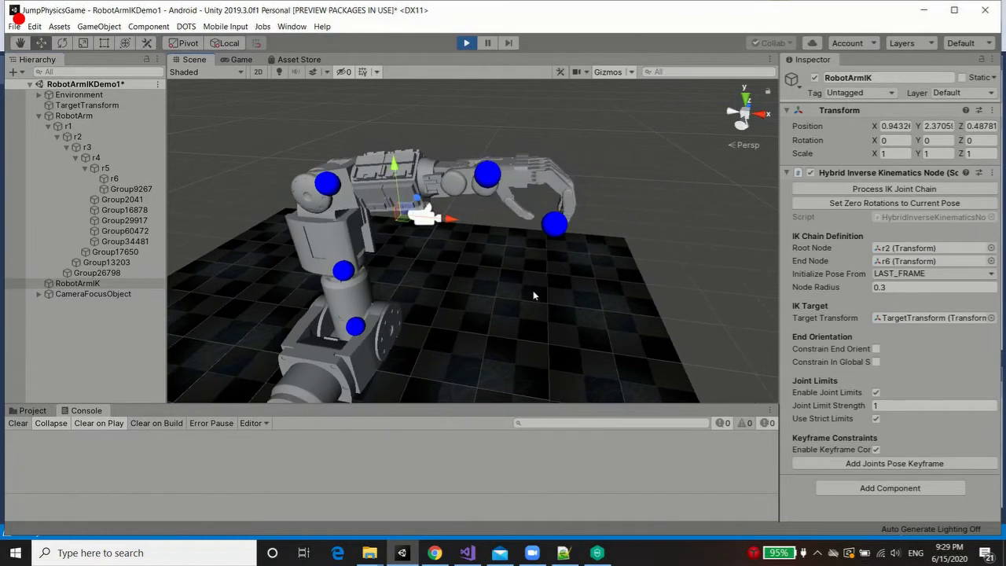
left_click(876, 350)
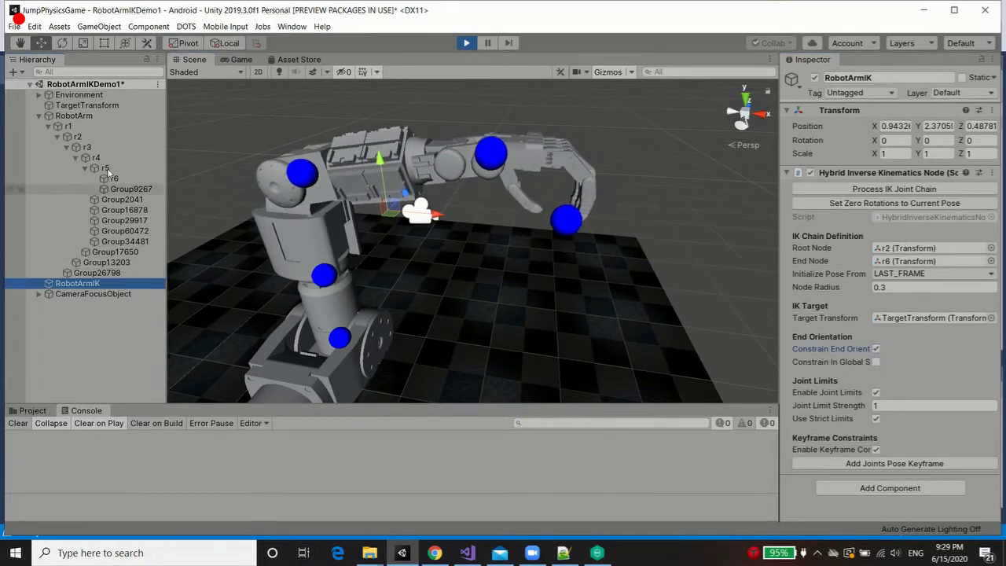
left_click(116, 107)
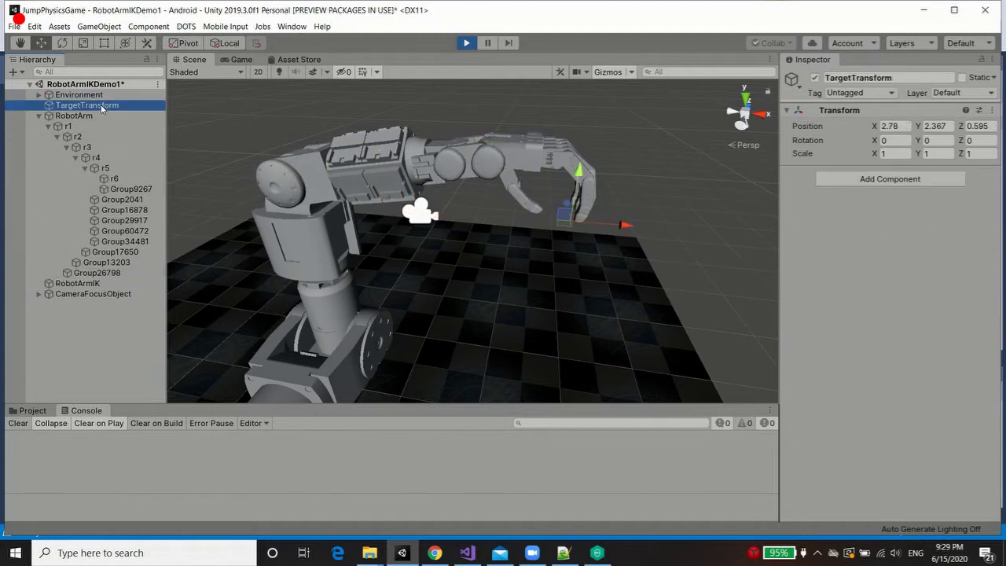
mouse_move(550, 182)
left_mouse_down()
mouse_move(611, 160)
mouse_move(580, 162)
mouse_move(597, 164)
mouse_move(564, 218)
mouse_move(502, 189)
mouse_move(438, 192)
mouse_move(391, 179)
mouse_move(418, 213)
mouse_move(578, 238)
mouse_move(516, 265)
mouse_move(561, 168)
mouse_move(542, 168)
left_mouse_up()
key("w")
Enable Constrain In Global Space for the end orientation of RobotArmIK.
left_click(89, 284)
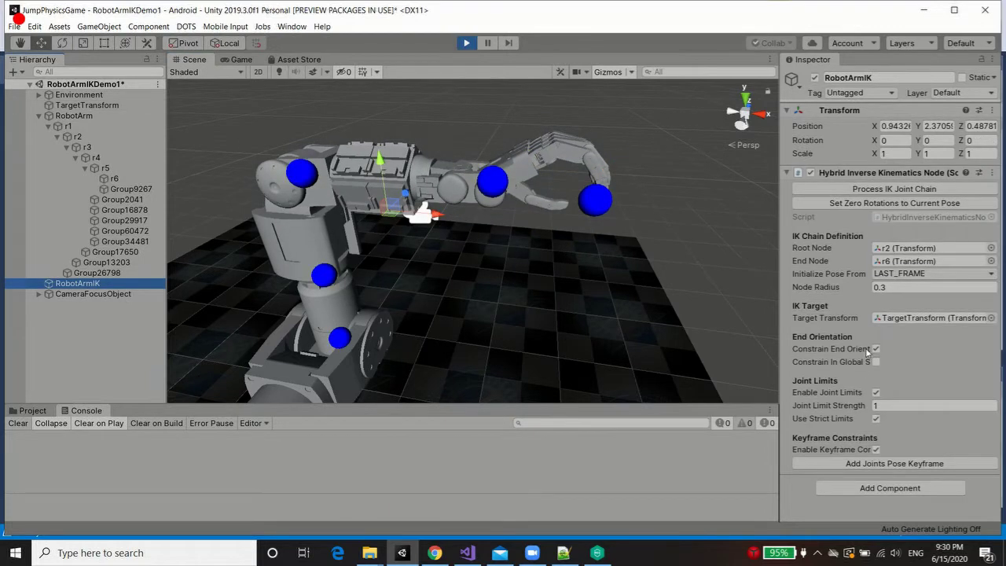
left_click(876, 362)
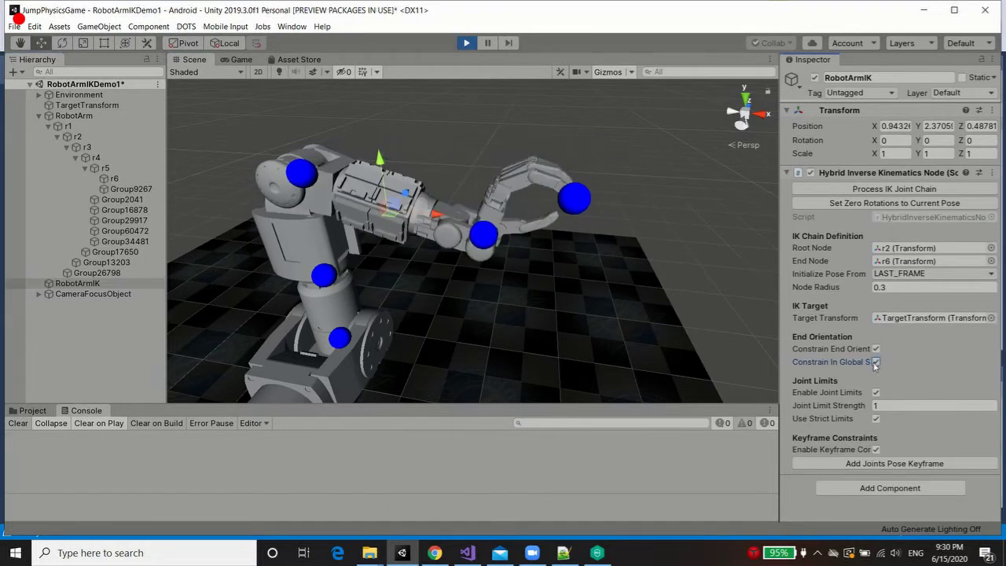
Test TargetTransform at about X 2.27, Y 2.514, Z 0.065, rotated about -53.42, -87.782, 21.068, and exit play mode.
left_click(86, 106)
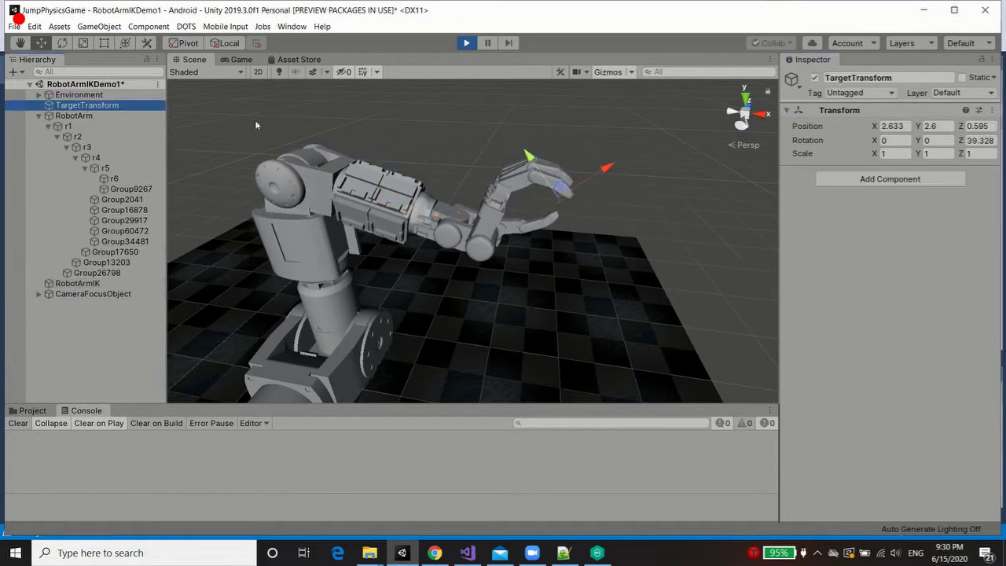
left_click_drag(571, 177, 493, 291)
key("w")
key("e")
left_click_drag(440, 336, 531, 242)
scroll(506, 200, "down", 6)
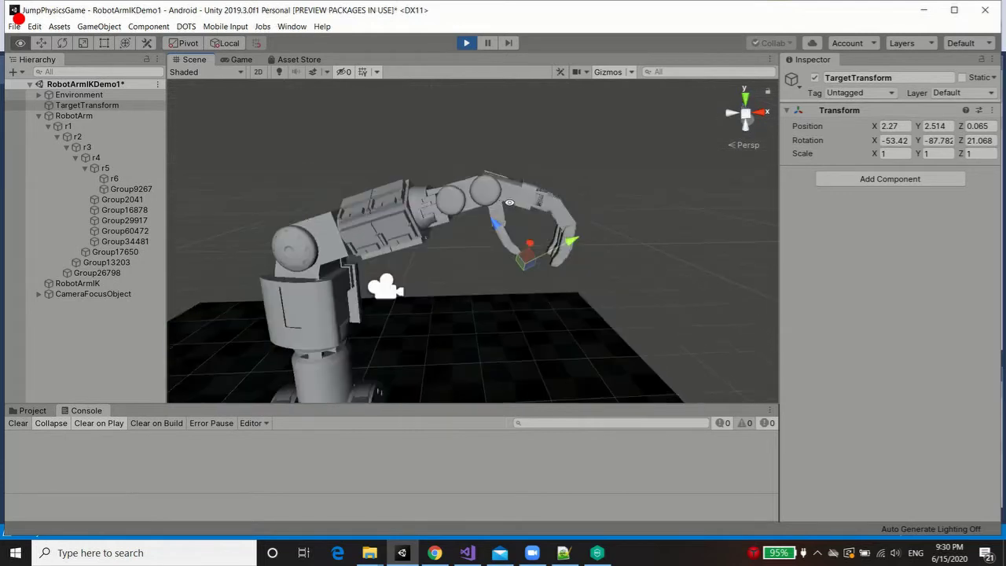
left_click_drag(523, 210, 583, 197)
left_click(466, 43)
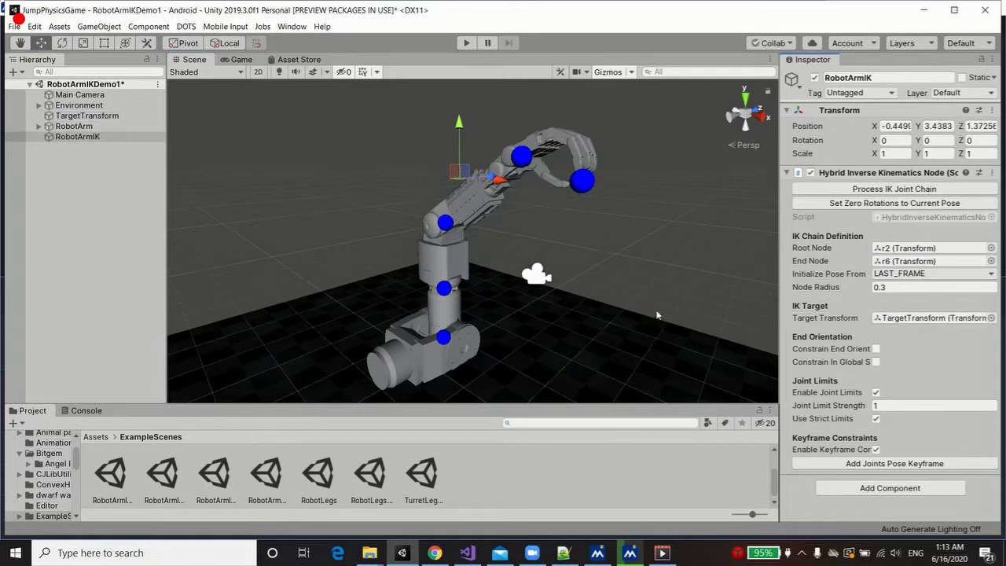
Create an empty game object at the root of the scene and name it ElbowTarget.
middle_click_drag(621, 283, 577, 252)
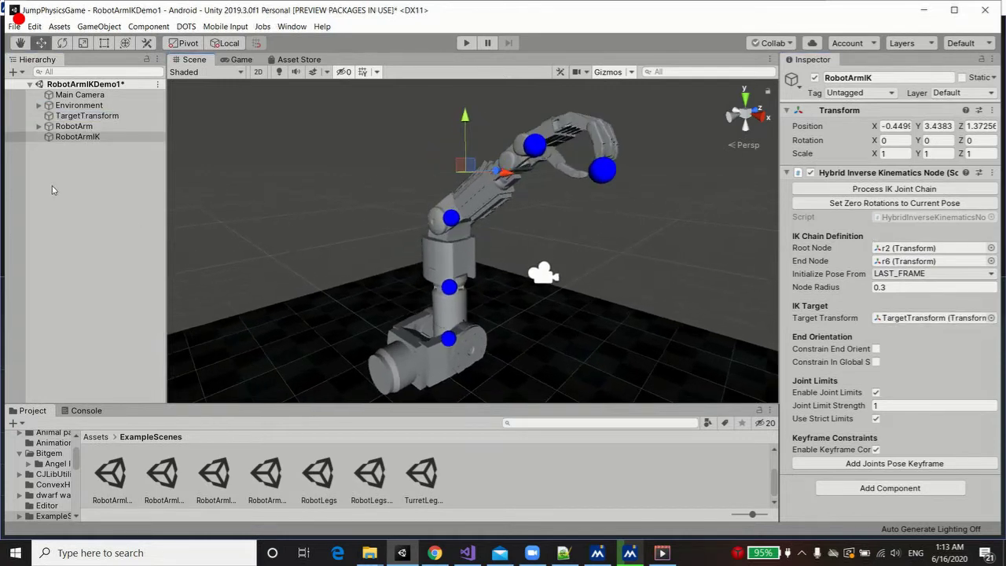
right_click(77, 161)
left_click(132, 264)
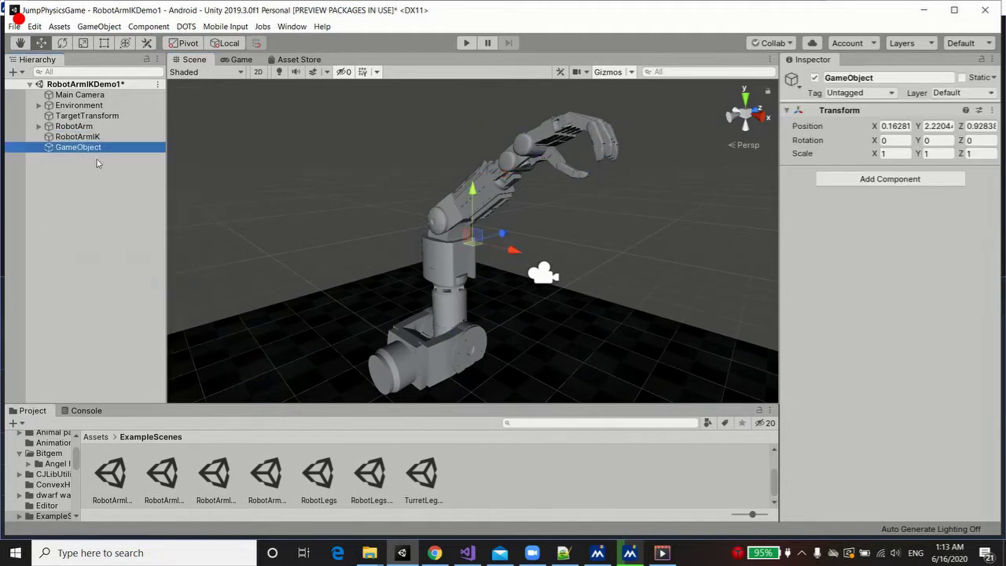
left_click(79, 149)
type("E")
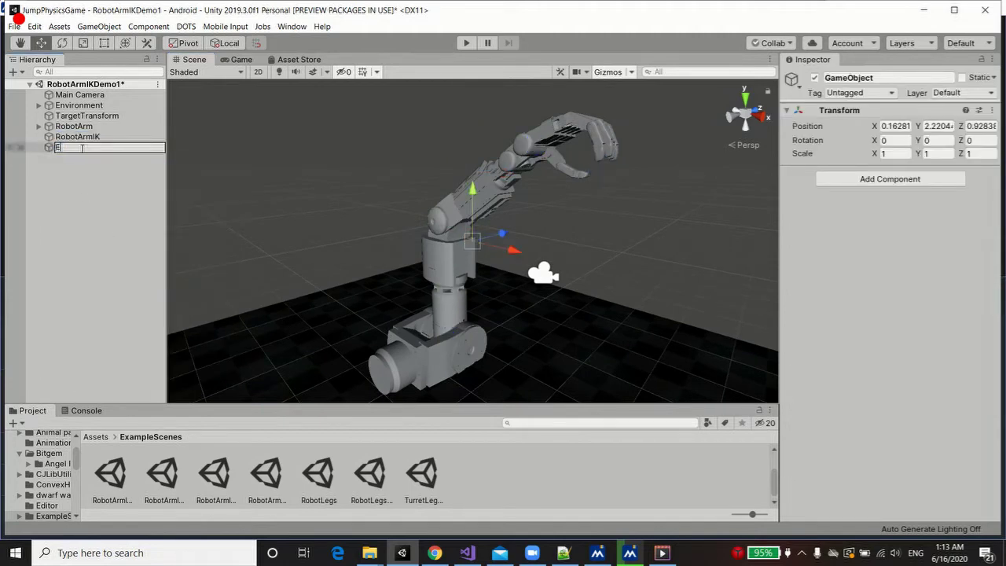
type("lbowTarget")
key("Return")
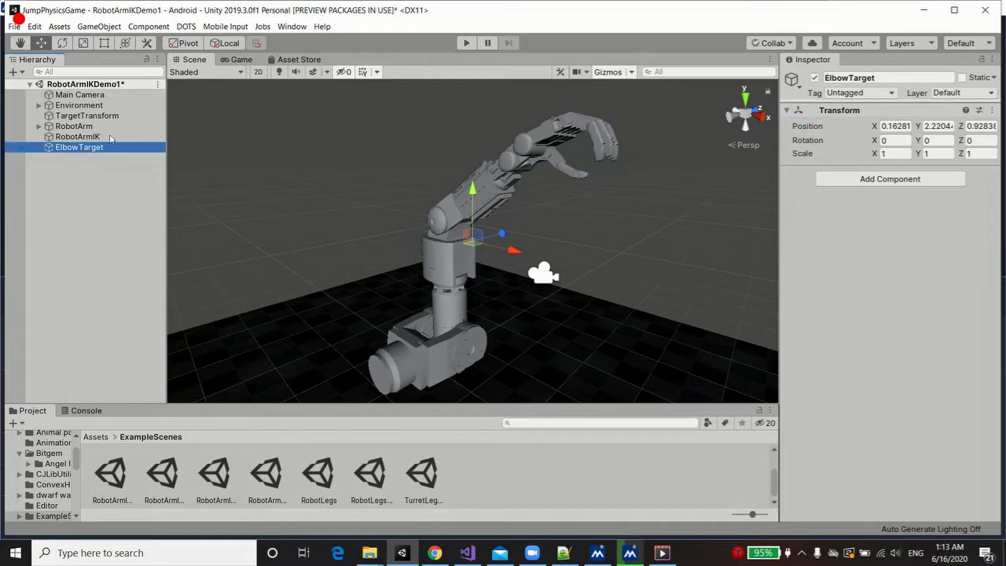
Position ElbowTarget near the arm's elbow joint at about X -0.02, Y 2.22, Z 0.34.
left_click_drag(440, 150, 465, 228, "alt")
mouse_move(526, 267)
left_mouse_down()
mouse_move(503, 256)
mouse_move(515, 264)
left_mouse_up()
mouse_move(501, 220)
left_mouse_down()
mouse_move(477, 245)
mouse_move(490, 235)
left_mouse_up()
left_click_drag(580, 311, 619, 323, "alt")
mouse_move(619, 322)
right_mouse_down("alt")
mouse_move(644, 380)
mouse_move(588, 341)
mouse_move(601, 324)
right_mouse_up("alt")
left_click_drag(602, 324, 587, 305, "alt")
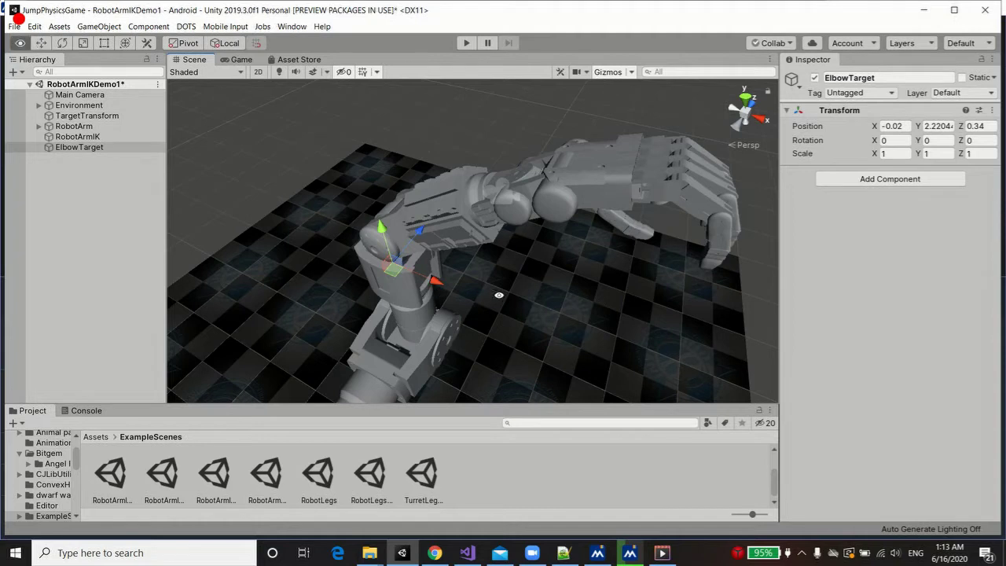
left_click_drag(498, 291, 496, 226, "alt")
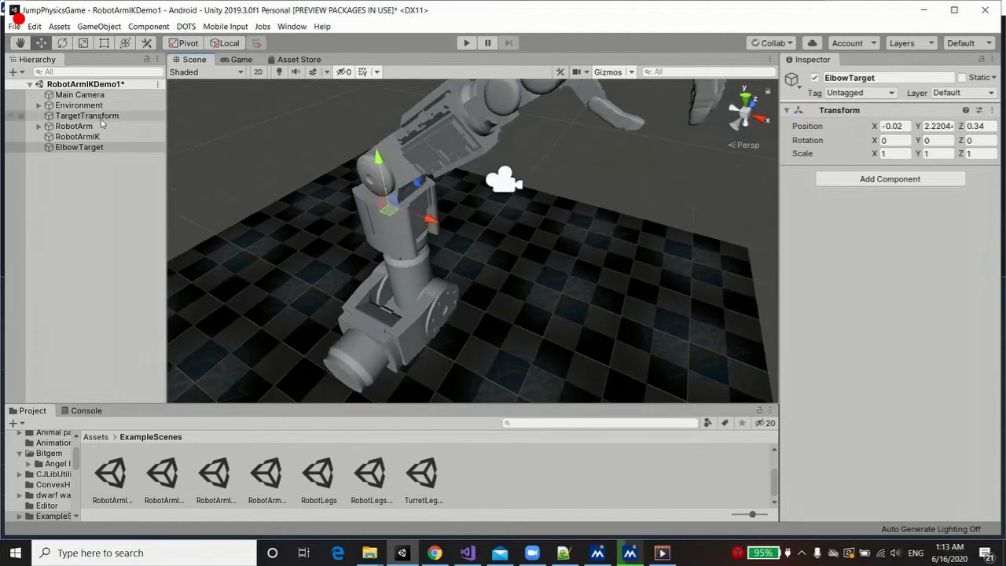
middle_click_drag(532, 230, 540, 256)
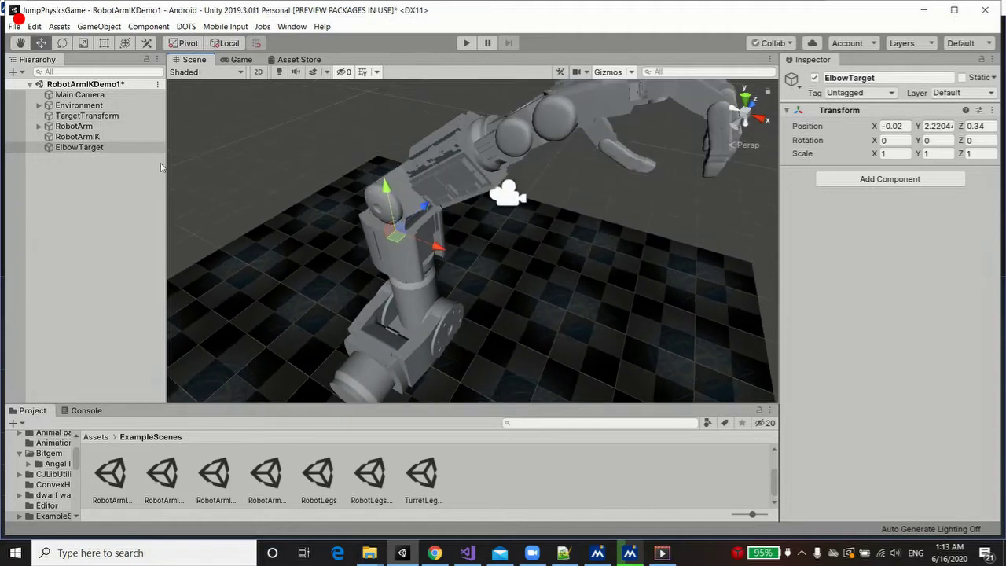
Set the elbow node (IK Node 2) of RobotArmIK to Manual Constraint with ElbowTarget as its target transform.
left_click(98, 139)
left_click_drag(487, 298, 612, 371, "alt")
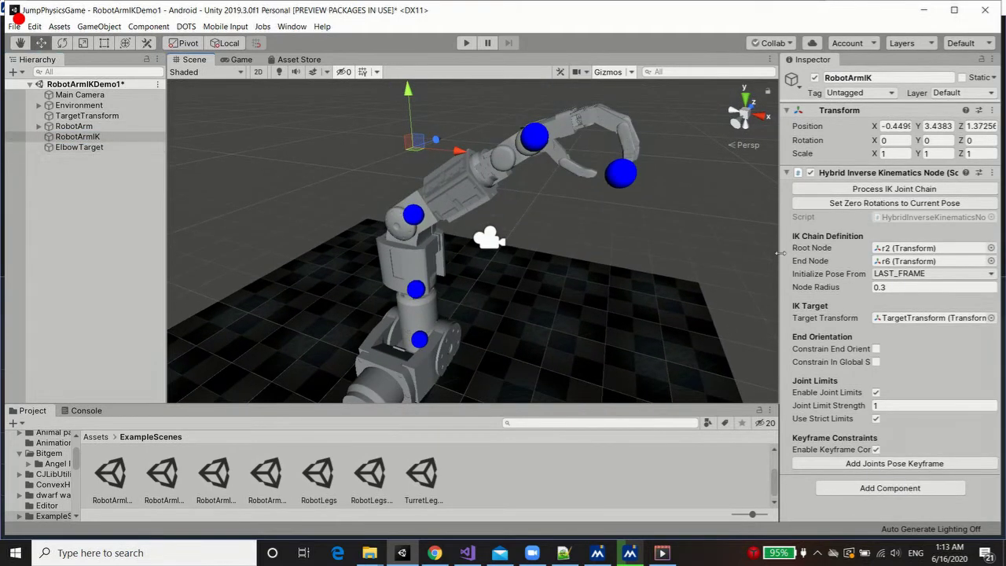
left_click_drag(549, 294, 451, 246, "alt")
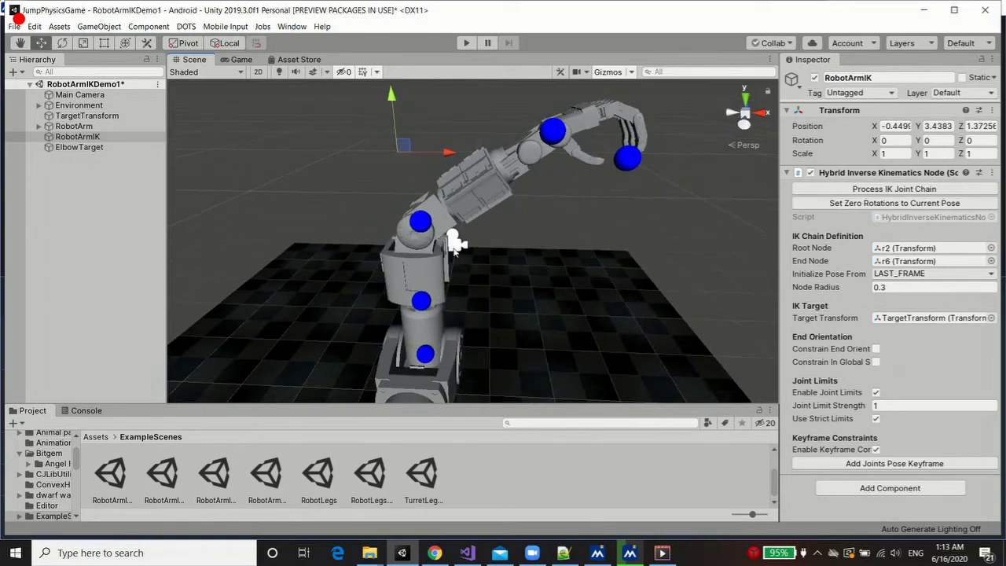
left_click_drag(450, 295, 539, 295, "alt")
left_click(422, 204)
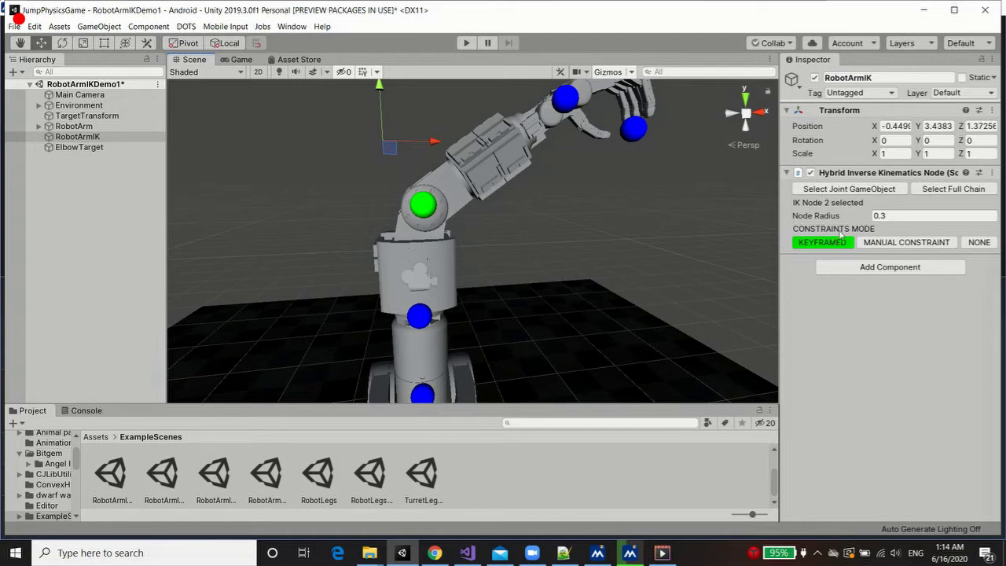
left_click(911, 243)
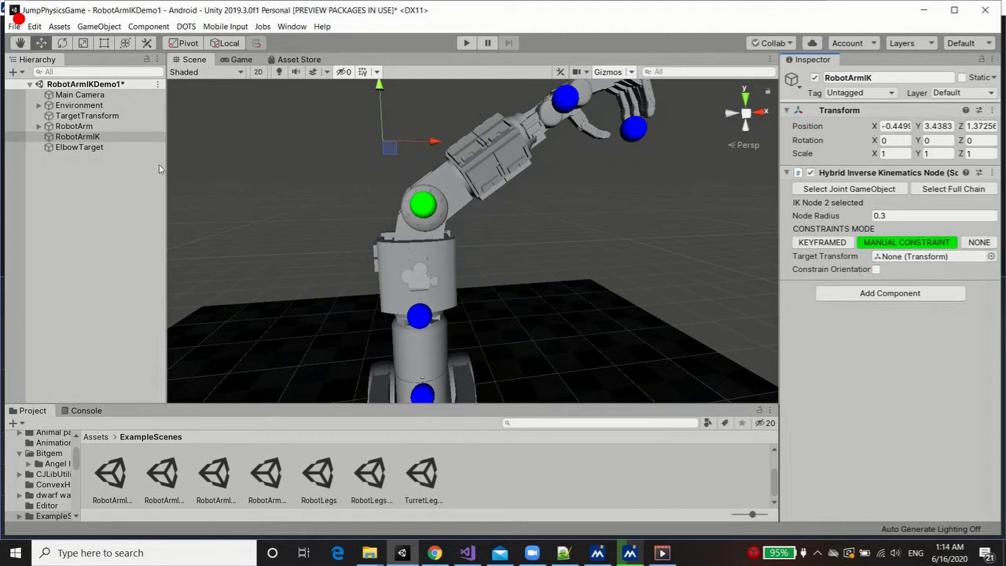
left_click_drag(79, 147, 917, 263)
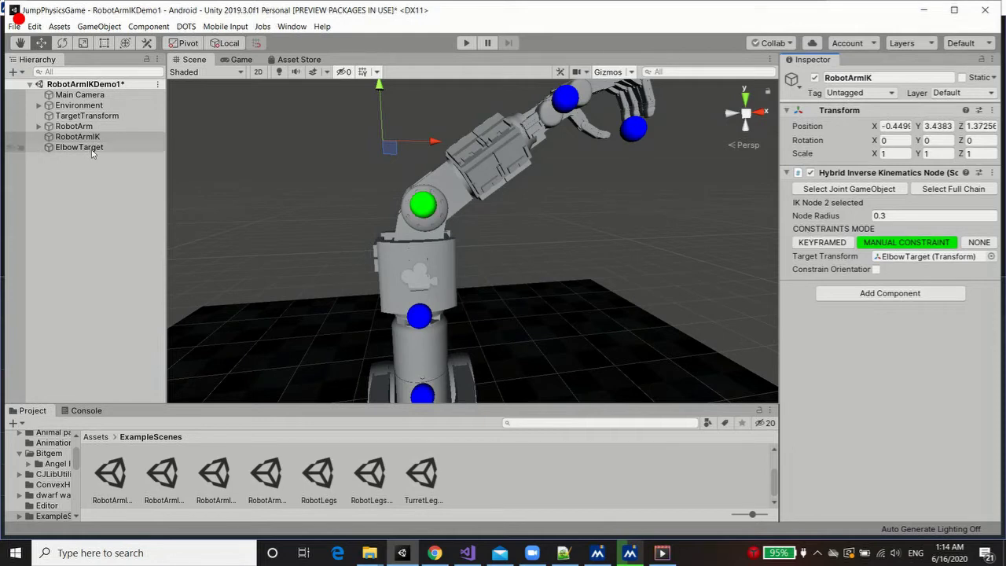
left_click(901, 260)
Select ElbowTarget and examine its placement relative to the arm's elbow.
left_click(88, 150)
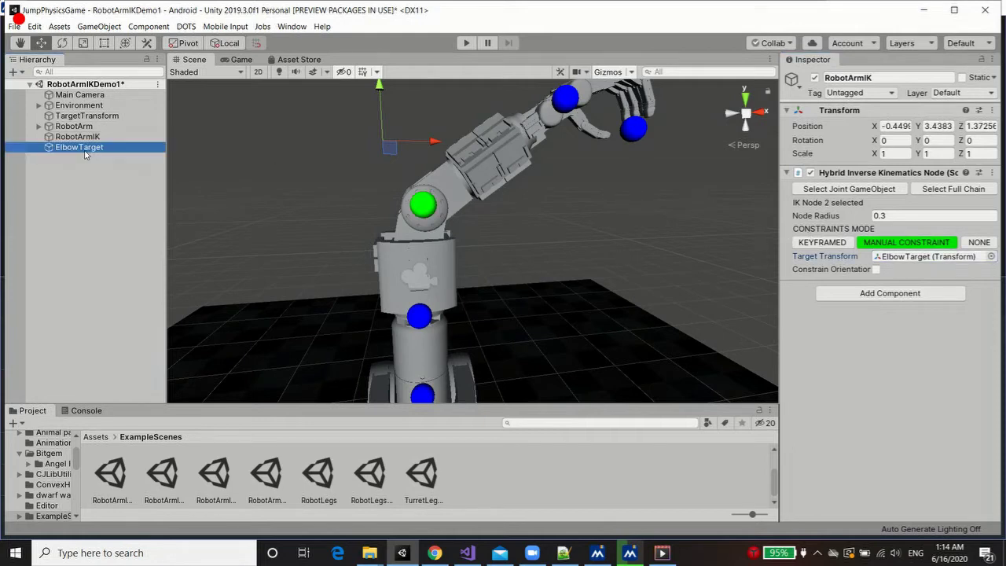
left_click_drag(523, 243, 549, 254, "alt")
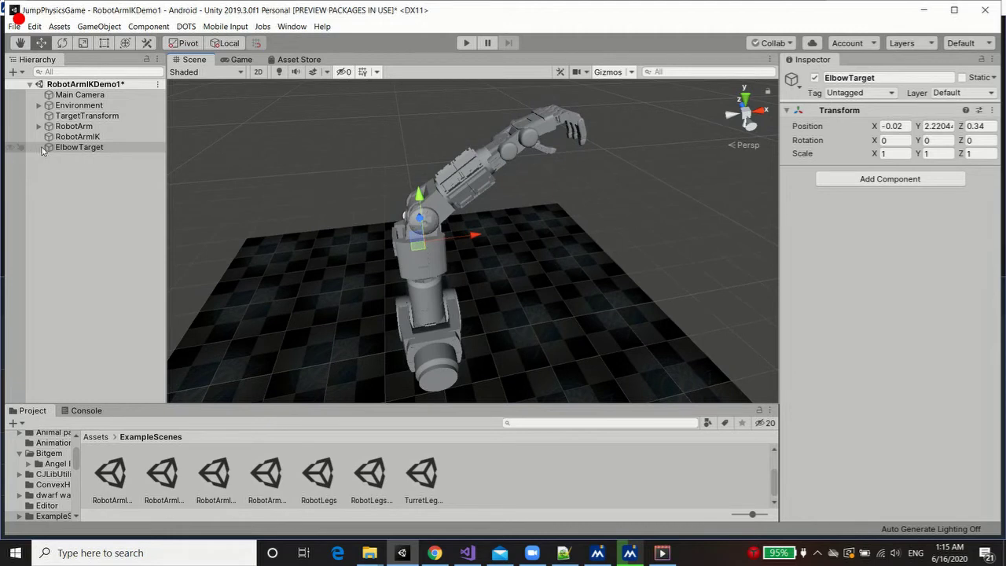
scroll(197, 194, "up", 2)
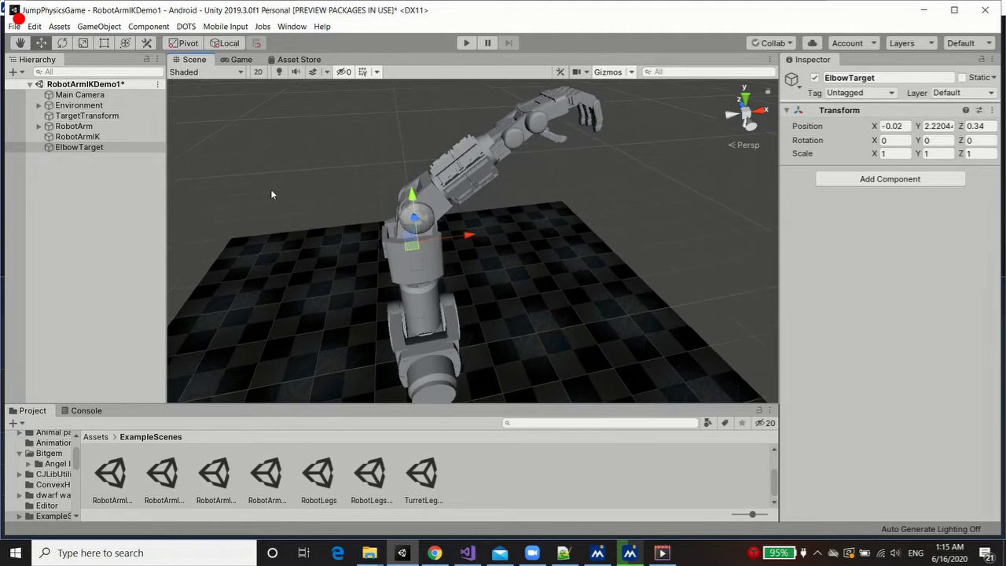
Enter play mode and move TargetTransform to about X 2.4, Y 3.38, Z -0.21.
left_click(79, 137)
left_click(88, 116)
scroll(620, 254, "down", 2)
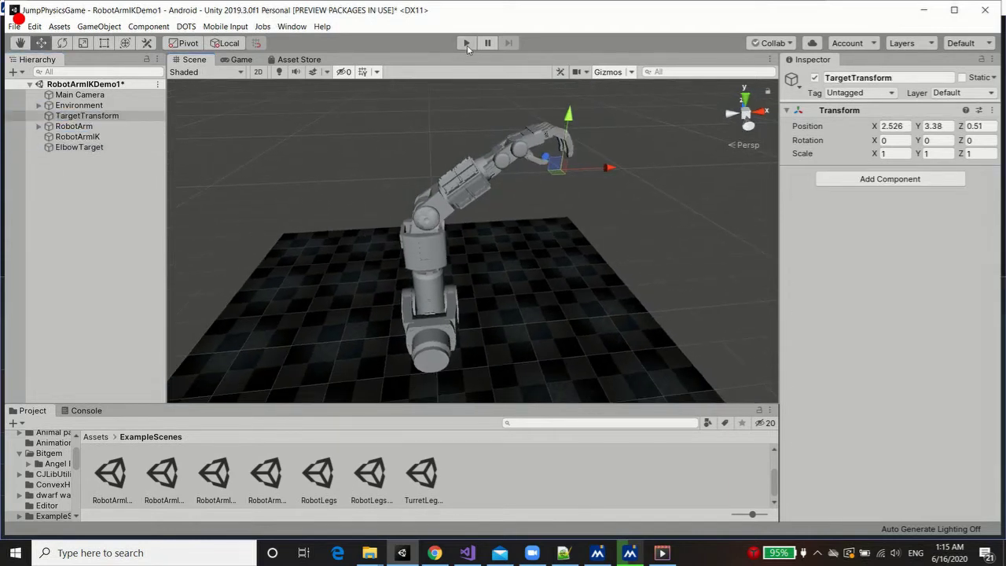
left_click(467, 44)
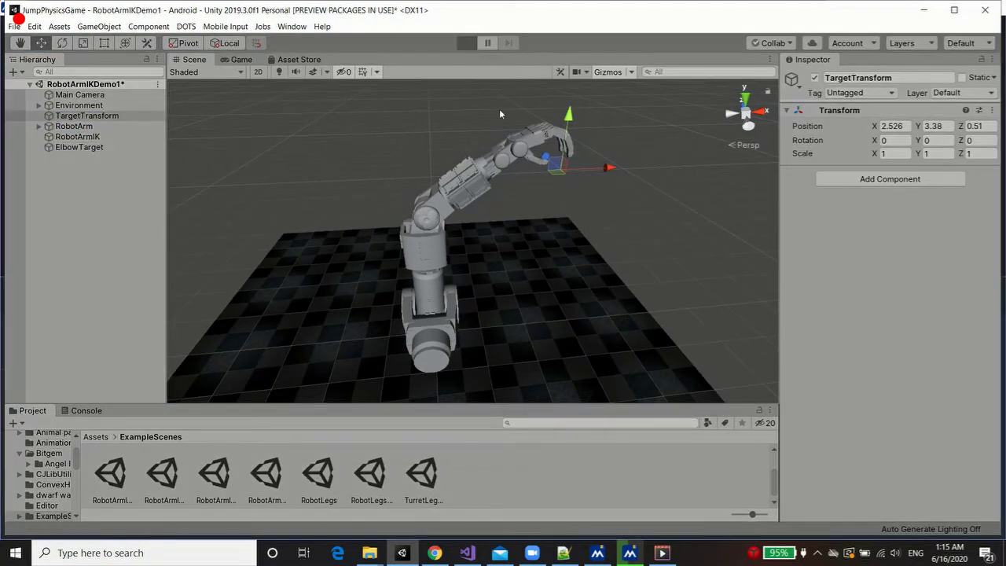
left_click_drag(575, 189, 721, 327, "alt")
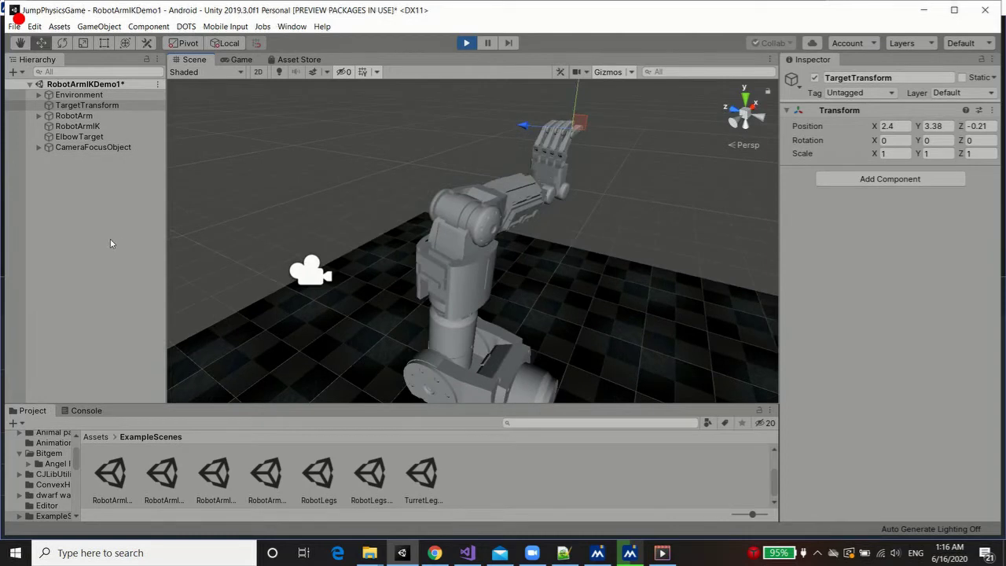
Shift ElbowTarget in the running scene to test how the arm's elbow follows it.
left_click(79, 136)
left_click_drag(574, 278, 403, 238, "alt")
left_click_drag(444, 322, 458, 272, "alt")
left_click_drag(399, 264, 369, 236)
Enable Constrain End Orientation on RobotArmIK and rotate TargetTransform to about 7 degrees around Z.
left_click(96, 126)
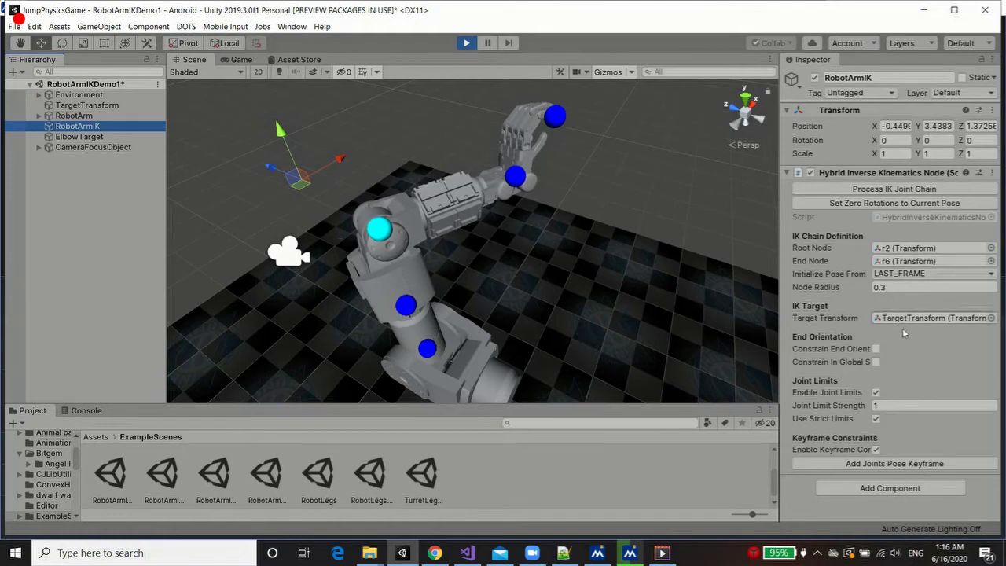
left_click(876, 349)
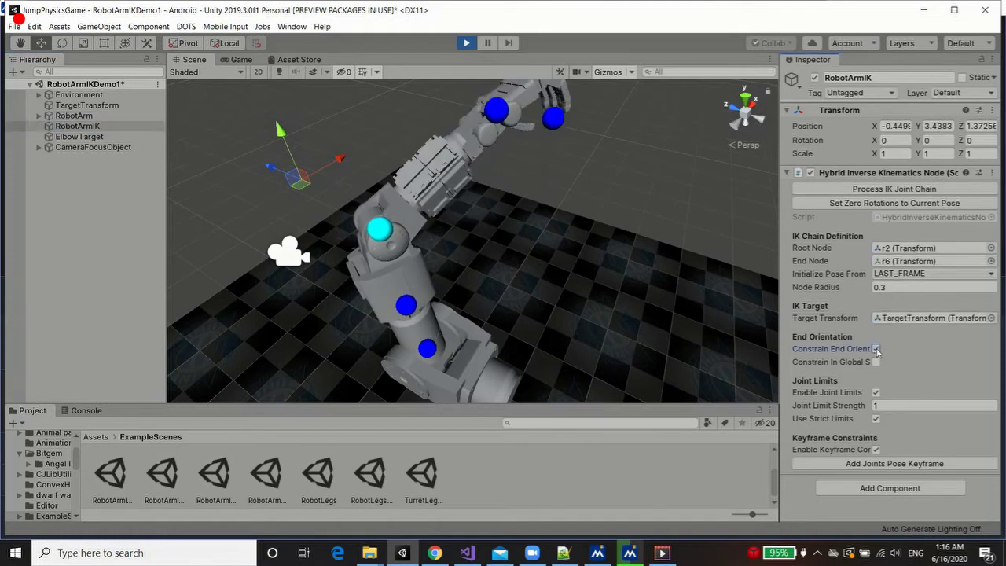
left_click(93, 106)
left_click_drag(648, 250, 535, 215, "alt")
right_click_drag(534, 216, 521, 211, "alt")
key("e")
left_click_drag(507, 169, 473, 131)
left_click_drag(294, 131, 327, 199, "alt")
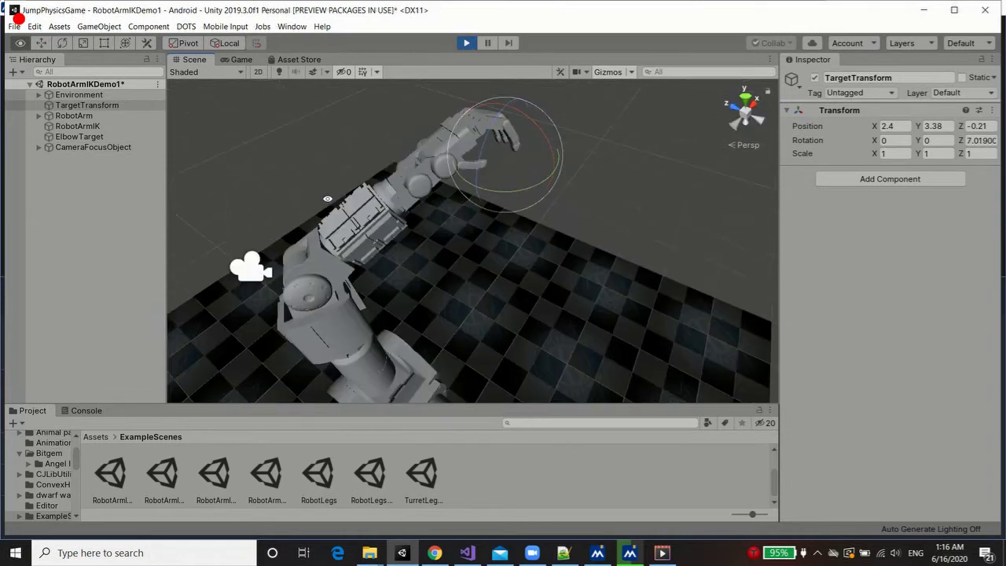
Move ElbowTarget along the Z axis to about -0.107.
left_click(99, 137)
left_click_drag(408, 314, 440, 288, "alt")
key("w")
left_click_drag(340, 287, 418, 283)
Move TargetTransform sideways and then adjust its height to test the hand's reach with the elbow constrained.
left_click(111, 106)
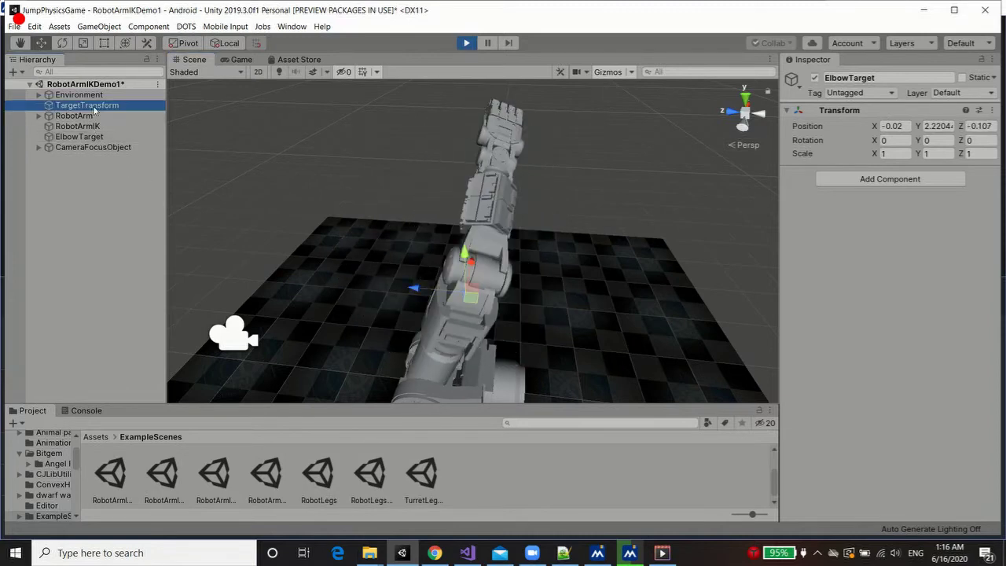
left_click_drag(688, 178, 569, 271, "alt")
left_click_drag(520, 161, 272, 240)
left_click_drag(478, 317, 548, 228, "alt")
mouse_move(354, 245)
left_mouse_down()
mouse_move(359, 264)
mouse_move(539, 337)
mouse_move(354, 345)
mouse_move(342, 163)
mouse_move(348, 252)
mouse_move(202, 288)
mouse_move(342, 274)
mouse_move(367, 144)
mouse_move(349, 297)
mouse_move(365, 256)
left_mouse_up()
left_click_drag(352, 183, 340, 217)
left_click_drag(460, 159, 451, 212, "alt")
Alternately reposition ElbowTarget along Z and TargetTransform to test the elbow and hand constraints together.
left_click(96, 137)
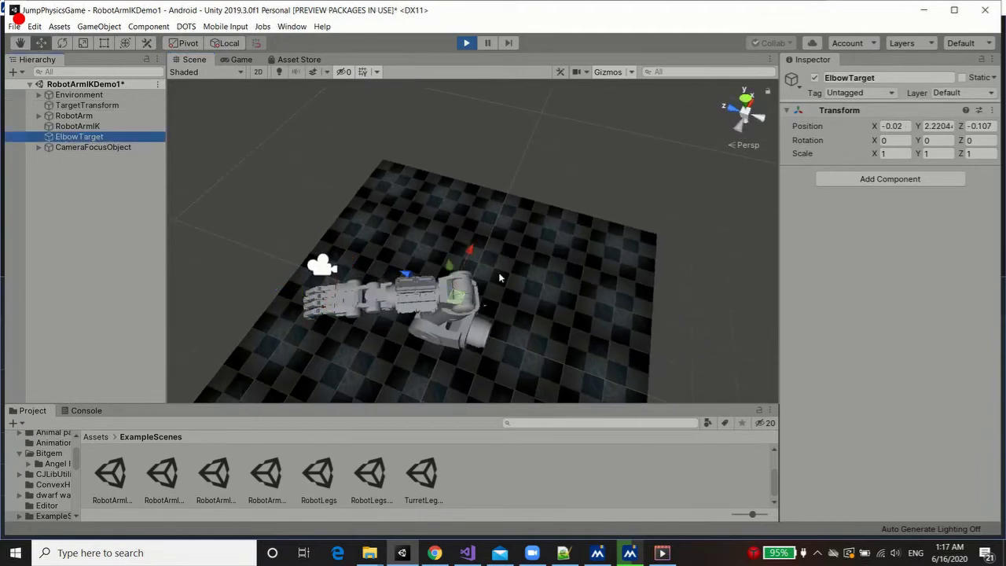
left_click_drag(409, 272, 406, 251)
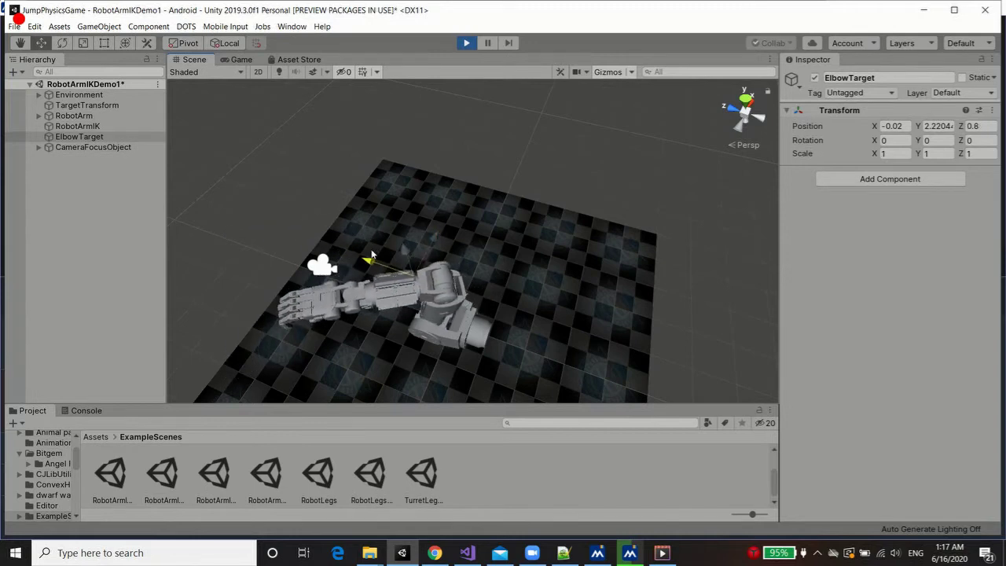
left_click(81, 107)
left_click_drag(324, 318, 473, 242)
left_click(105, 137)
left_click_drag(377, 267, 642, 265)
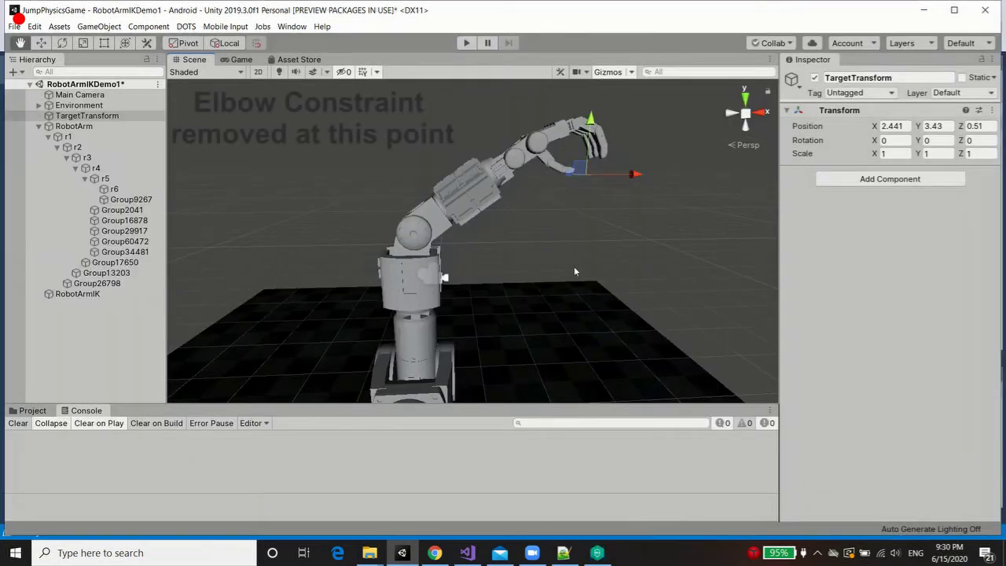
Collapse the RobotArm hierarchy and select RobotArmIK.
middle_click_drag(563, 239, 553, 260)
scroll(546, 247, "up", 3)
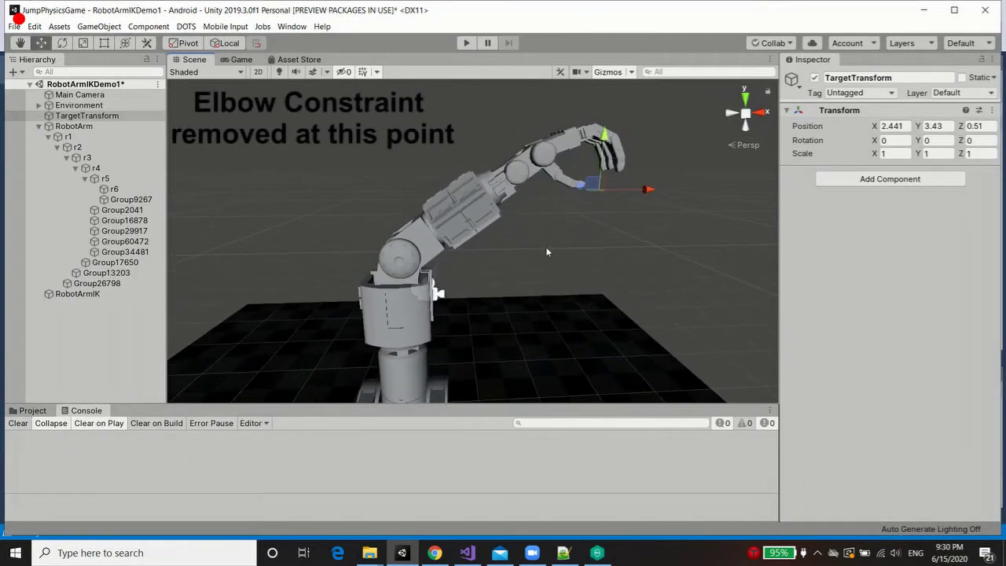
left_click_drag(547, 252, 561, 229, "alt")
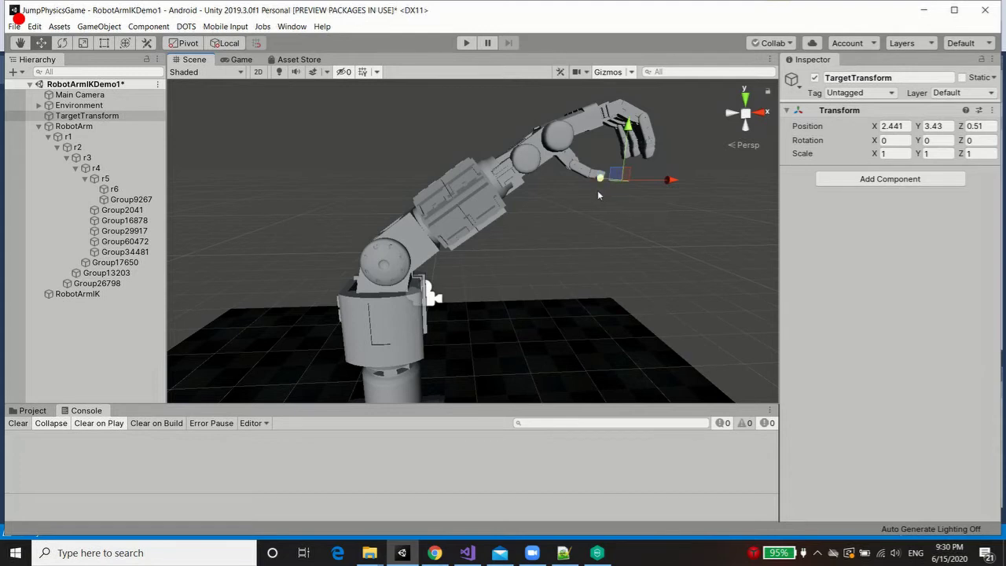
middle_click_drag(615, 175, 535, 260)
left_click(38, 127)
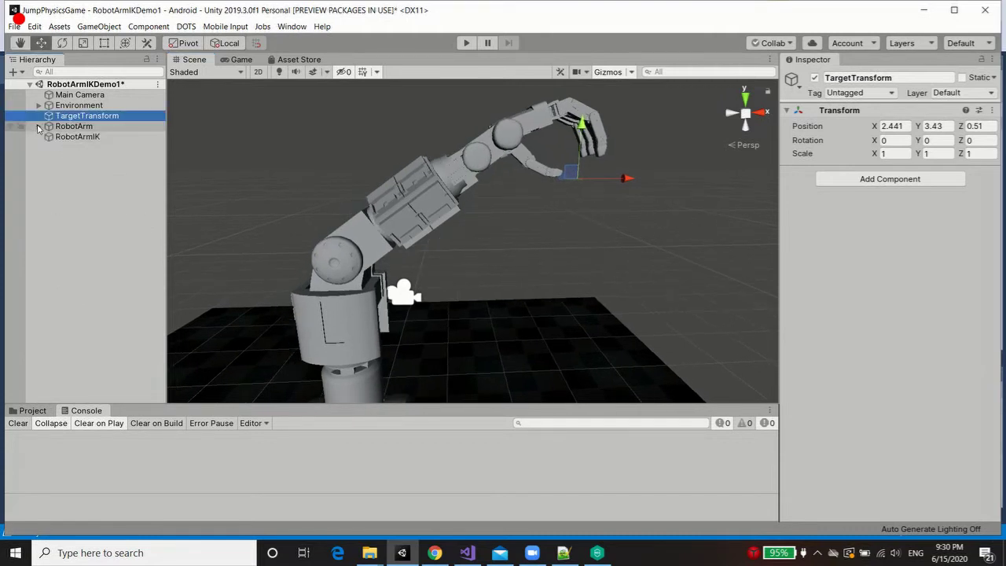
left_click(79, 138)
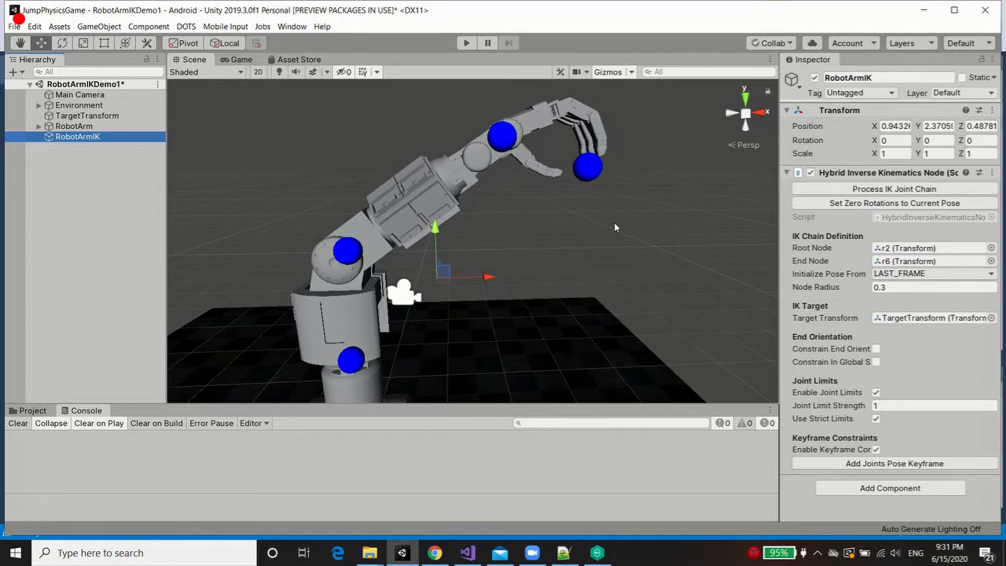
Record the arm's current raised pose as a joints pose keyframe on RobotArmIK.
scroll(569, 202, "down", 3)
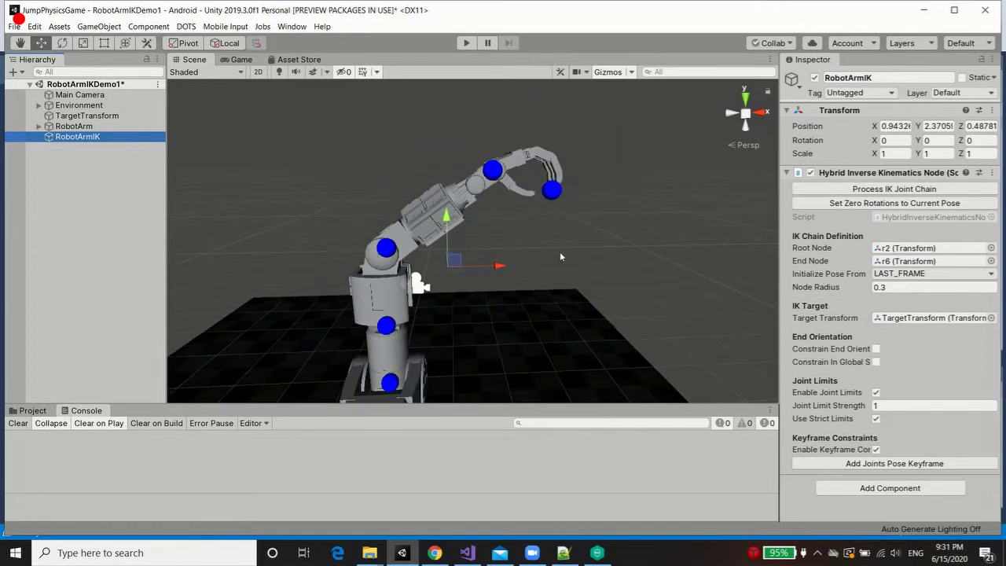
scroll(559, 253, "up", 2)
mouse_move(560, 252)
middle_mouse_down()
mouse_move(547, 264)
mouse_move(554, 254)
middle_mouse_up()
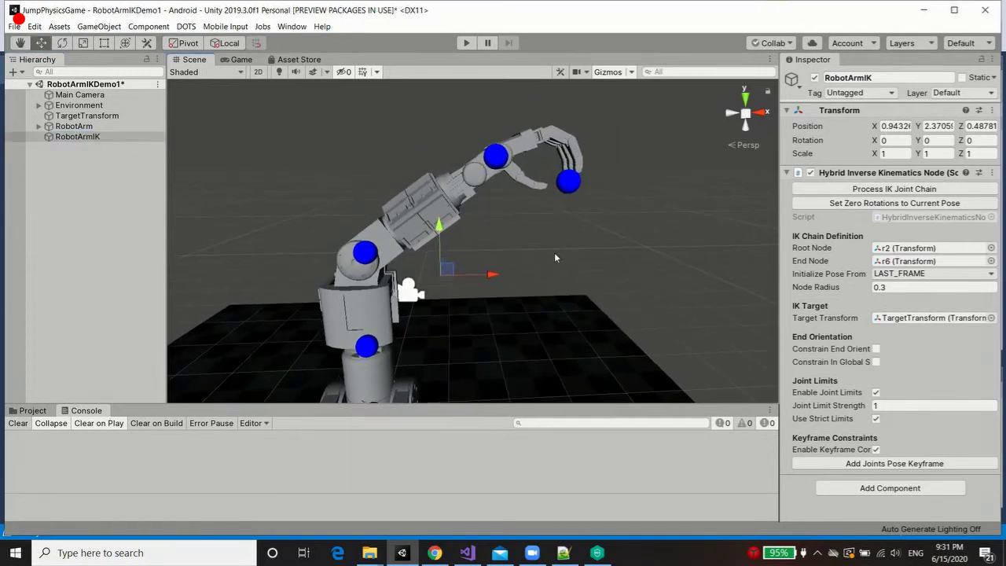
left_click(93, 128)
left_click(100, 137)
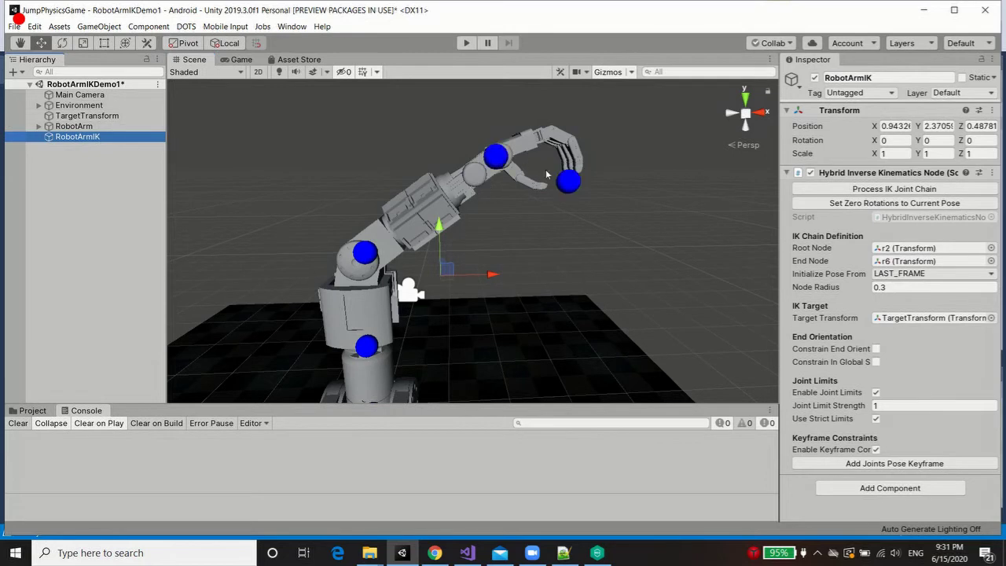
middle_click_drag(532, 264, 517, 223)
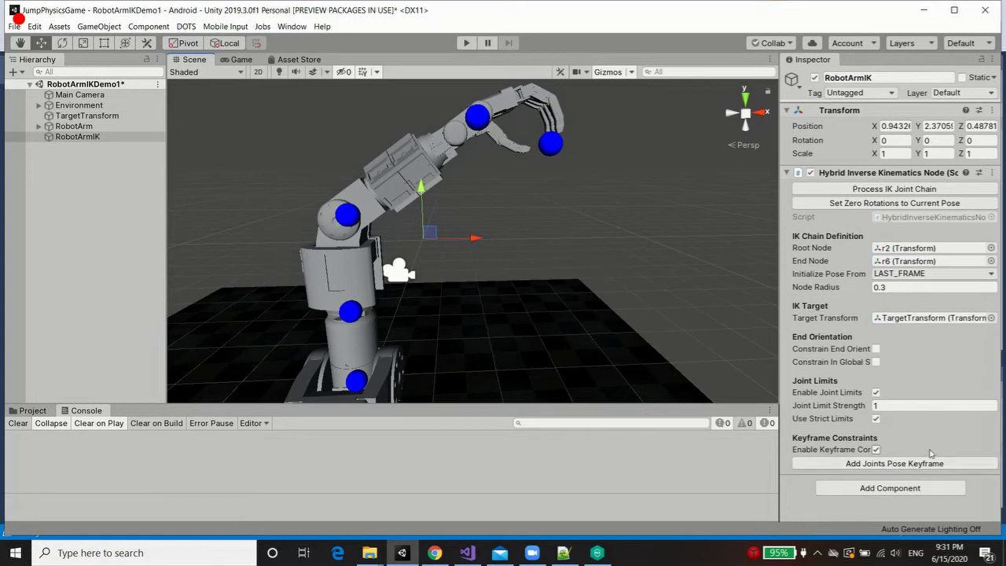
left_click(896, 464)
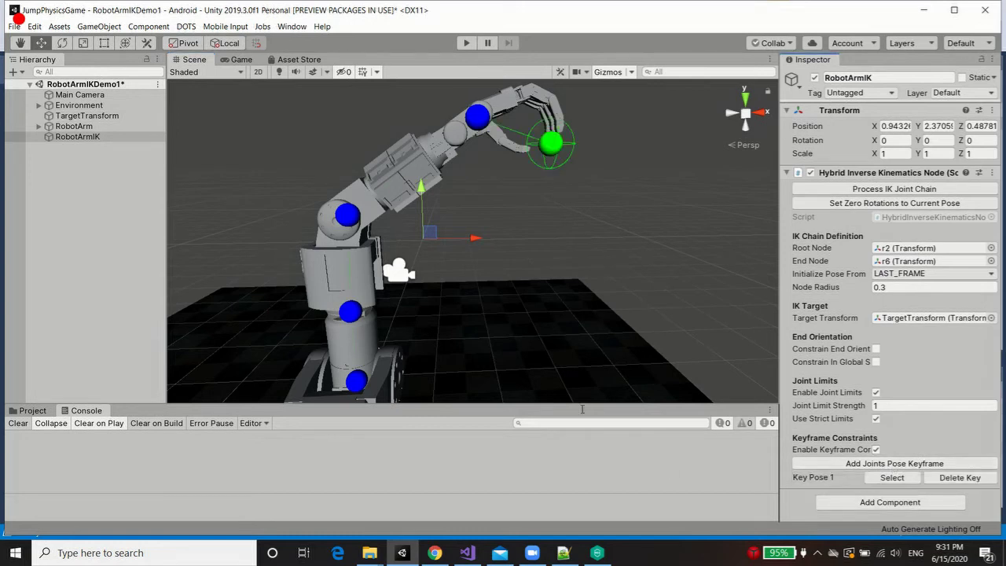
Examine the keyframe marker at the hand while selecting TargetTransform, RobotArmIK and RobotArm.
middle_click_drag(626, 173, 601, 212)
scroll(622, 246, "up", 3)
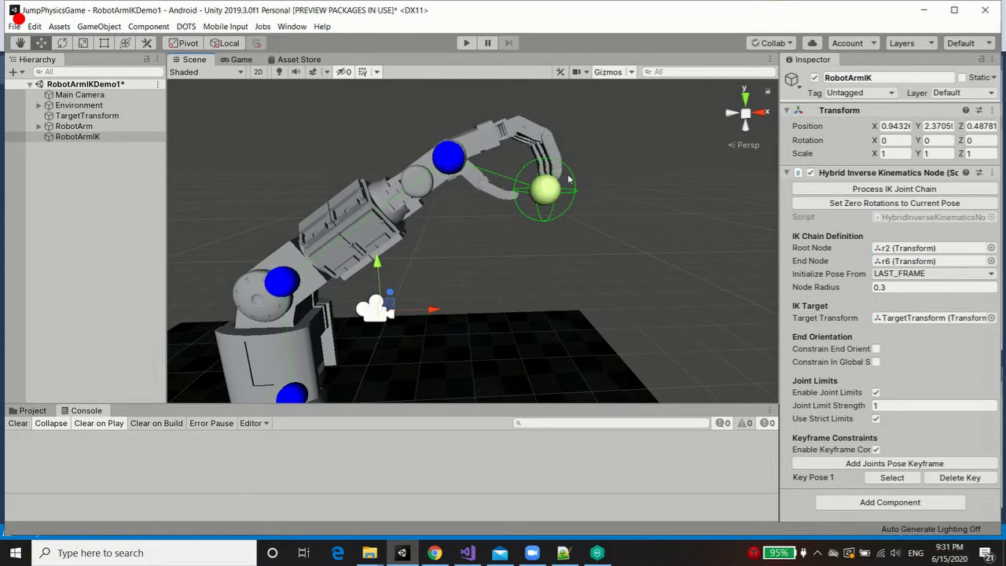
left_click(90, 116)
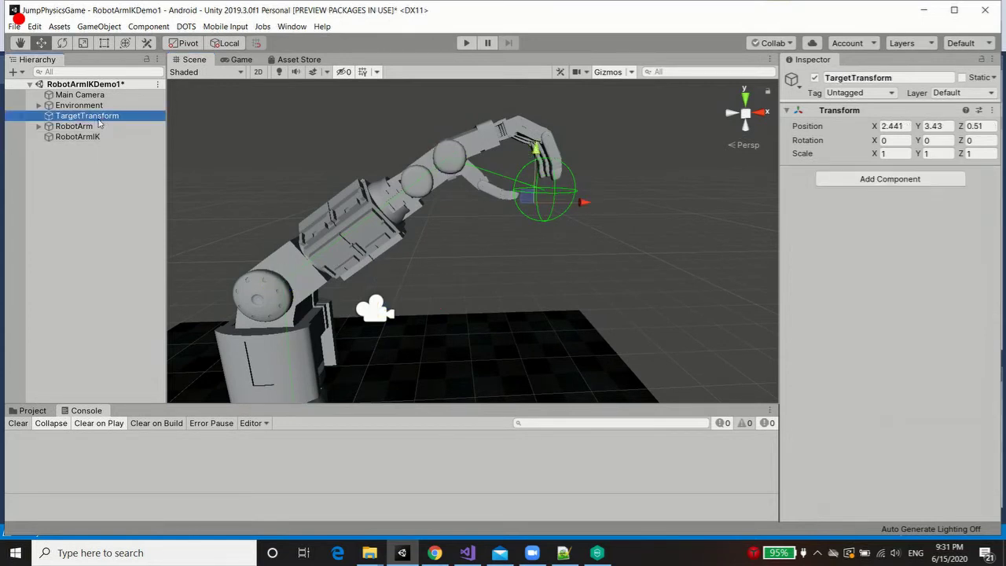
left_click(77, 125)
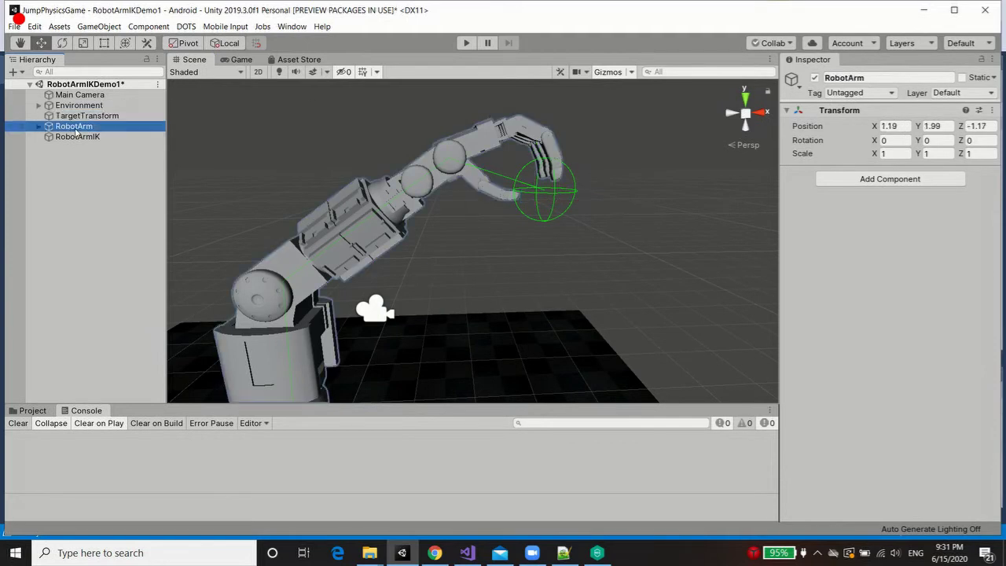
left_click(77, 137)
left_click(78, 127)
middle_click_drag(393, 236, 435, 140)
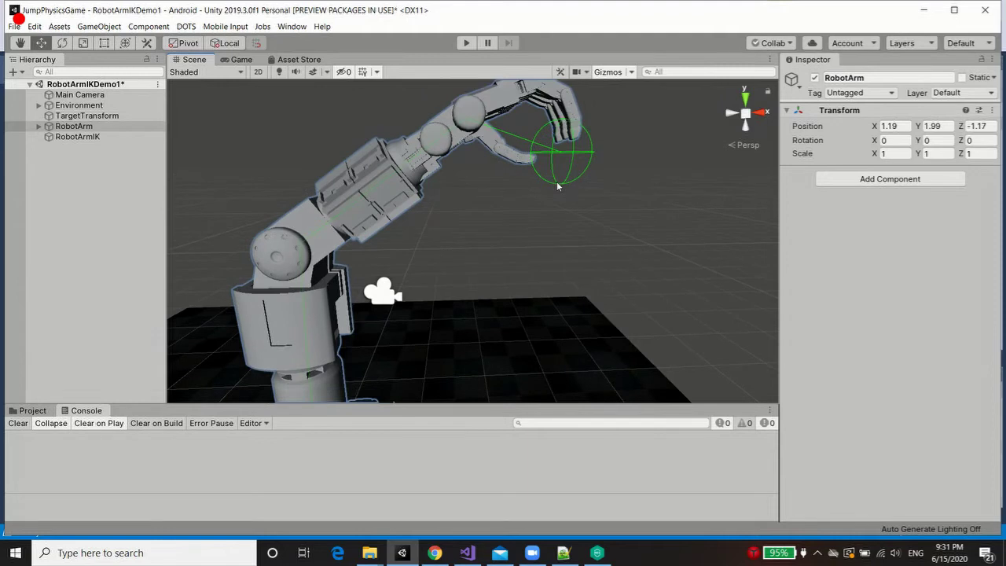
scroll(542, 180, "down", 2)
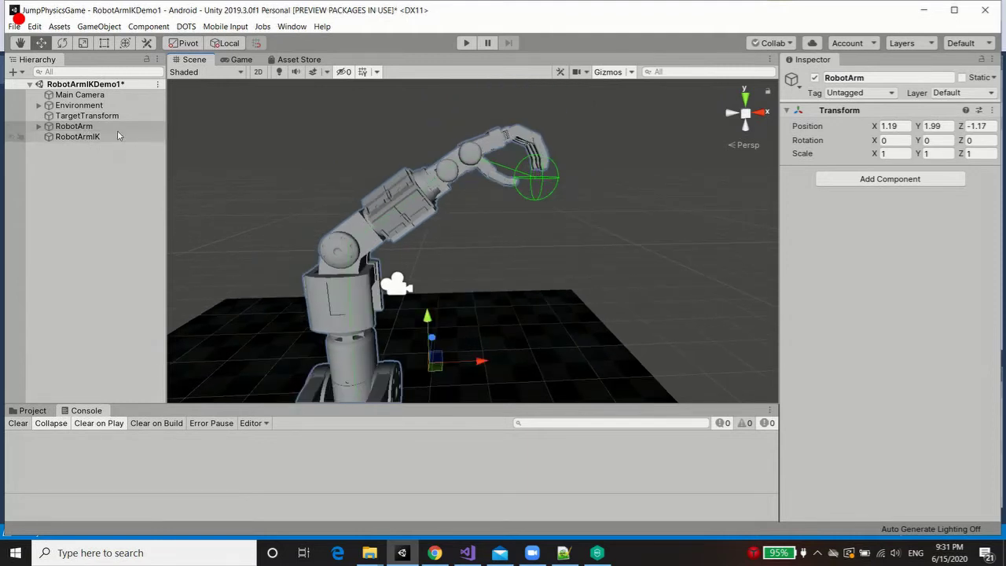
Select joint object r4 from IK Node 2 of RobotArmIK and rotate it so the forearm points downward.
left_click(77, 136)
key("f")
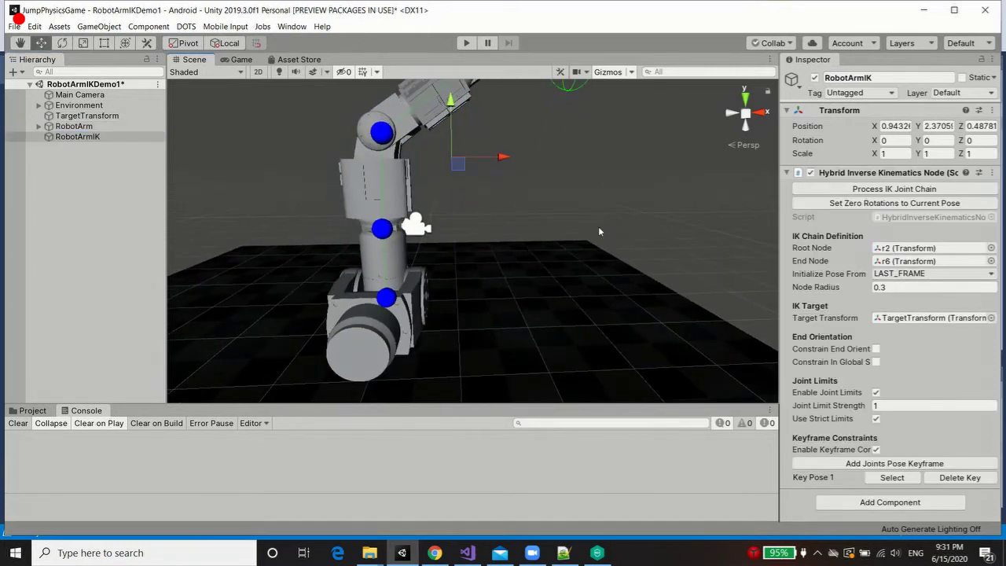
left_click(383, 140)
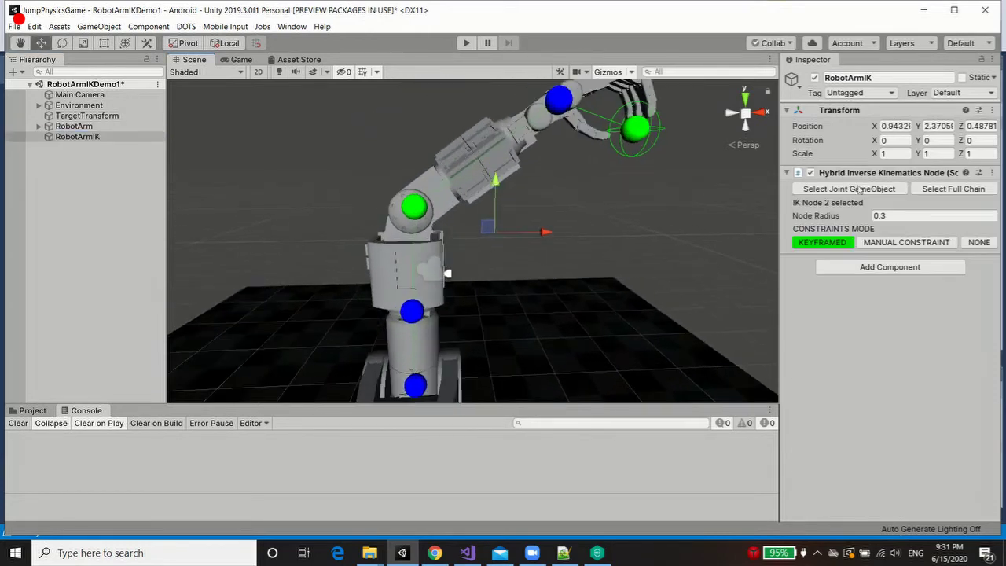
left_click(830, 189)
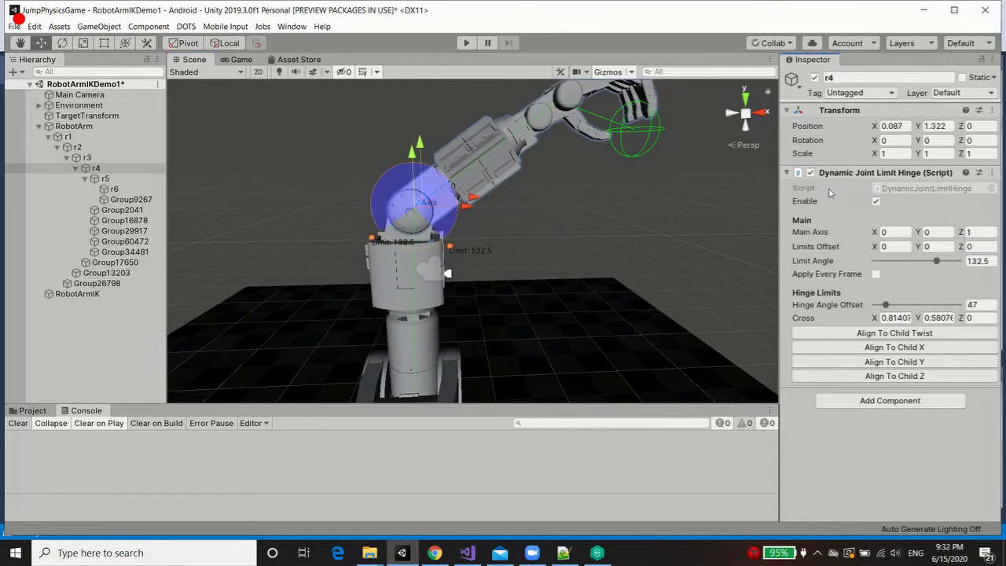
key("e")
scroll(450, 173, "up", 2)
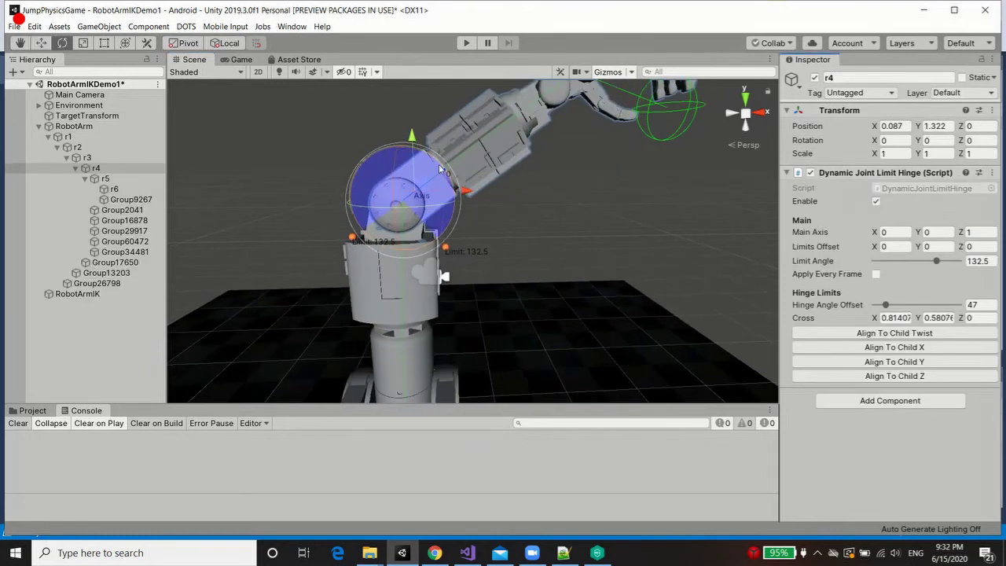
left_click_drag(424, 175, 498, 267)
Rotate wrist joint r5 to about -32.5 degrees around Z so the hand bends further down.
left_click(115, 178)
middle_click_drag(625, 261, 586, 146)
scroll(710, 161, "up", 3)
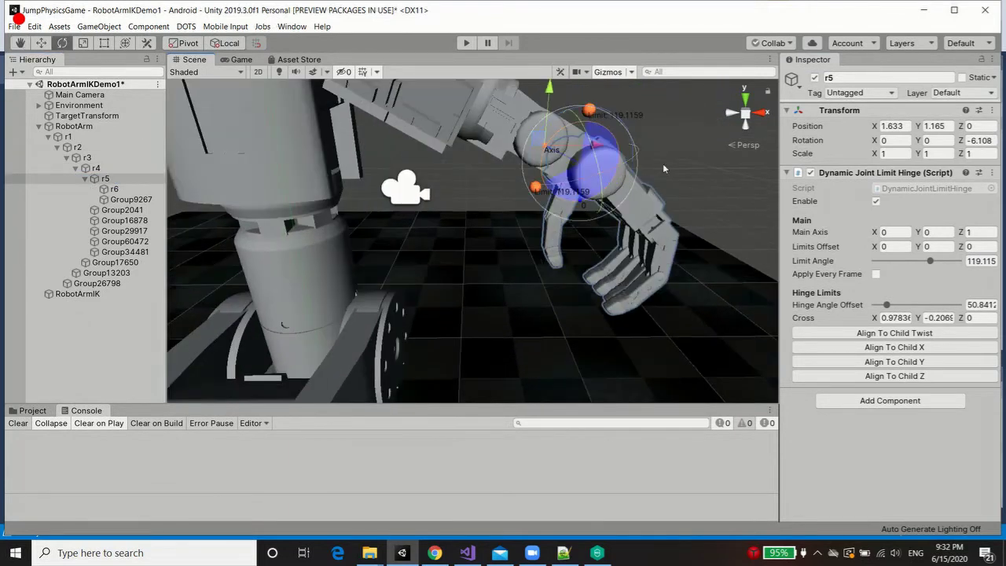
middle_click_drag(710, 160, 643, 176)
mouse_move(544, 144)
left_mouse_down()
mouse_move(562, 135)
mouse_move(555, 149)
left_mouse_up()
scroll(519, 197, "down", 5)
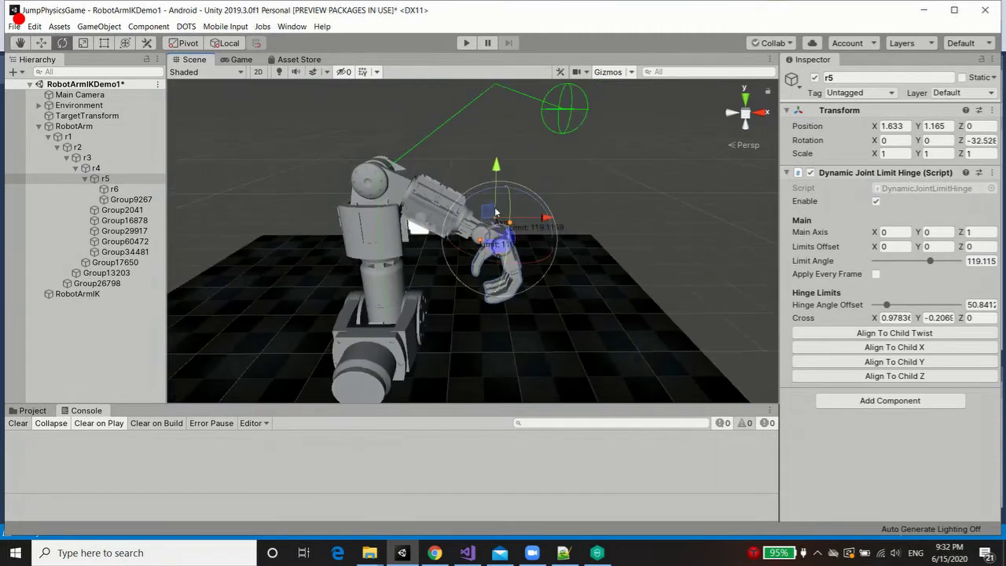
Add the lowered arm pose as a second keyframe on RobotArmIK and preview both keyframe poses in turn.
left_click(99, 296)
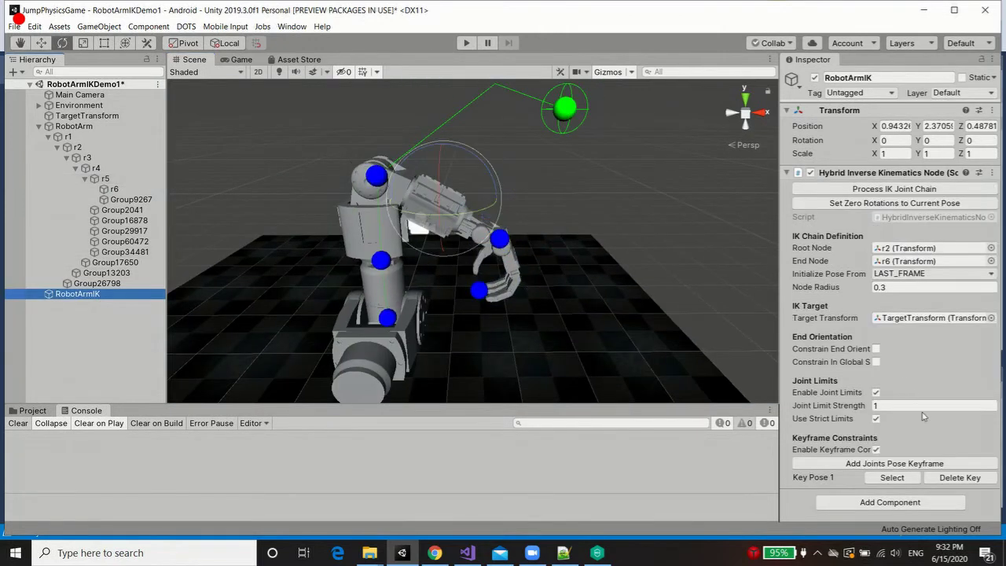
left_click(902, 464)
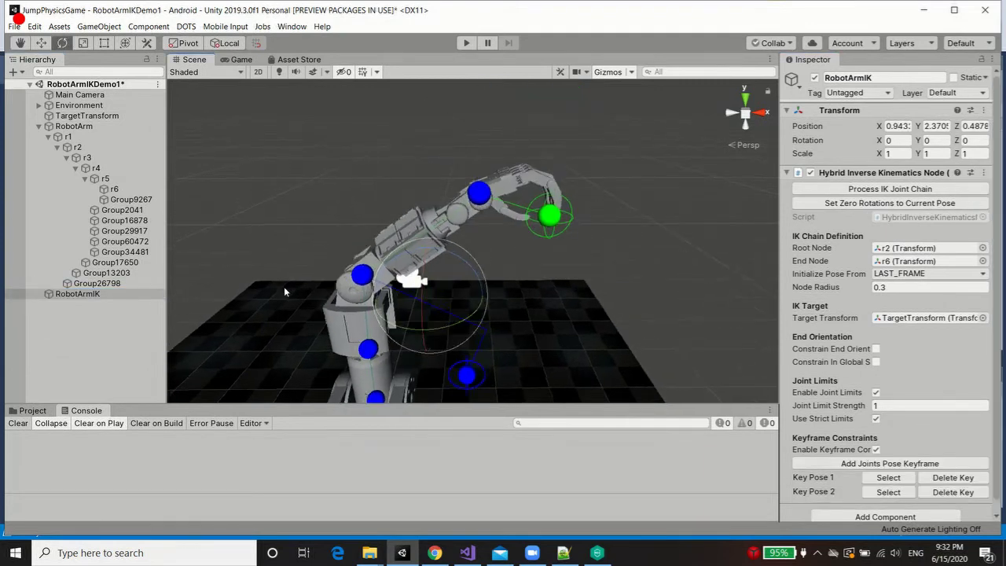
left_click_drag(377, 314, 440, 278, "alt")
left_click(447, 350)
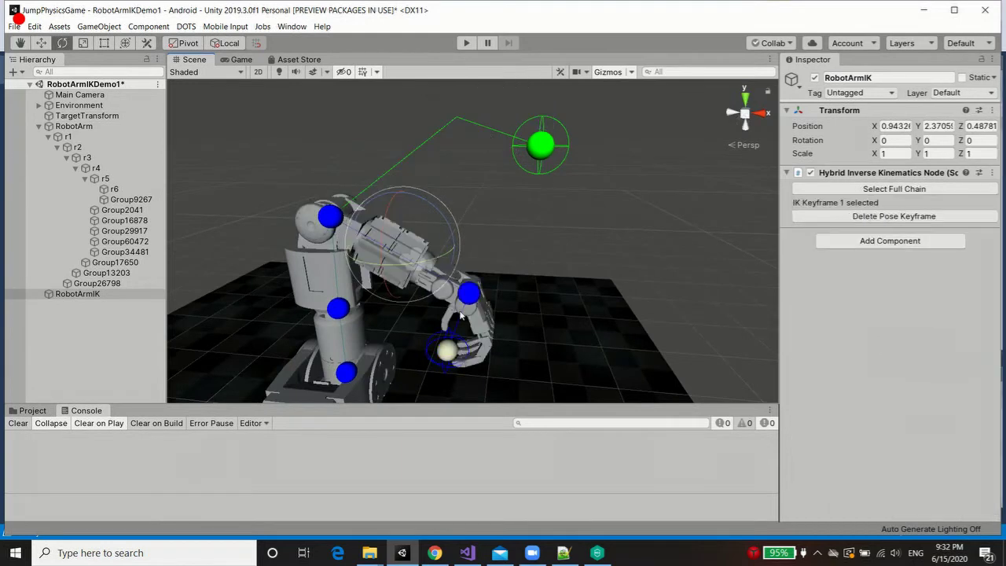
left_click(540, 144)
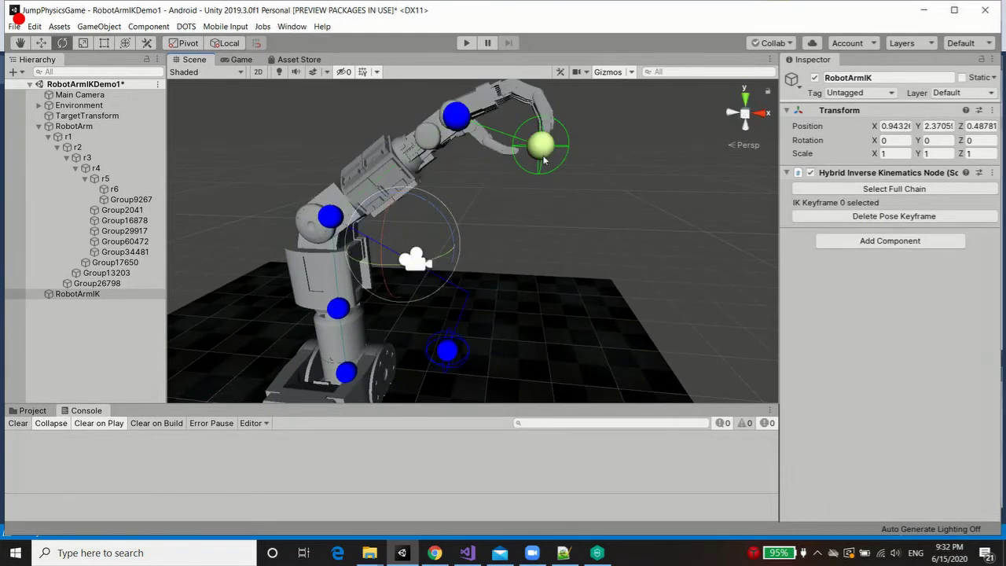
left_click(447, 350)
left_click(539, 146)
left_click_drag(489, 291, 498, 298, "alt")
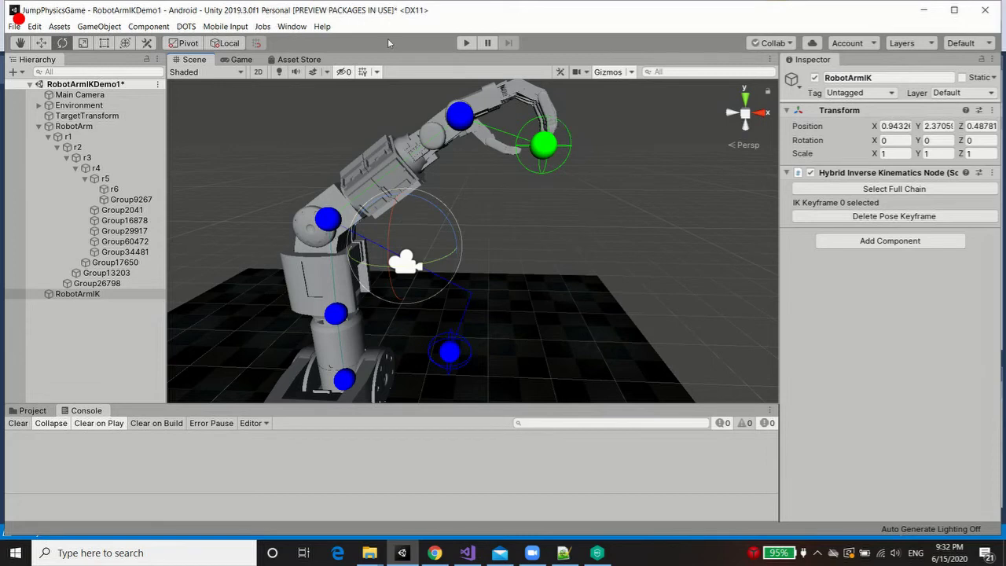
Select joint r2 and rotate it around X so the whole arm leans to one side of the base.
middle_click_drag(554, 242, 556, 239)
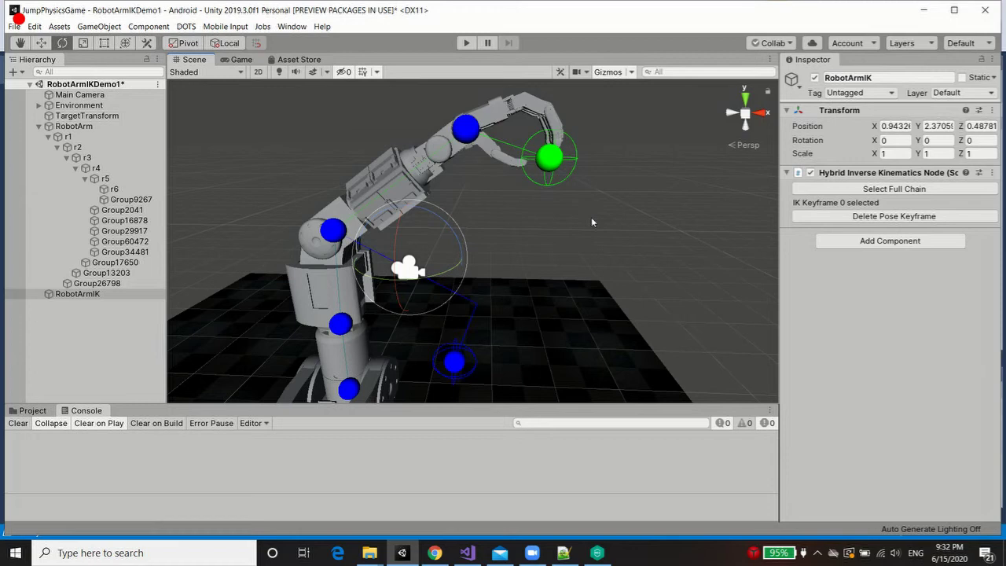
middle_click_drag(591, 222, 528, 264)
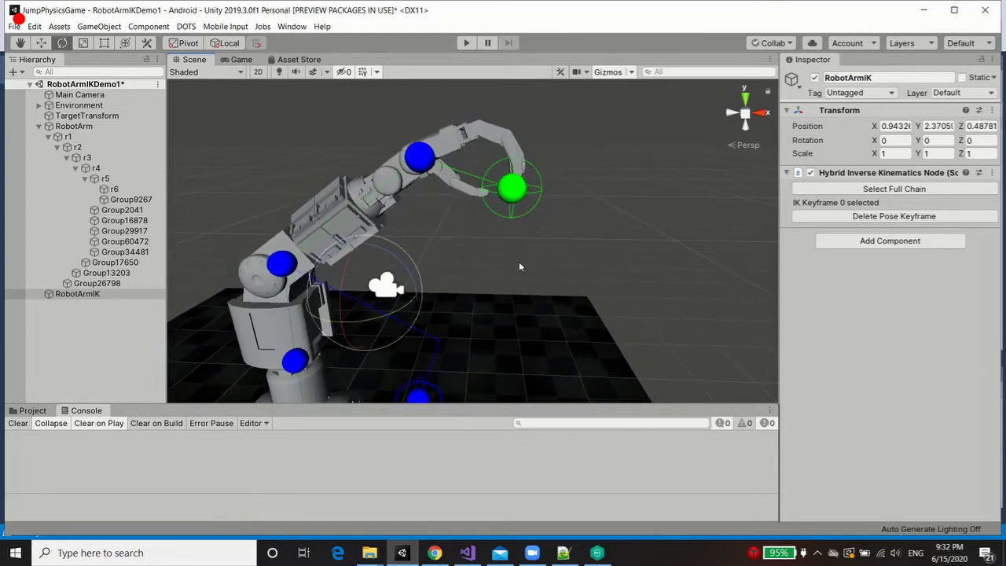
middle_click_drag(538, 267, 552, 264)
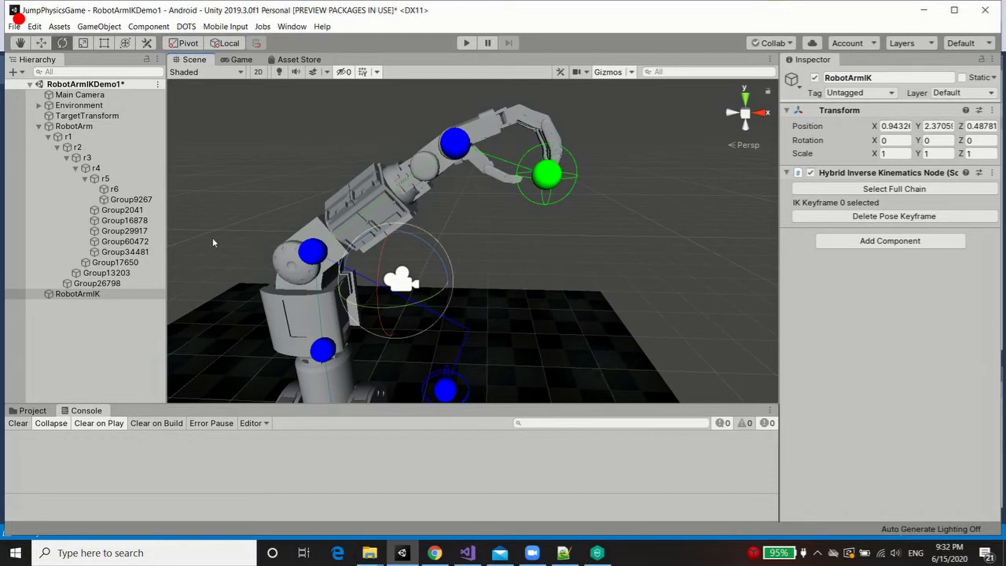
left_click(90, 147)
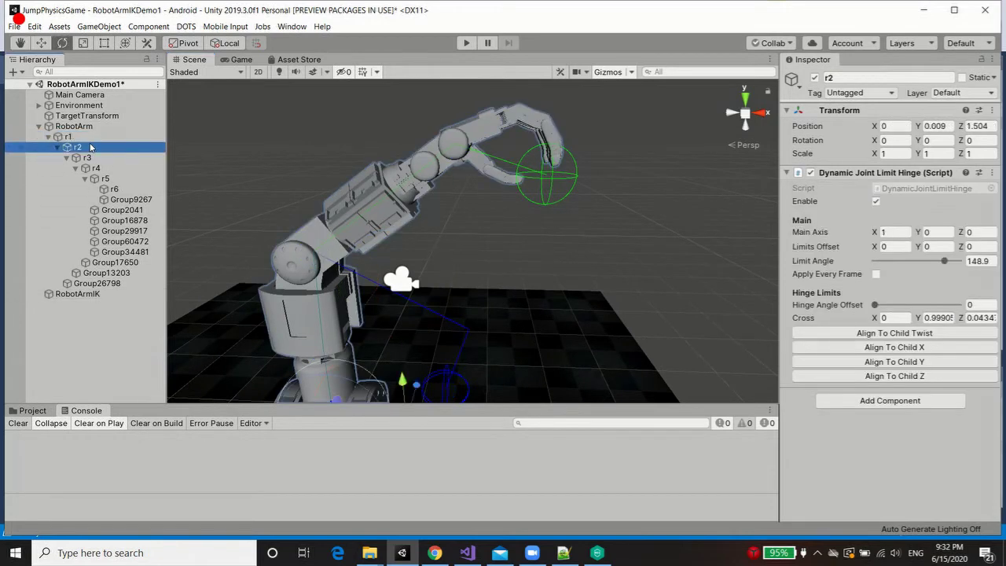
double_click(90, 147)
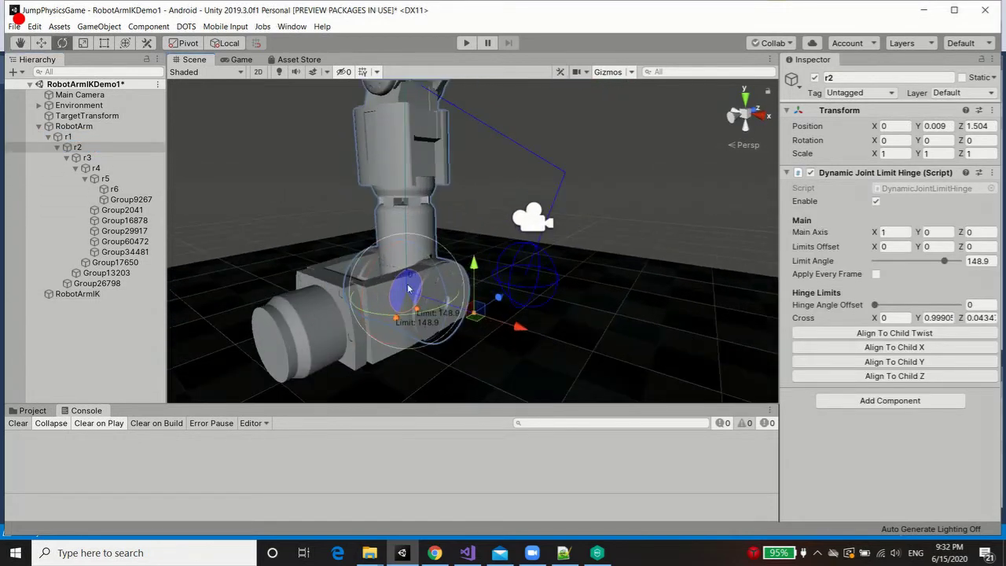
left_click_drag(377, 264, 537, 236)
scroll(536, 236, "down", 5)
Rotate joint r3 to about 34 degrees around Y so the upper arm twists on its leaning base.
left_click(89, 158)
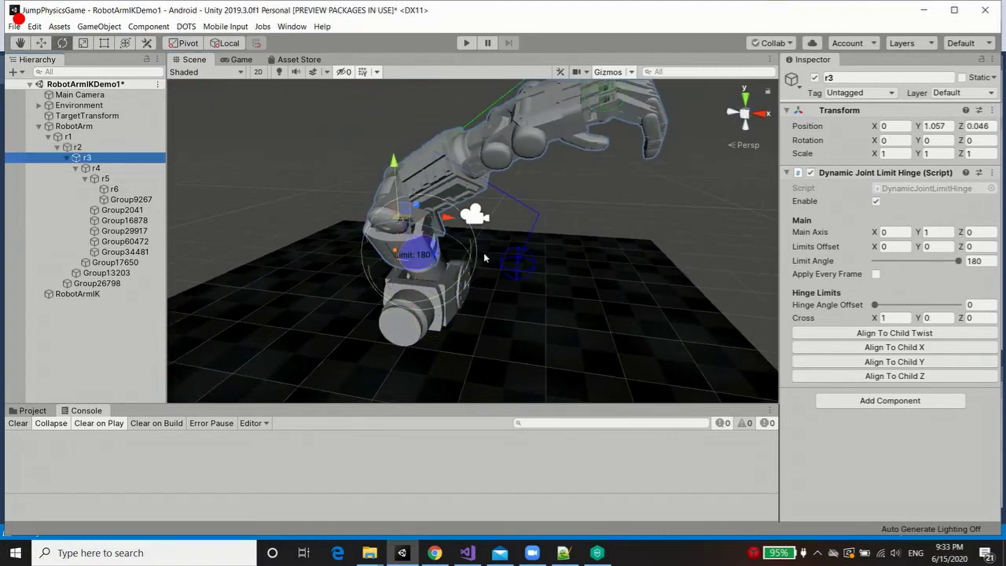
left_click_drag(484, 258, 577, 288, "alt")
left_click(110, 168)
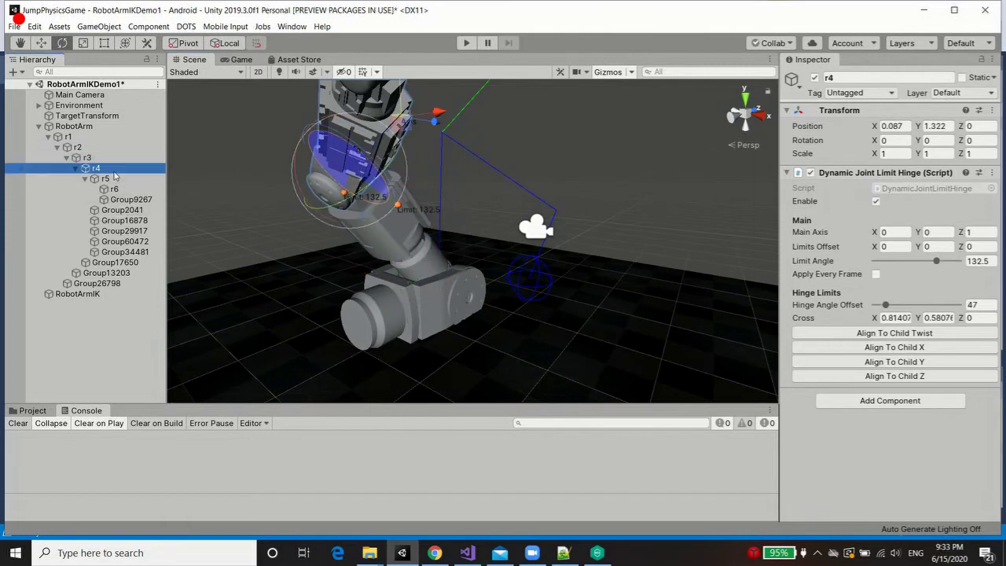
left_click(98, 158)
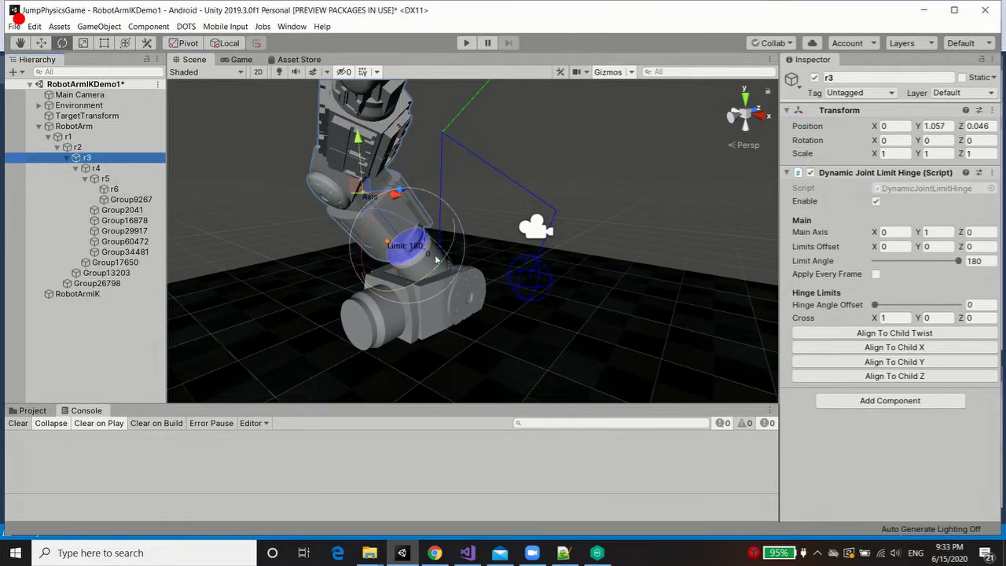
left_click_drag(445, 259, 395, 279)
left_click_drag(507, 321, 628, 249, "alt")
scroll(396, 245, "up", 5)
left_click_drag(399, 245, 437, 257, "alt")
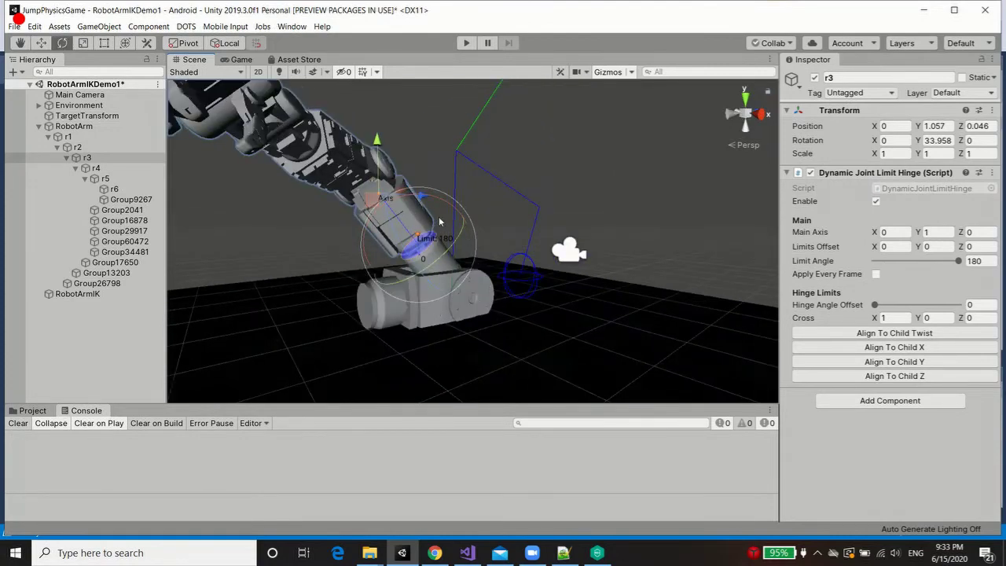
Rotate elbow joint r4 so the raised forearm swings down toward the floor.
left_click_drag(434, 219, 618, 328, "alt")
scroll(618, 328, "down", 3)
left_click(96, 169)
left_click_drag(496, 205, 514, 166, "alt")
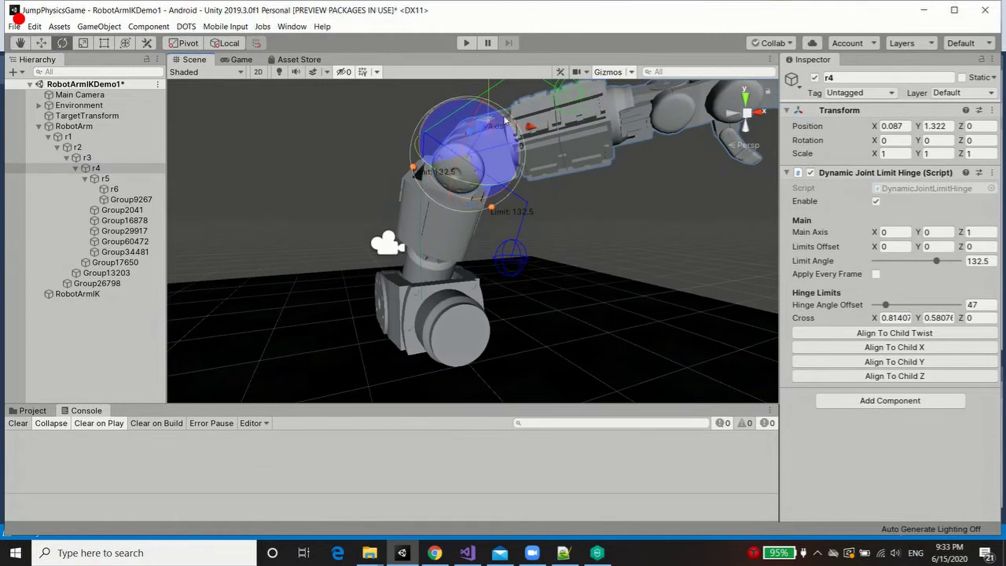
left_click_drag(505, 120, 424, 175, "alt")
Rotate wrist joint r5 to about -35.8 degrees around Z so the hand bends down to the floor.
left_click(106, 178)
left_click_drag(258, 274, 325, 348, "alt")
left_click_drag(369, 326, 576, 288, "alt")
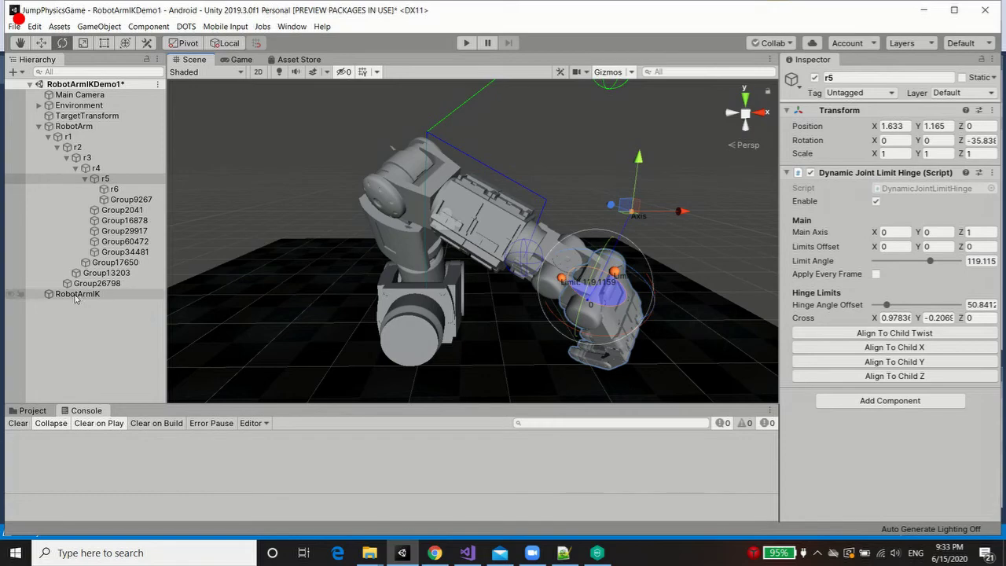
Add the sideways lowered arm pose as a third joints pose keyframe on RobotArmIK.
left_click(76, 294)
scroll(962, 438, "down", 1)
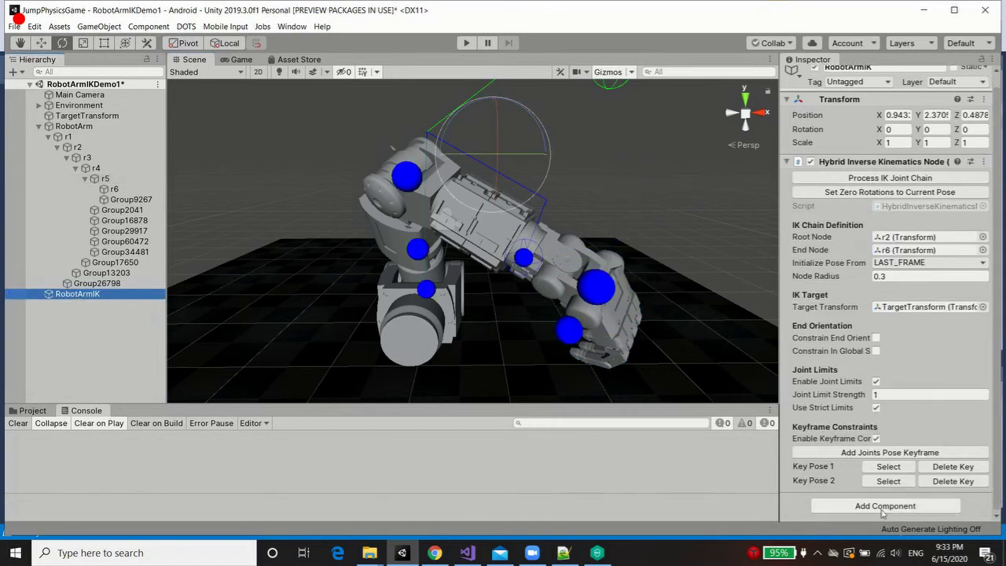
left_click(856, 453)
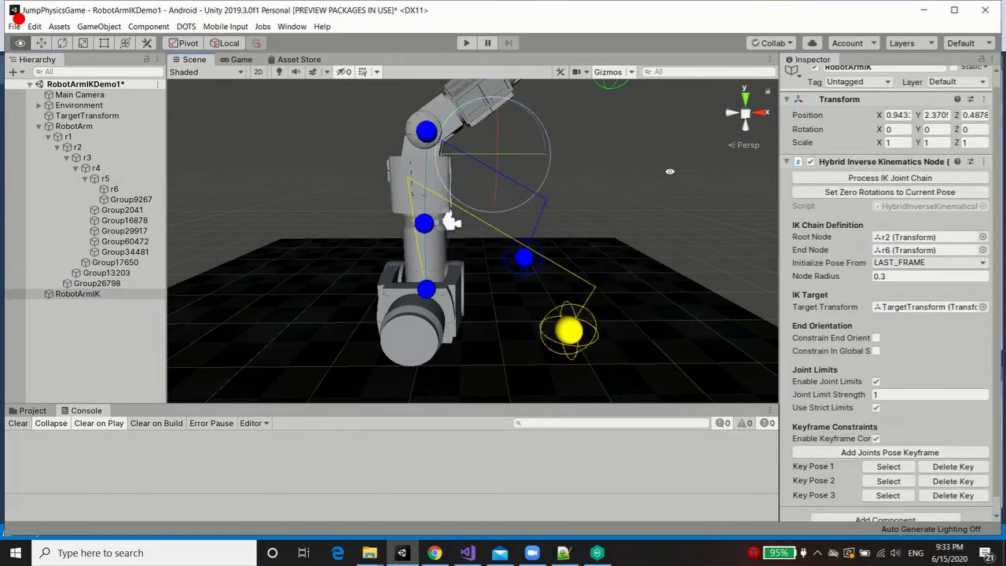
Select joint r2 and rotate it so the arm leans to the side opposite the yellow keyframe.
middle_click_drag(620, 299, 619, 309)
scroll(635, 328, "up", 3)
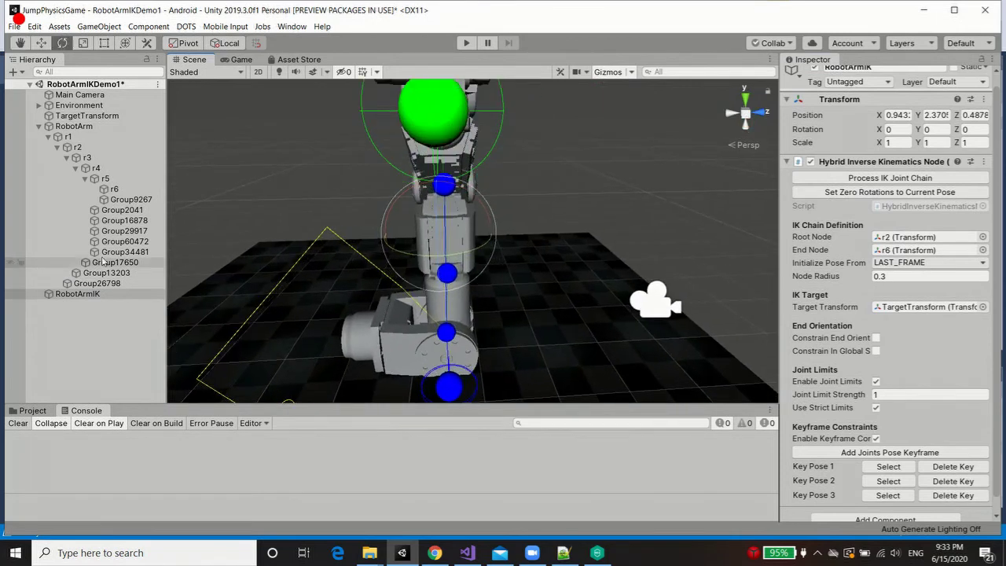
left_click(90, 145)
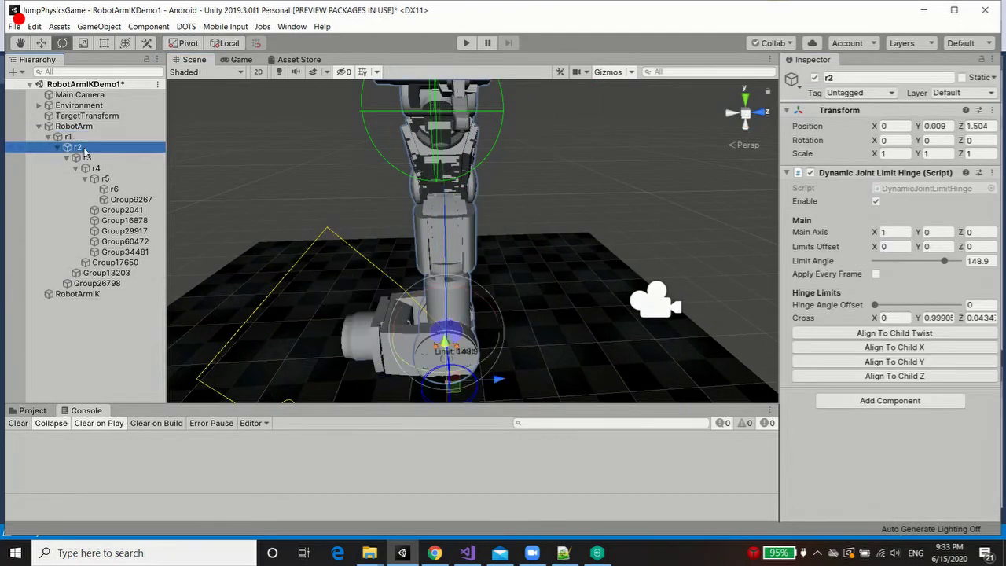
key("f")
scroll(710, 395, "up", 2)
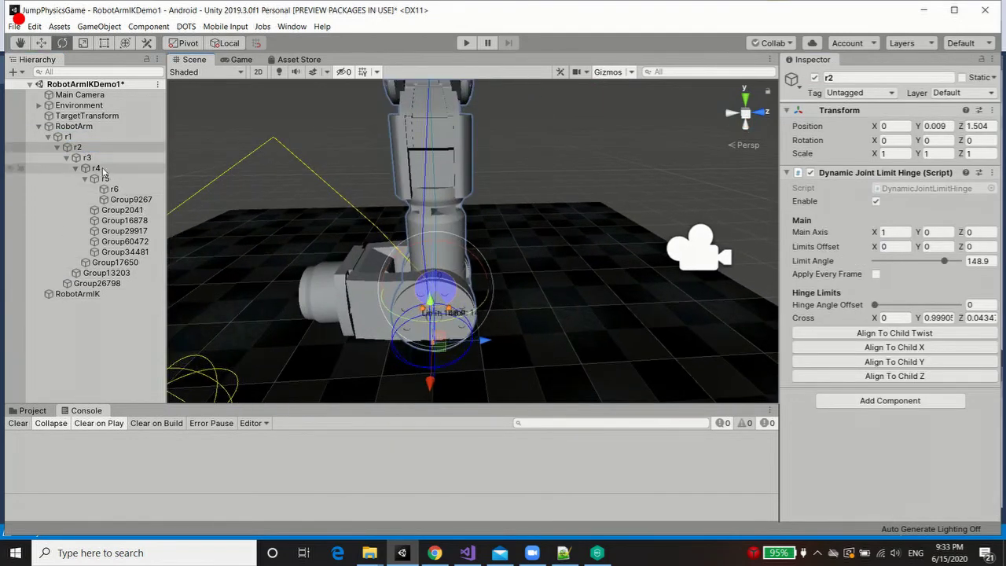
left_click(77, 147)
left_click_drag(464, 253, 538, 328)
Twist joint r3 outward and rotate elbow joint r4 so the forearm points down on the new side.
left_click(123, 159)
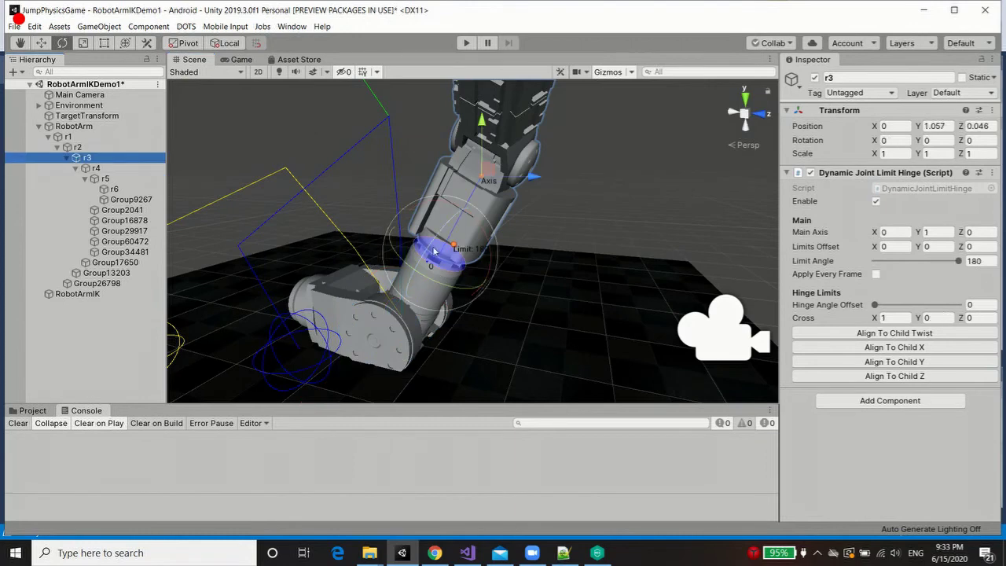
left_click_drag(434, 281, 519, 297)
left_click(115, 169)
left_click_drag(589, 228, 563, 275, "alt")
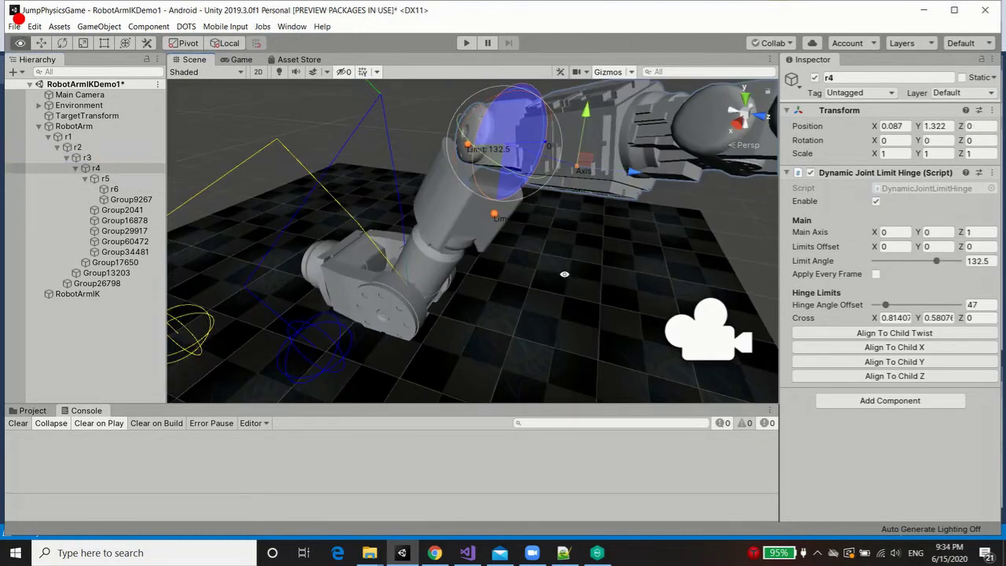
left_click_drag(543, 137, 197, 231)
Rotate wrist joint r5 to about -36.2 degrees around Z so the hand curls in above the floor.
left_click(106, 178)
left_click_drag(565, 271, 623, 274, "alt")
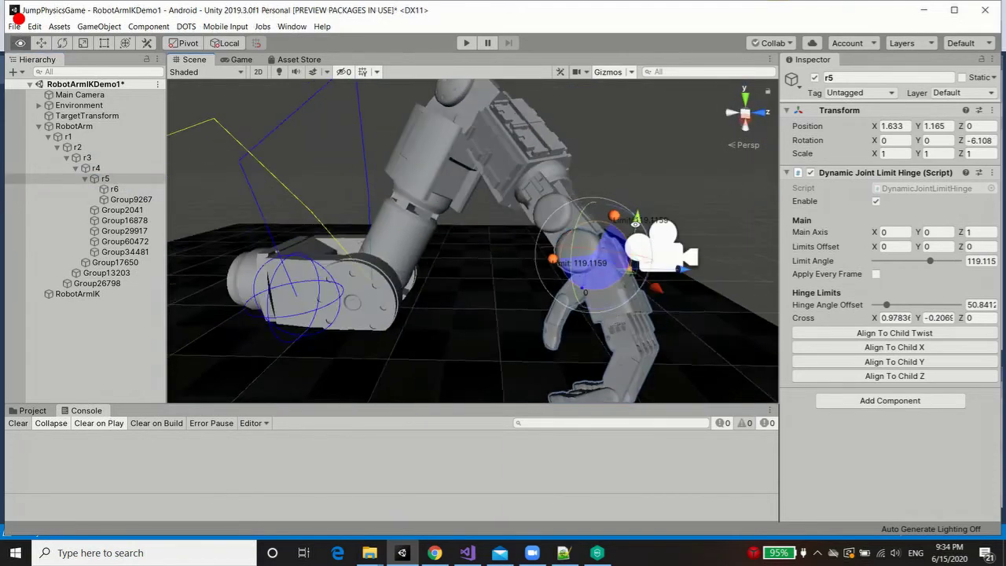
left_click_drag(622, 255, 669, 198, "alt")
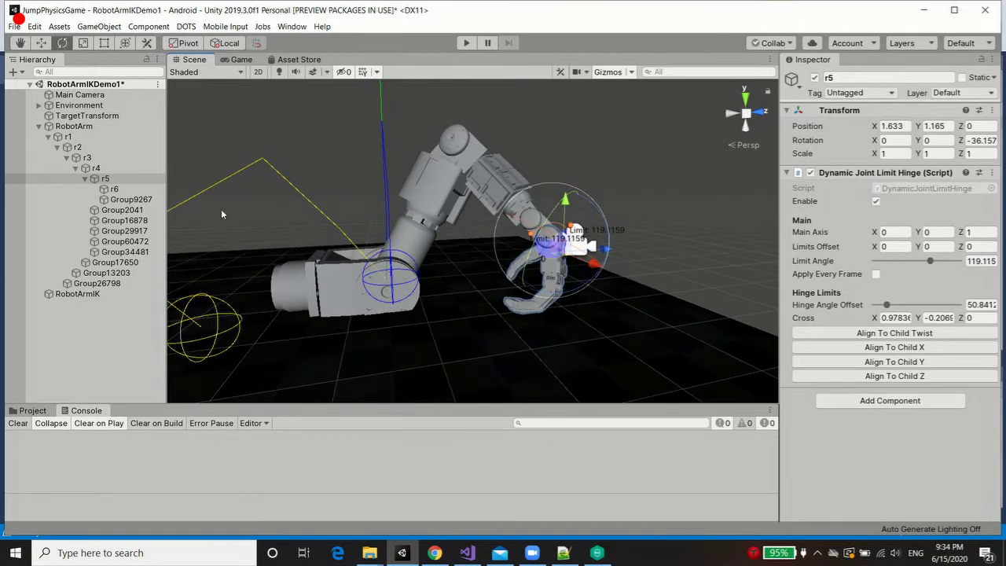
Add the mirrored lowered arm pose as a fourth joints pose keyframe on RobotArmIK.
left_click(110, 295)
scroll(927, 413, "down", 1)
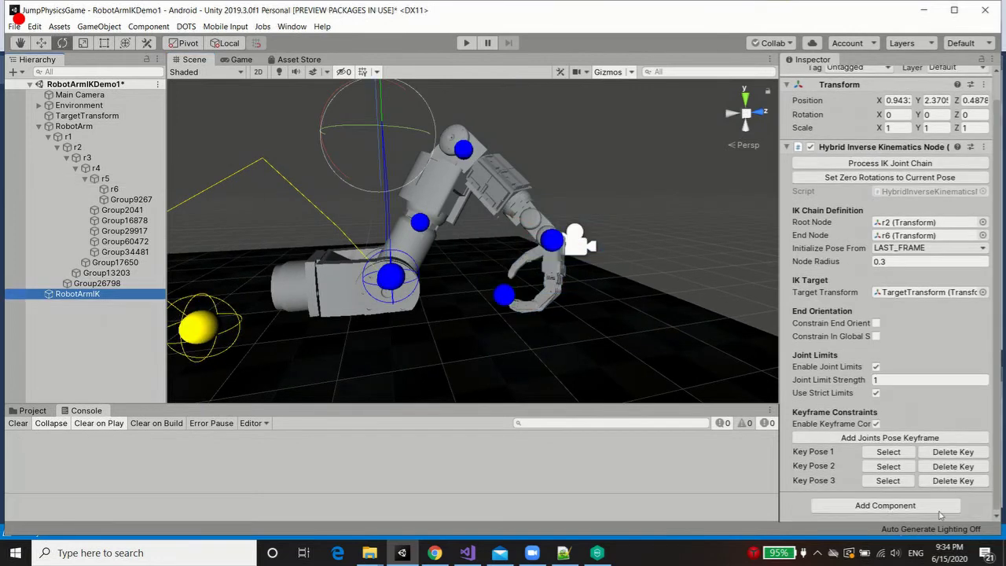
left_click(876, 438)
Preview the magenta, yellow, blue and green keyframe poses through their scene markers, ending on the raised green pose.
left_click_drag(546, 185, 497, 320, "alt")
left_click(487, 316)
left_click(531, 312)
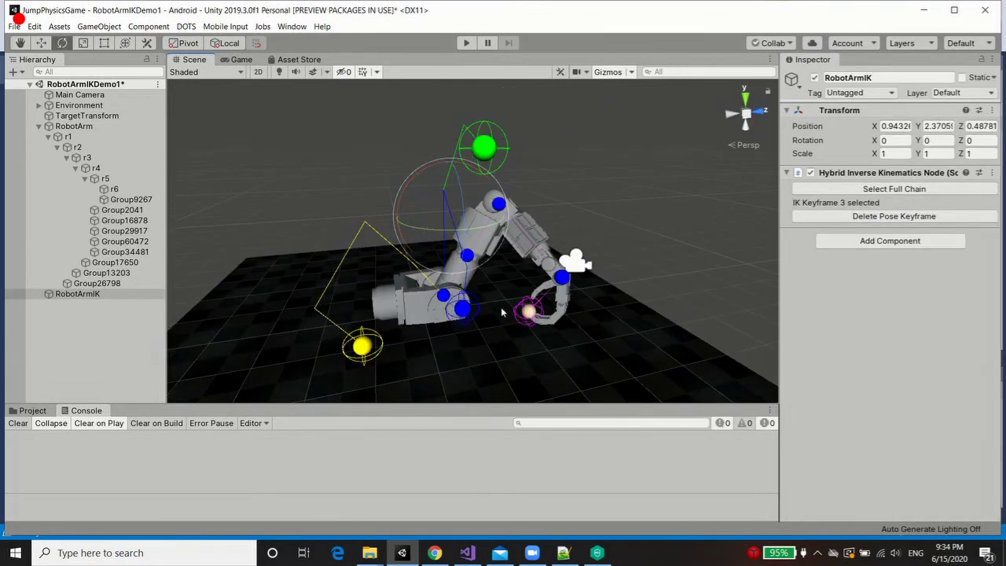
left_click(365, 345)
left_click(483, 150)
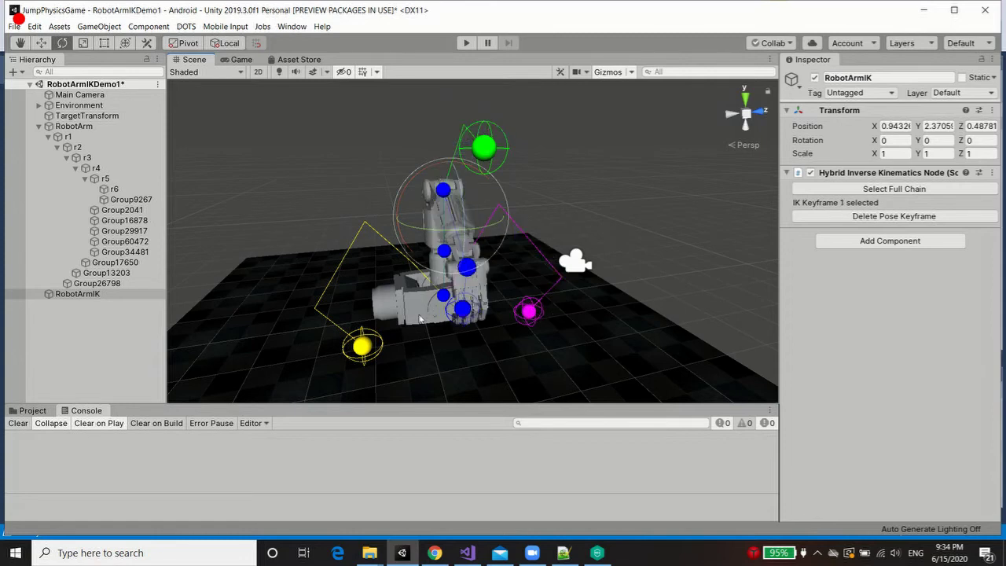
left_click(363, 346)
left_click(530, 311)
left_click(462, 311)
left_click(484, 148)
left_click_drag(678, 273, 730, 192, "alt")
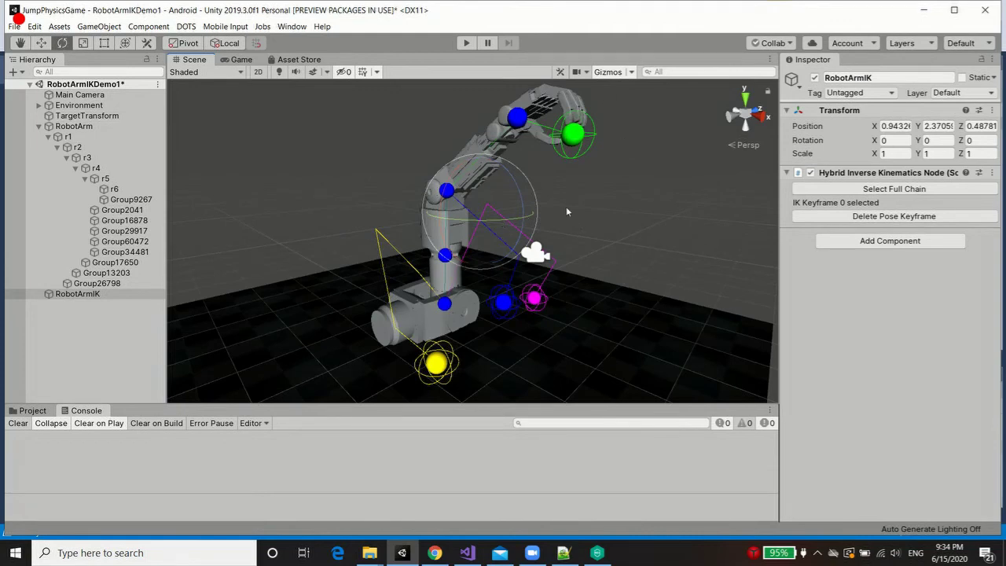
left_click_drag(574, 231, 576, 202, "alt")
scroll(561, 201, "down", 3)
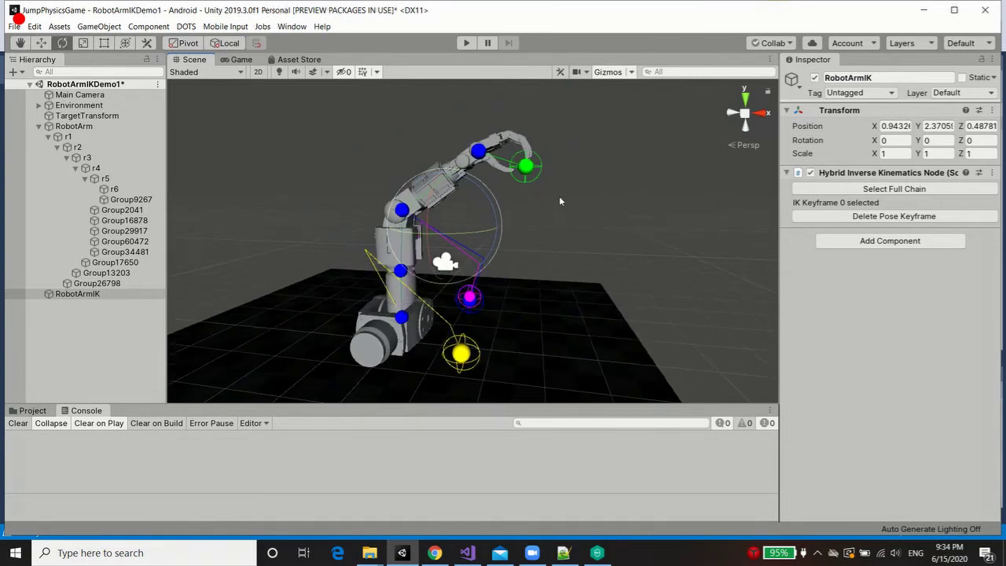
Recall Key Pose 1 through Key Pose 4 in turn from RobotArmIK's keyframe constraints.
left_click(85, 128)
left_click(77, 293)
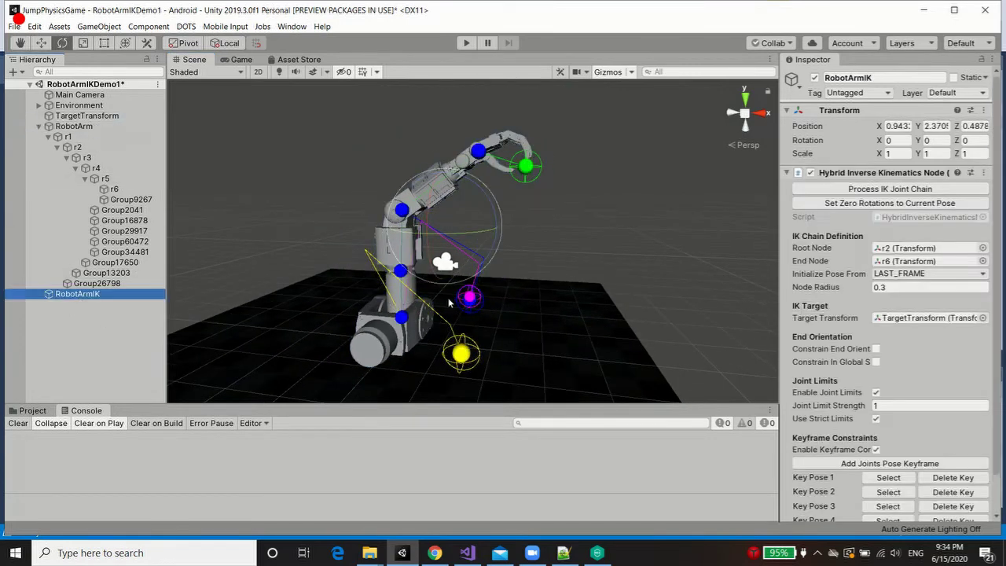
scroll(894, 453, "down", 2)
left_click(889, 440)
left_click(885, 454)
left_click(883, 467)
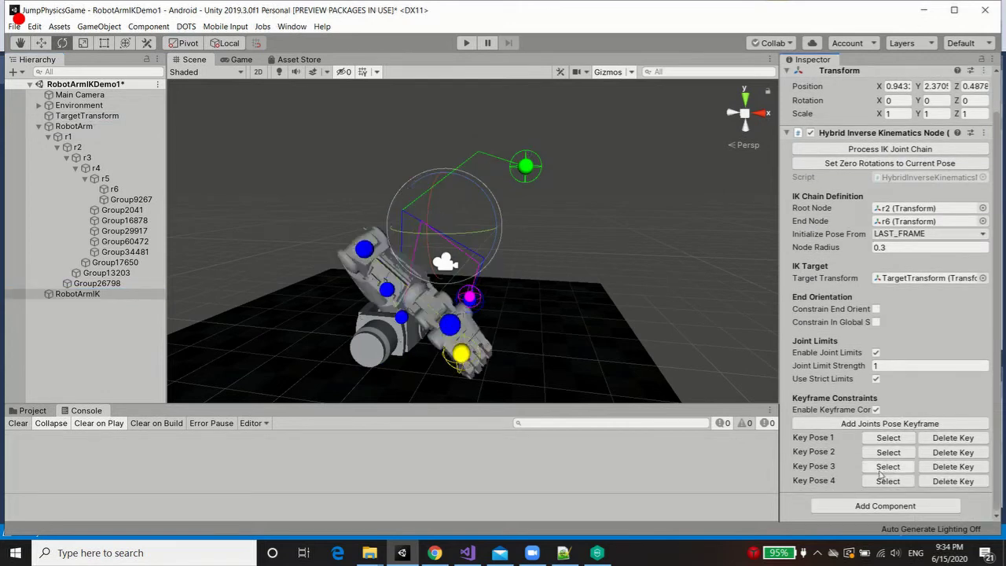
left_click(879, 478)
left_click(623, 245)
Review the RobotArmIK solver settings and start play mode.
left_click(78, 294)
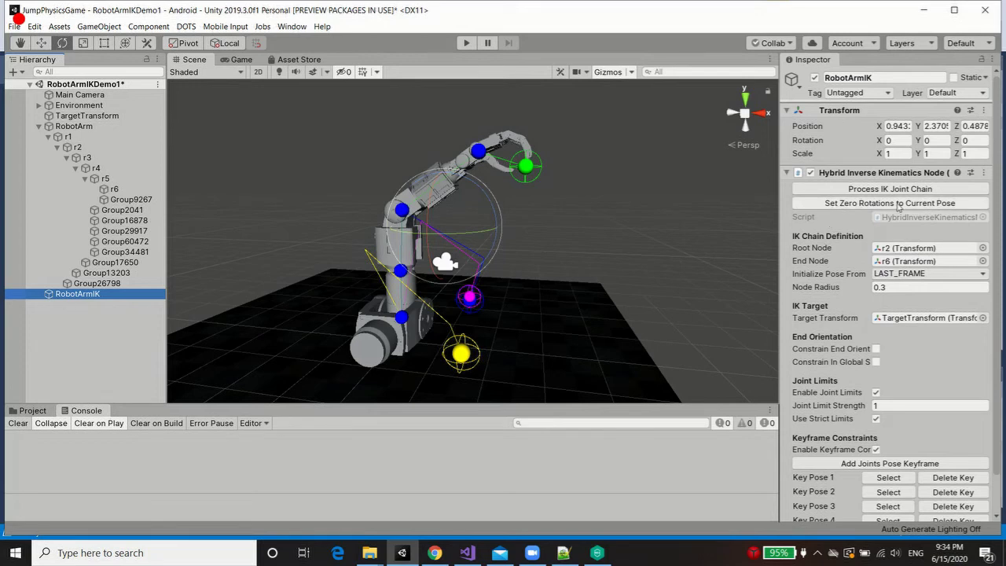
scroll(918, 301, "down", 2)
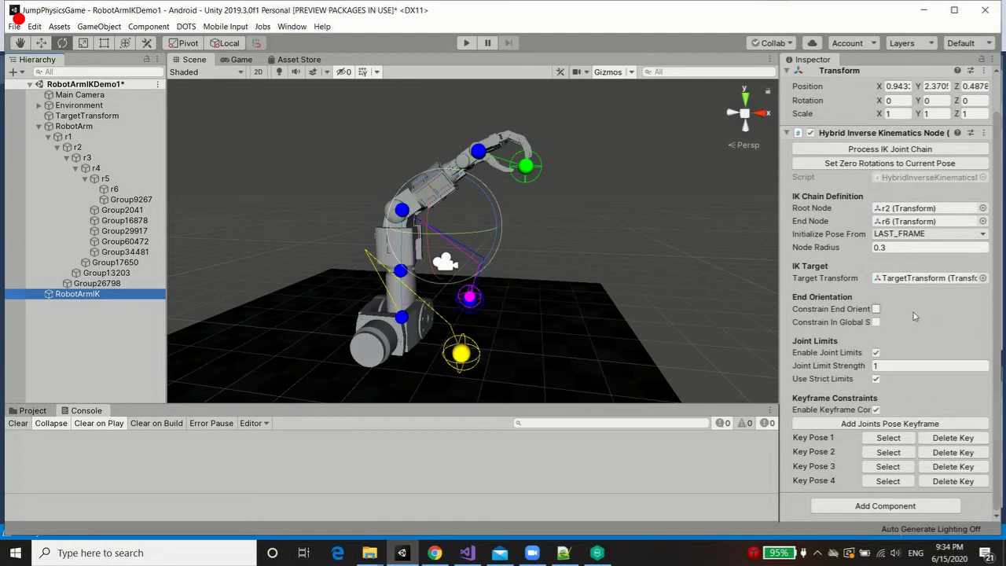
left_click(466, 43)
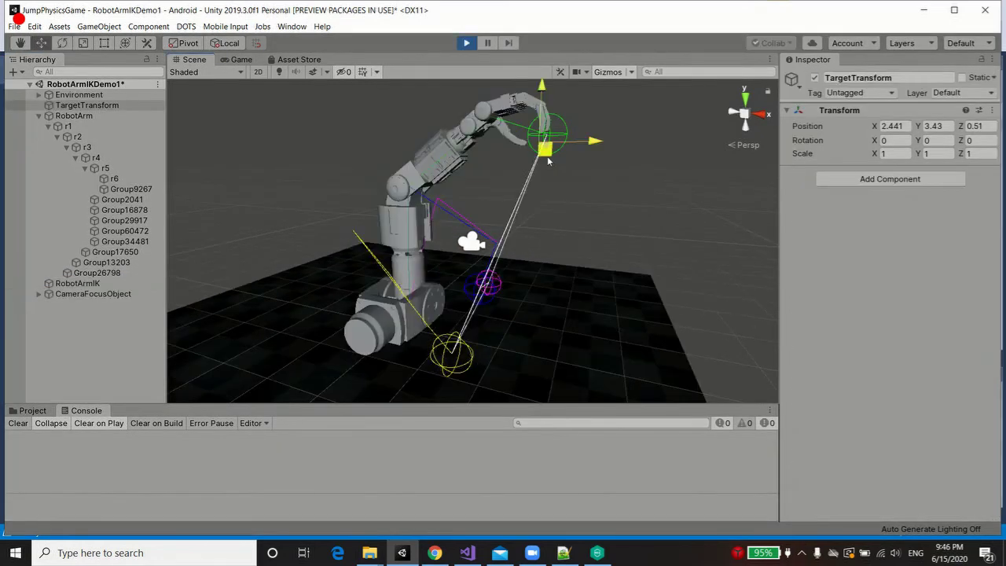
Lower TargetTransform from the green keyframe to the blue one, at about X 1.37, Y 0.82.
mouse_move(548, 161)
left_mouse_down()
mouse_move(548, 187)
mouse_move(528, 151)
mouse_move(558, 170)
left_mouse_up()
left_click_drag(557, 171, 513, 192, "alt")
left_click_drag(501, 158, 380, 352)
left_click_drag(380, 351, 489, 297, "alt")
key("ctrl+z")
left_click_drag(704, 297, 439, 257, "alt")
scroll(561, 220, "up", 4)
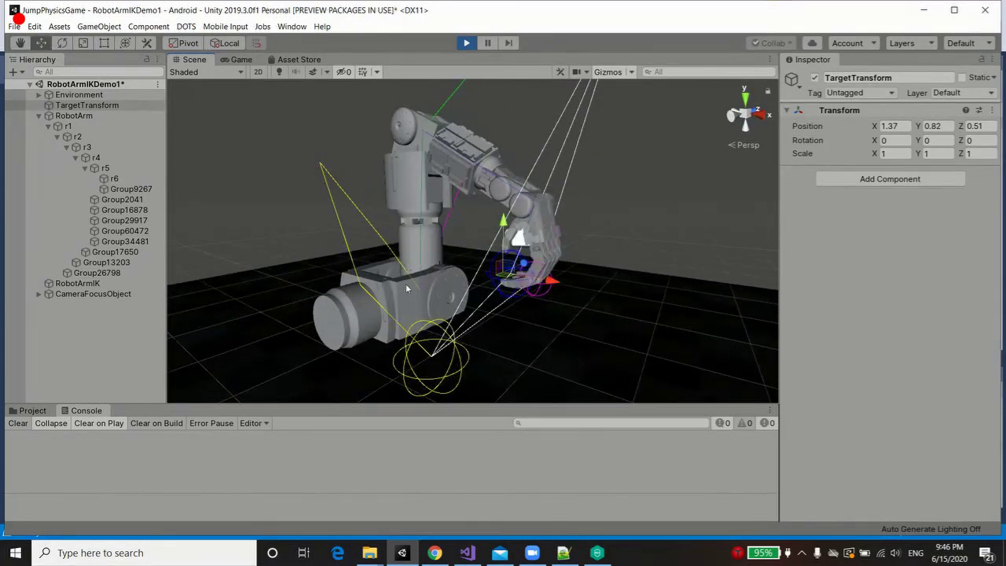
Move TargetTransform sideways among the three lower keyframes, ending at about X 1.37, Y 0.56, Z 0.78.
left_click_drag(573, 217, 580, 320, "alt")
left_click_drag(582, 275, 577, 294)
left_click_drag(518, 272, 389, 310)
left_click_drag(390, 310, 915, 248, "alt")
left_click_drag(467, 276, 308, 342, "alt")
left_click_drag(405, 328, 604, 282, "alt")
left_click_drag(634, 287, 481, 254, "alt")
left_click_drag(484, 293, 573, 275, "alt")
left_click_drag(574, 276, 774, 198, "alt")
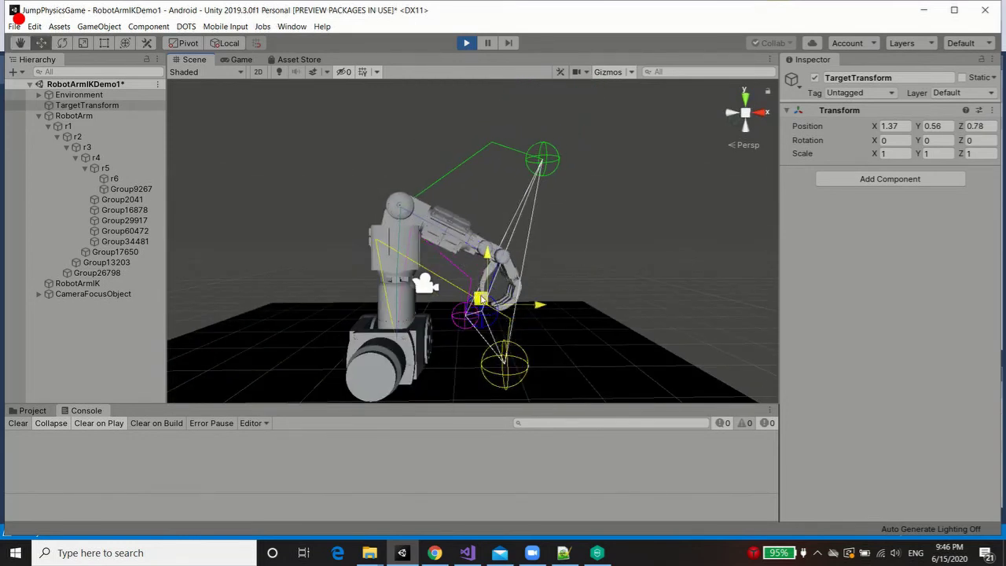
Raise TargetTransform to the green keyframe, at about X 2.58, Y 3.31.
left_click_drag(541, 165, 503, 220)
mouse_move(579, 157)
left_mouse_down()
mouse_move(554, 158)
mouse_move(539, 273)
mouse_move(577, 150)
mouse_move(579, 164)
left_mouse_up()
middle_click_drag(568, 159, 554, 214)
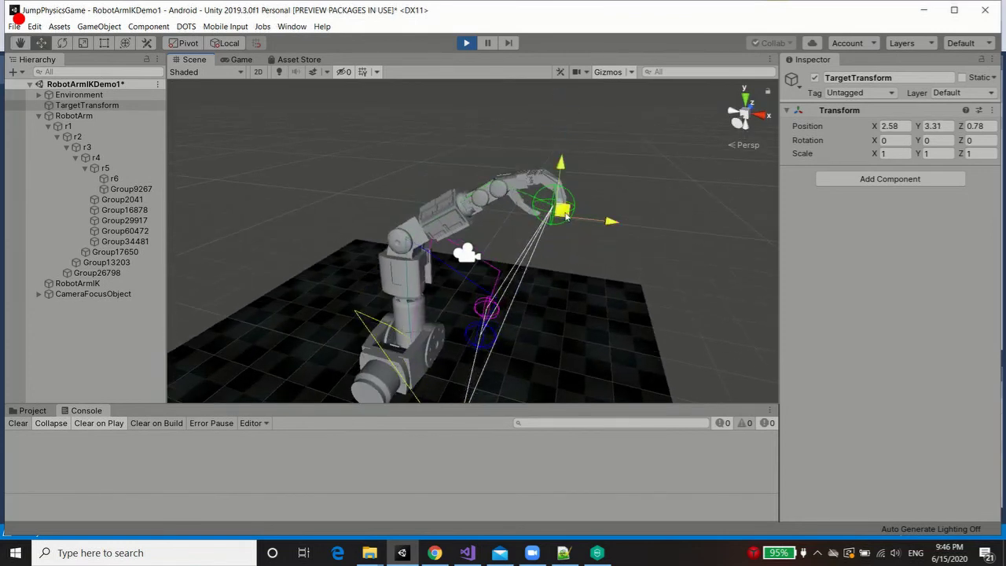
Test the arm's reach by moving TargetTransform high above it to about X -0.4, Y 6.23.
left_click_drag(565, 217, 367, 449)
scroll(457, 227, "down", 9, "alt")
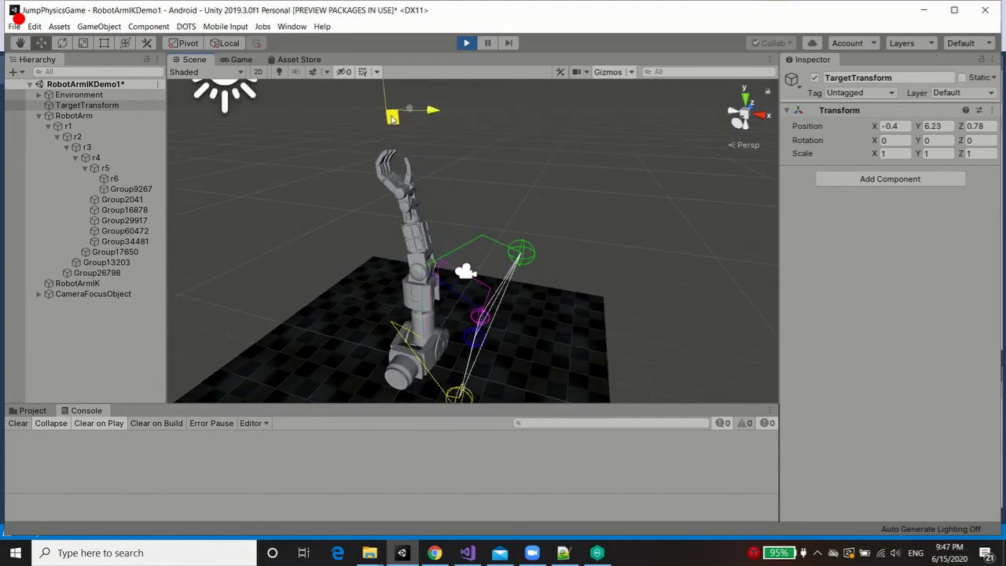
left_click_drag(386, 112, 334, 102)
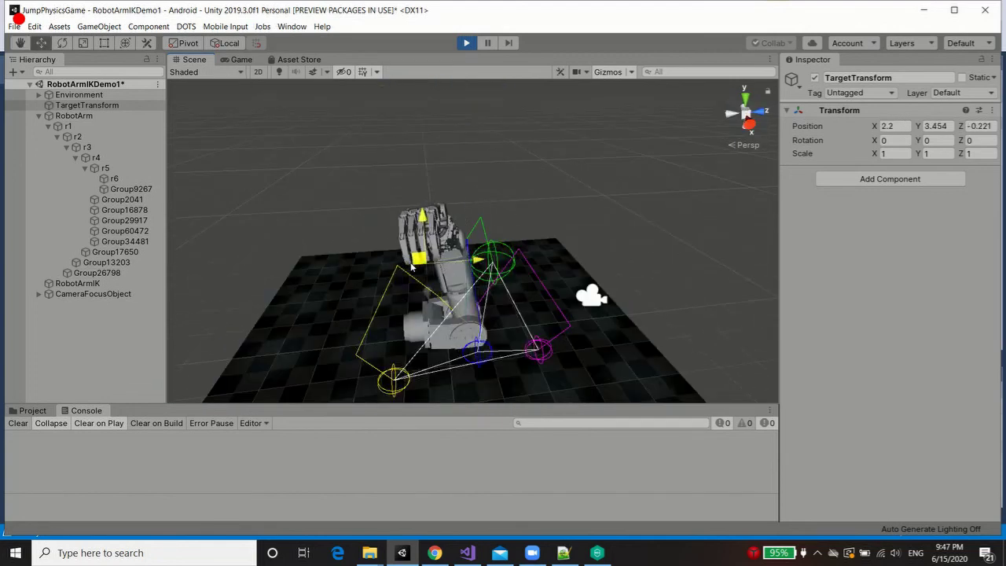
Sweep TargetTransform from the yellow side across the lower keyframes, then raise it to about X 1.32, Y 2.96, Z 1.09.
left_click_drag(417, 262, 290, 293)
left_click_drag(420, 283, 438, 300)
left_click_drag(447, 303, 471, 422, "alt")
left_click_drag(428, 315, 556, 281)
left_click_drag(556, 281, 683, 276, "alt")
left_click_drag(471, 275, 468, 174)
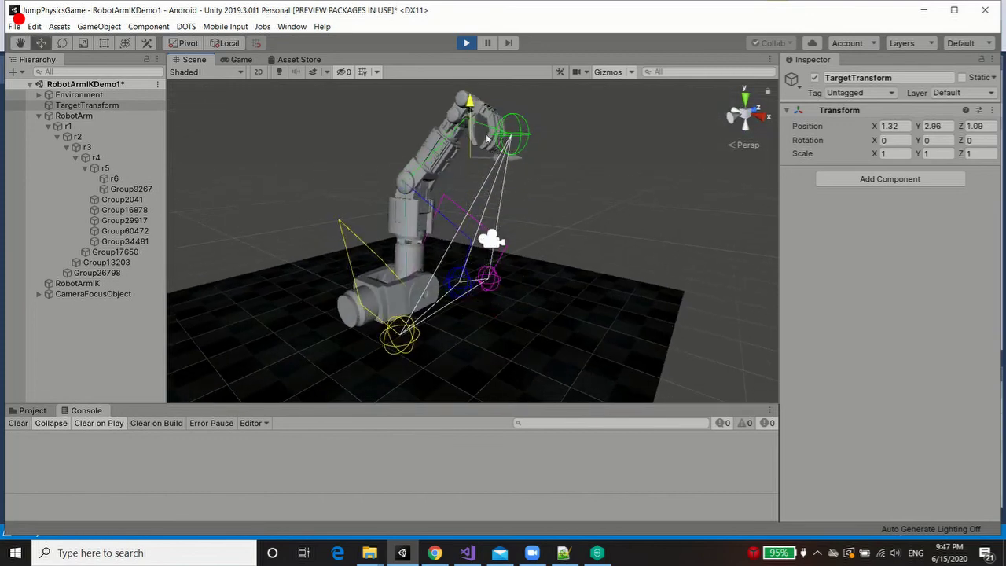
Move TargetTransform outward to the green keyframe, at about X 2.26, Y 3.26, and inspect the arm pose.
left_click_drag(487, 138, 524, 144)
left_click_drag(572, 186, 648, 217, "alt")
middle_click_drag(609, 180, 554, 247)
left_click_drag(614, 225, 510, 92, "alt")
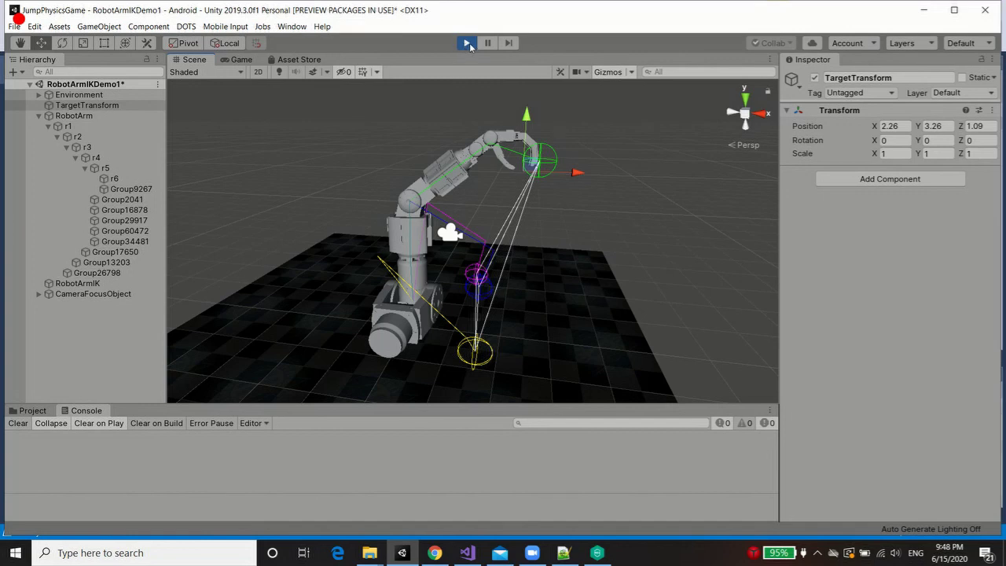